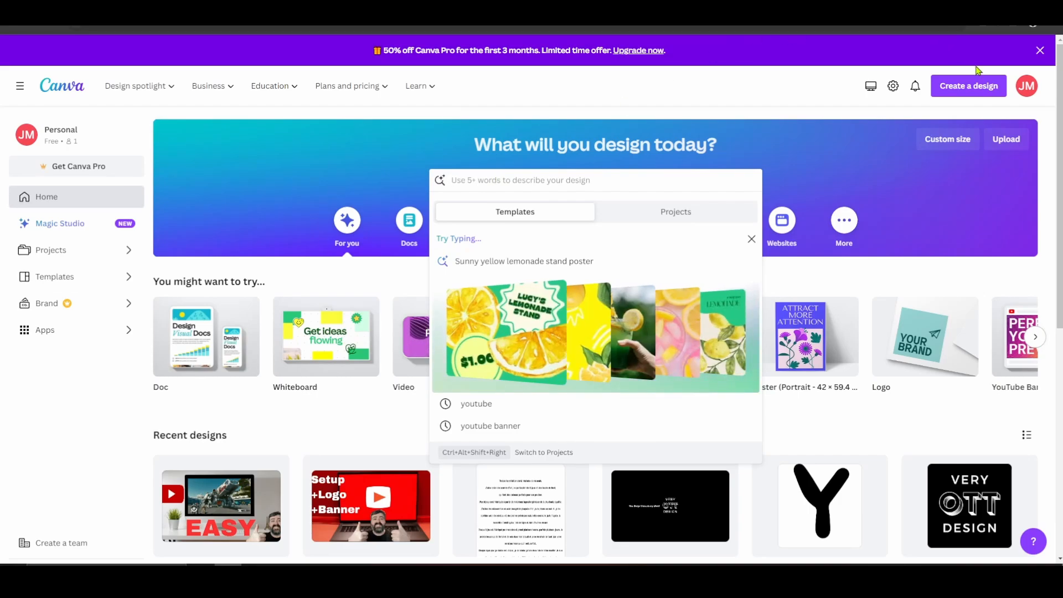
# Create a new YouTube Thumbnail design and browse the suggested thumbnail templates.
pyautogui.click(969, 86)
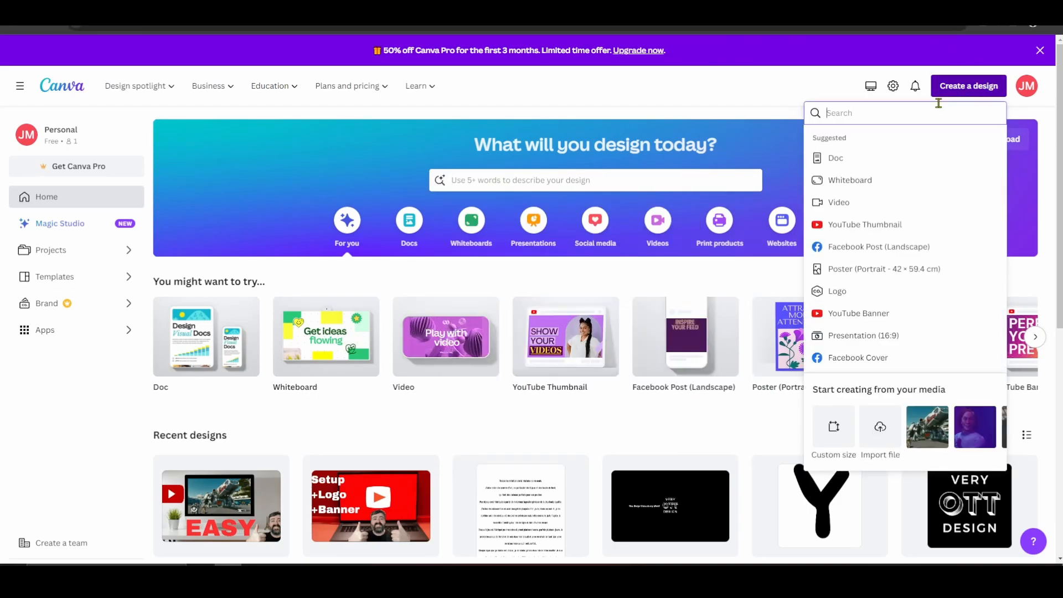
pyautogui.write('youtube thumbnail')
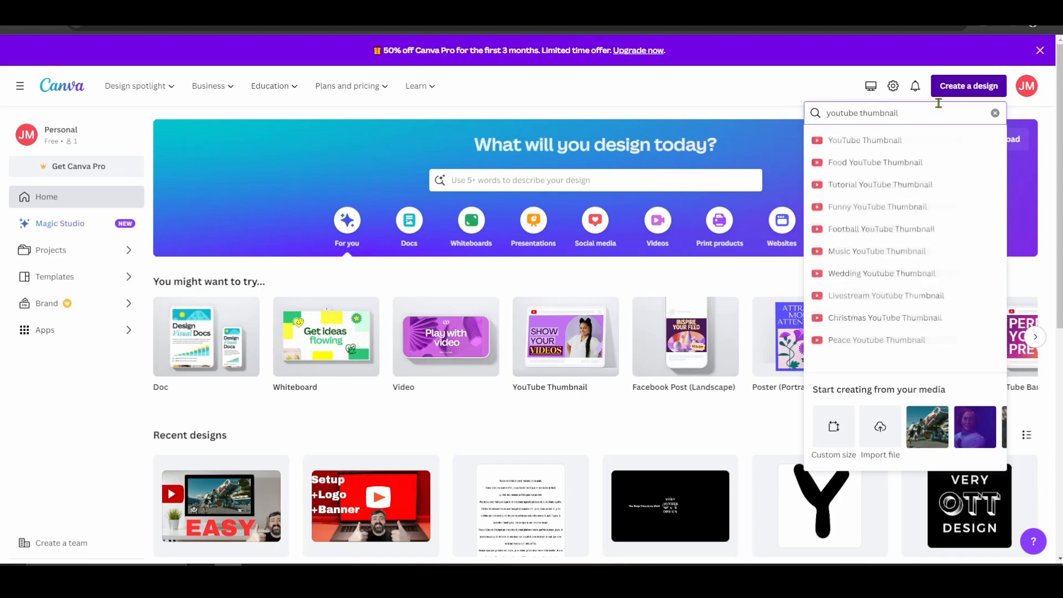
pyautogui.click(855, 145)
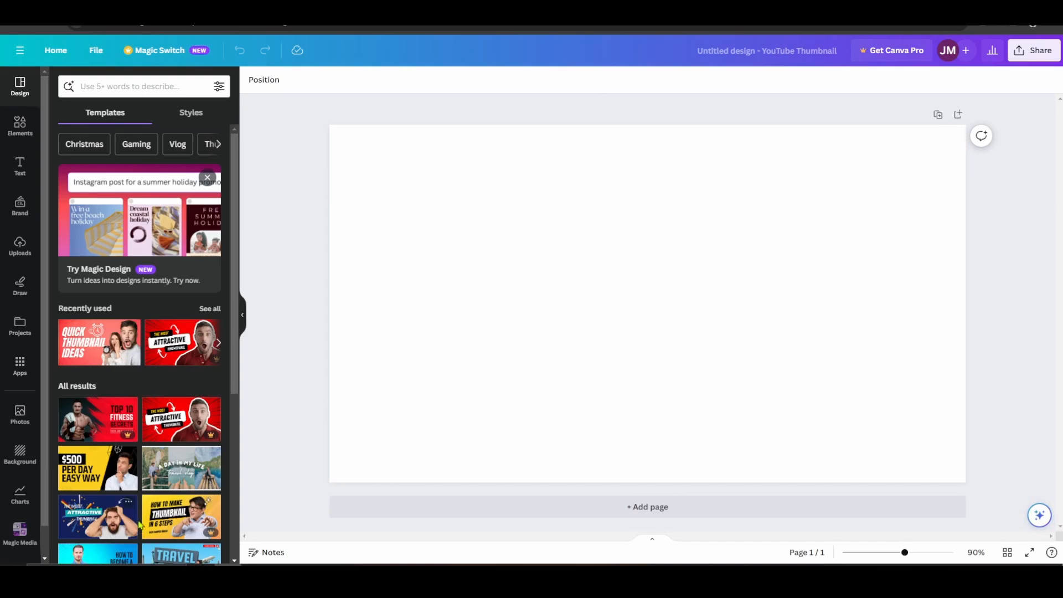
pyautogui.scroll(-2, 140, 525)
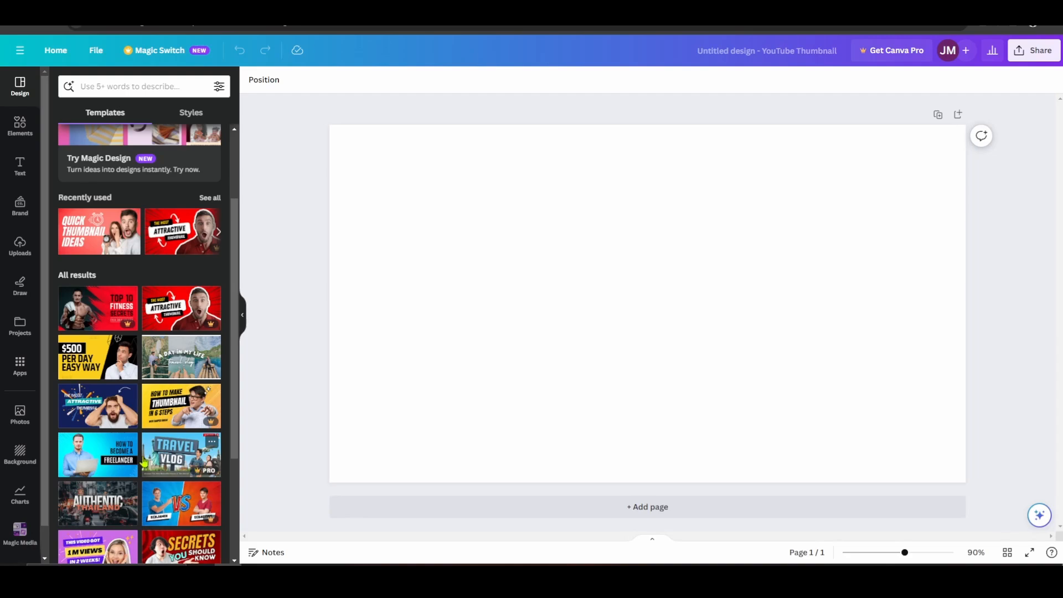
pyautogui.scroll(-3, 145, 462)
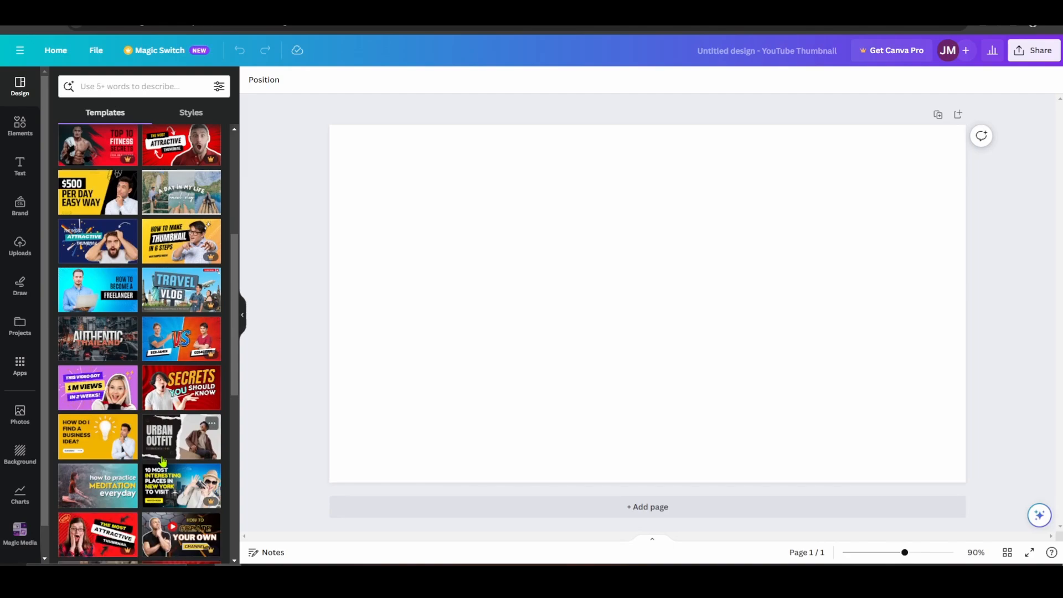
pyautogui.scroll(-1, 162, 461)
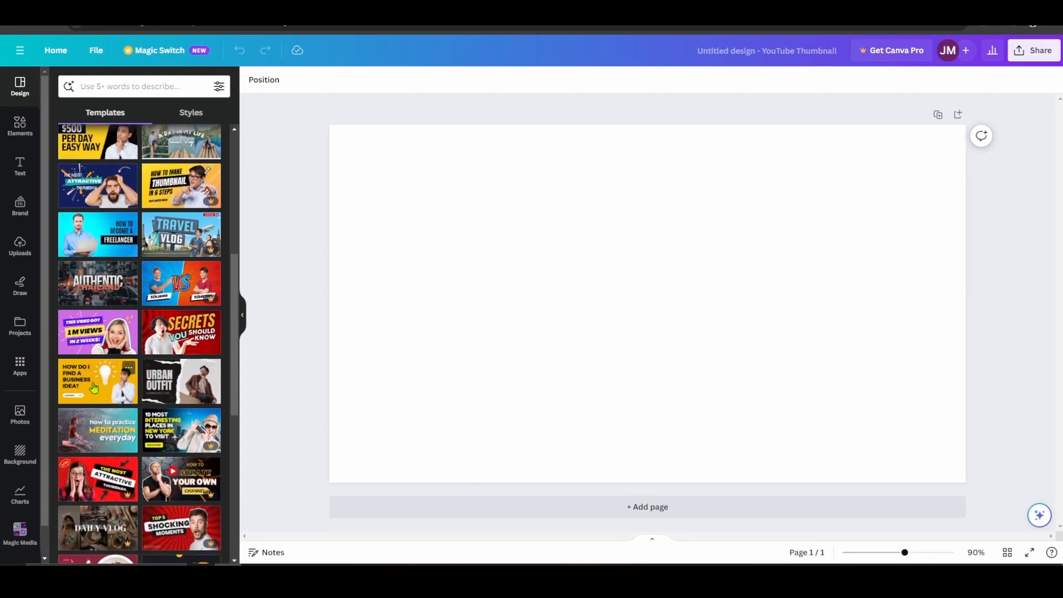
pyautogui.scroll(5, 95, 388)
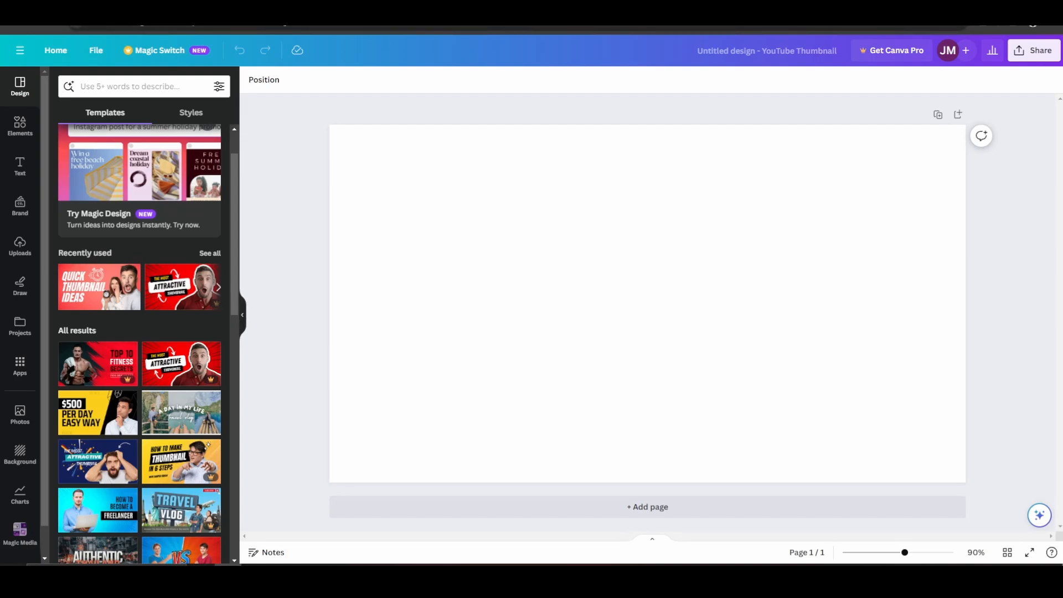
# Switch to YouTube and examine the thumbnails in the results for "record your screen for youtube".
pyautogui.click(332, 22)
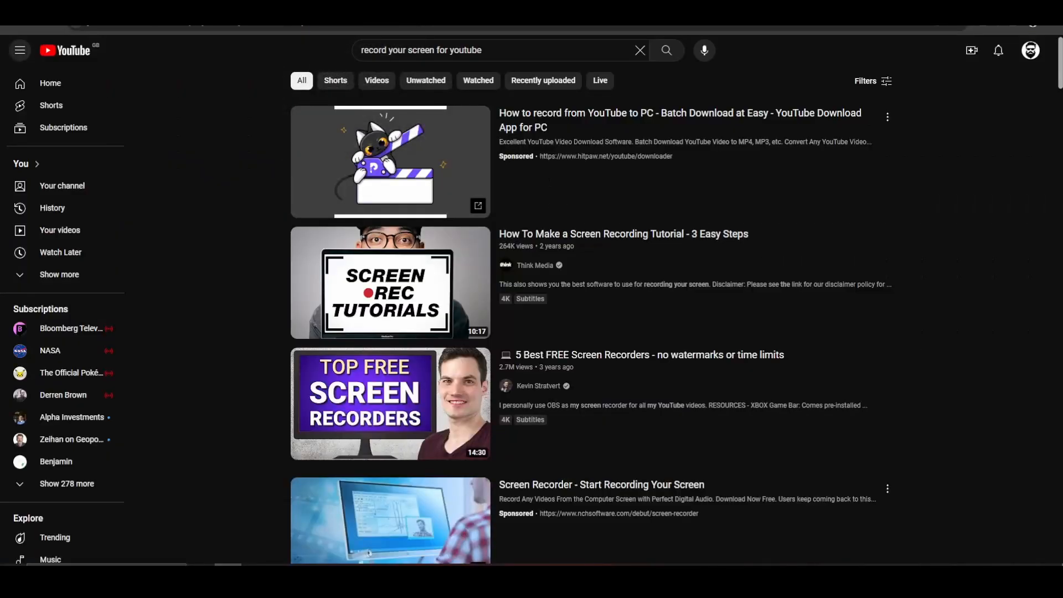
pyautogui.click(496, 51)
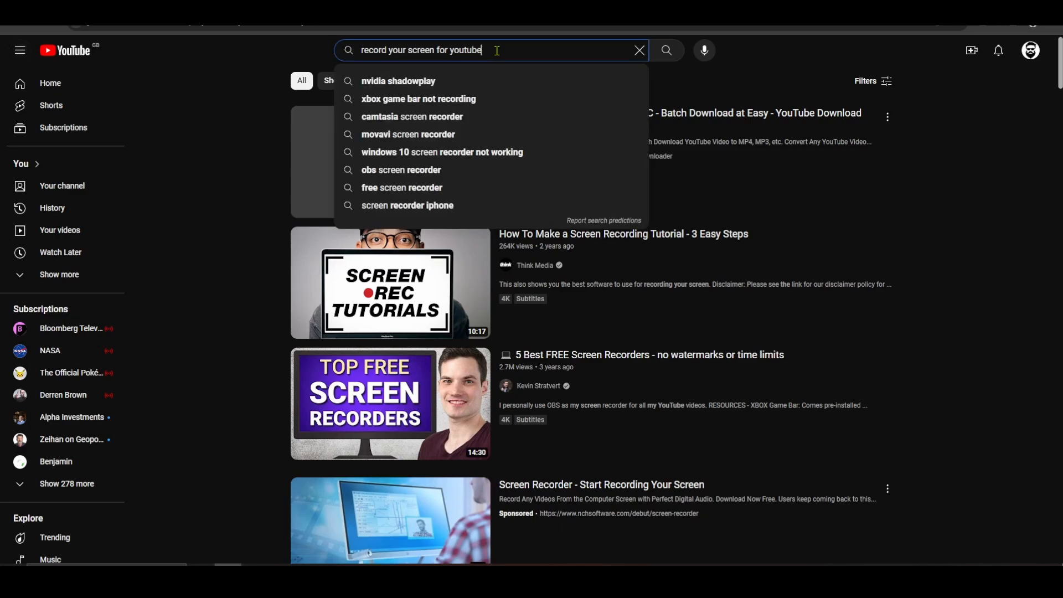
pyautogui.click(768, 170)
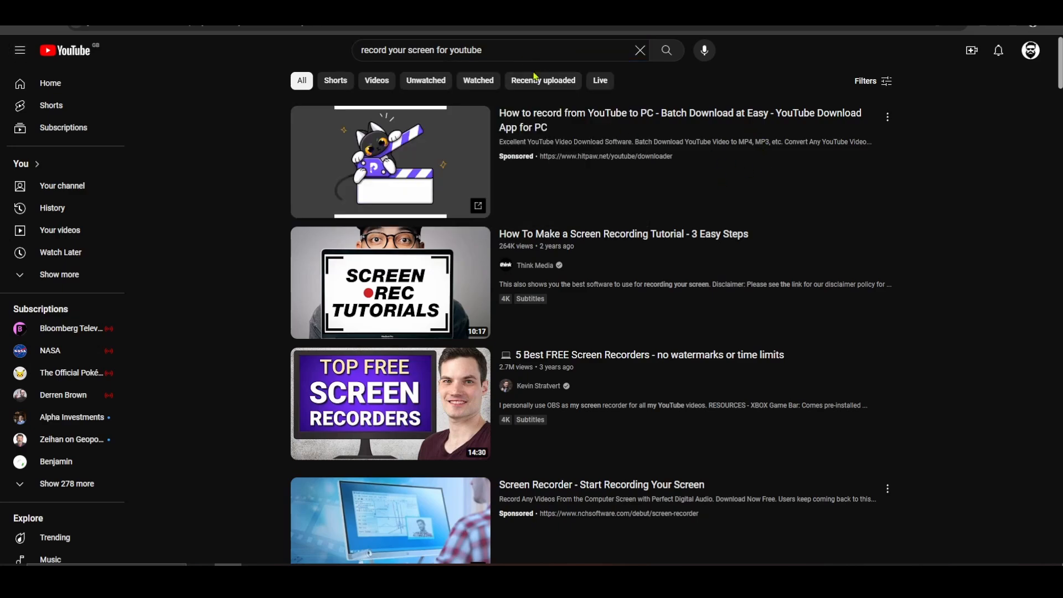
pyautogui.scroll(-4, 705, 171)
pyautogui.scroll(-3, 756, 185)
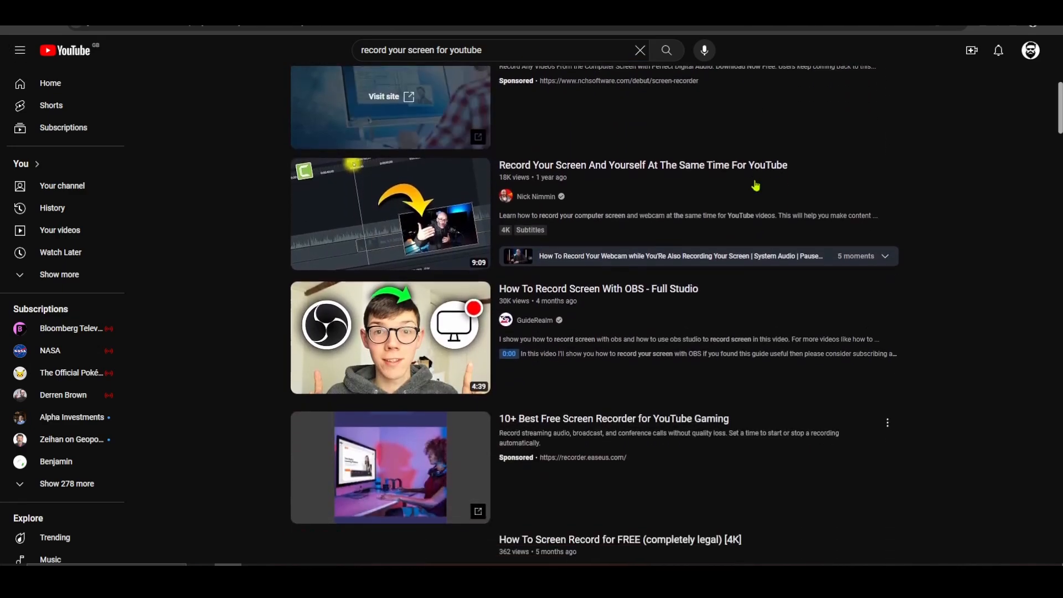
pyautogui.scroll(7, 980, 377)
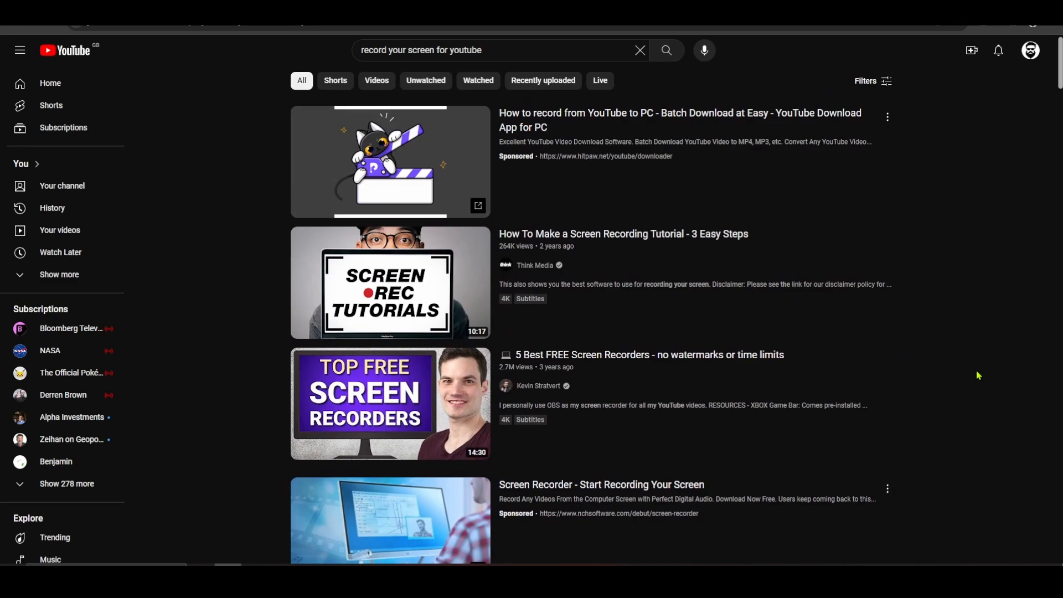
# Search YouTube for "mr beast" and examine the thumbnail style of the videos in the results.
pyautogui.click(349, 50)
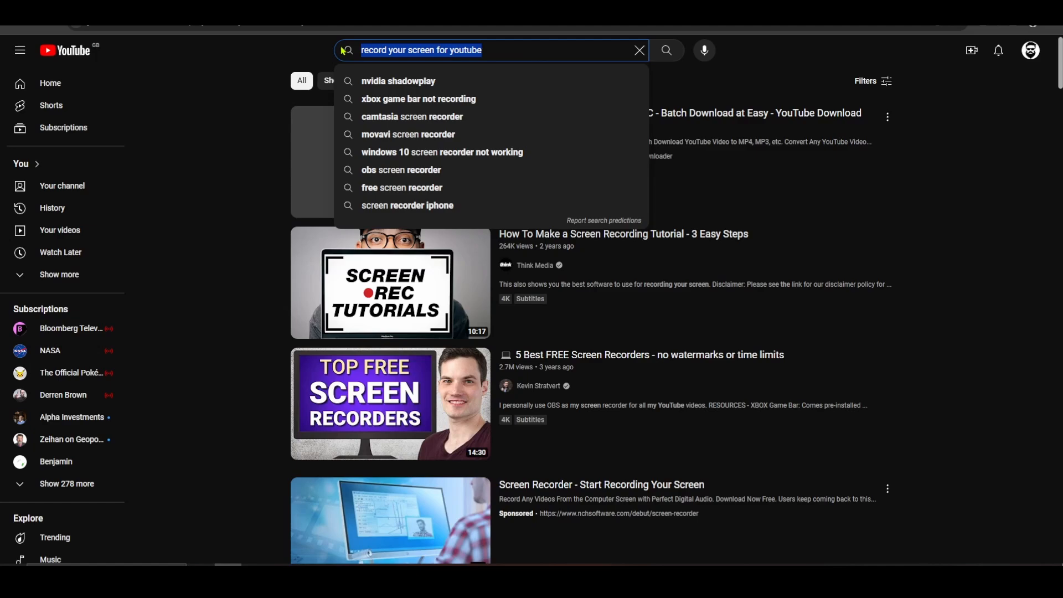
pyautogui.write('my')
pyautogui.press('BackSpace')
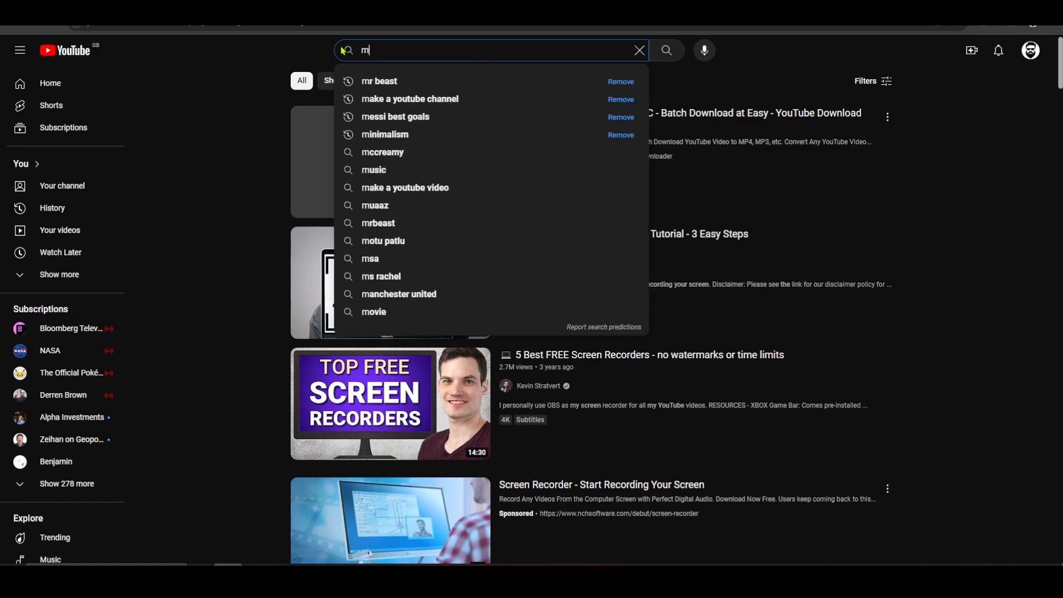
pyautogui.write('r')
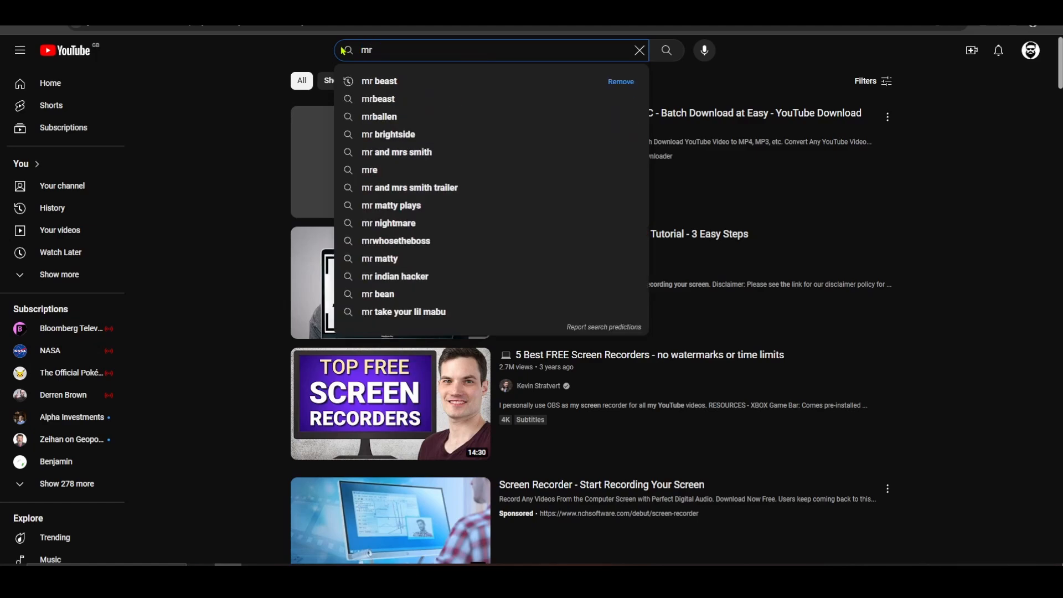
pyautogui.click(387, 83)
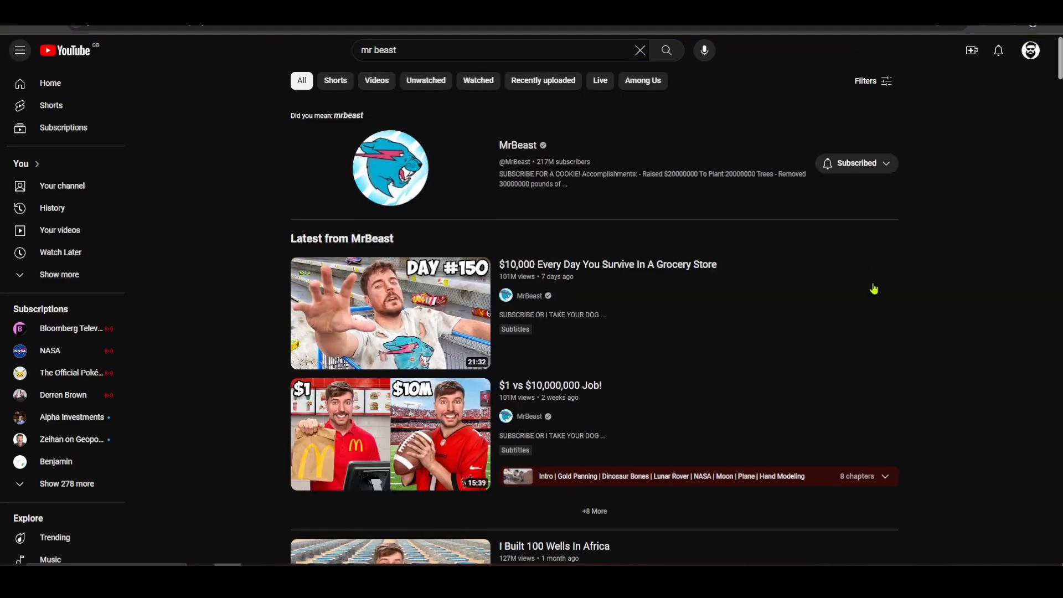
pyautogui.moveTo(623, 289)
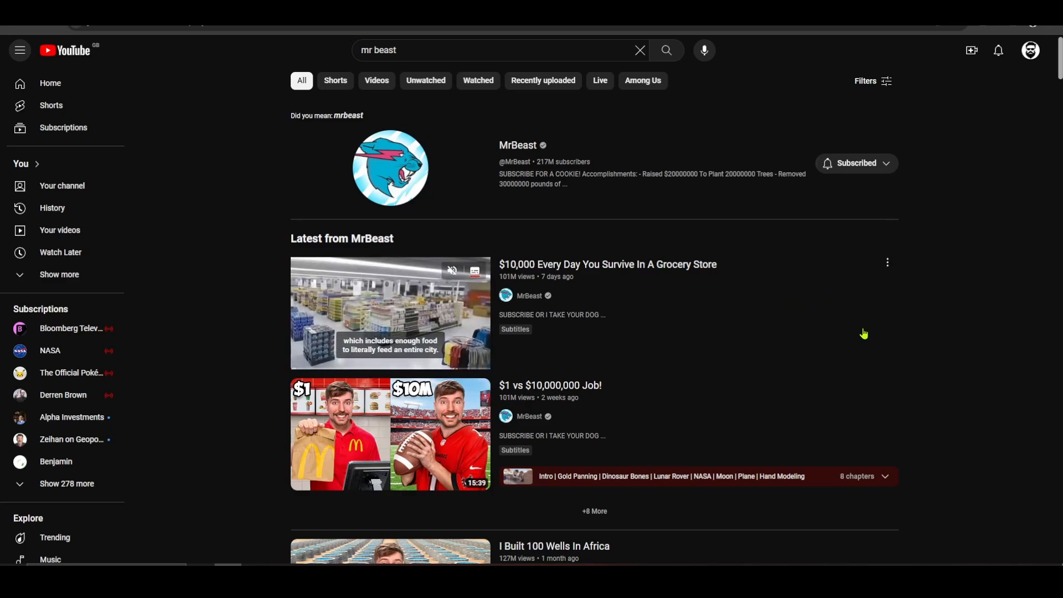
pyautogui.scroll(-4, 904, 337)
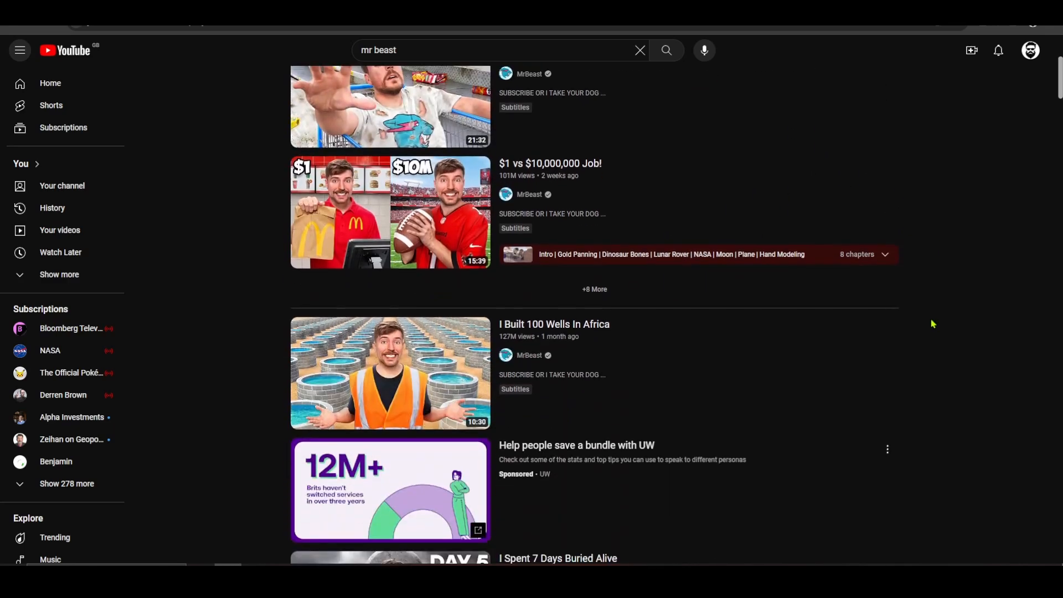
pyautogui.scroll(-3, 928, 345)
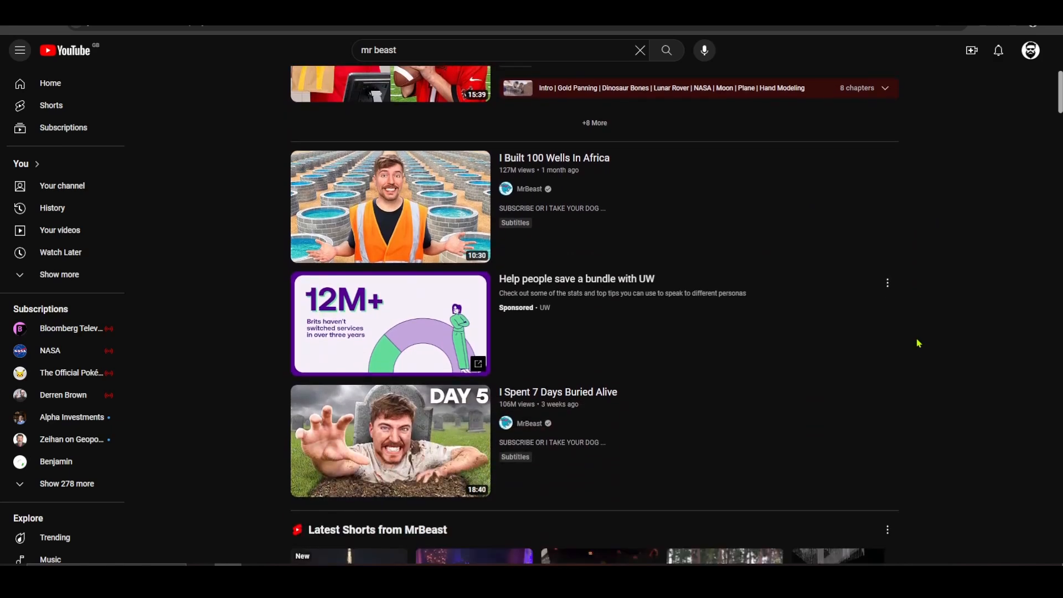
pyautogui.scroll(-1, 919, 343)
pyautogui.scroll(-2, 919, 344)
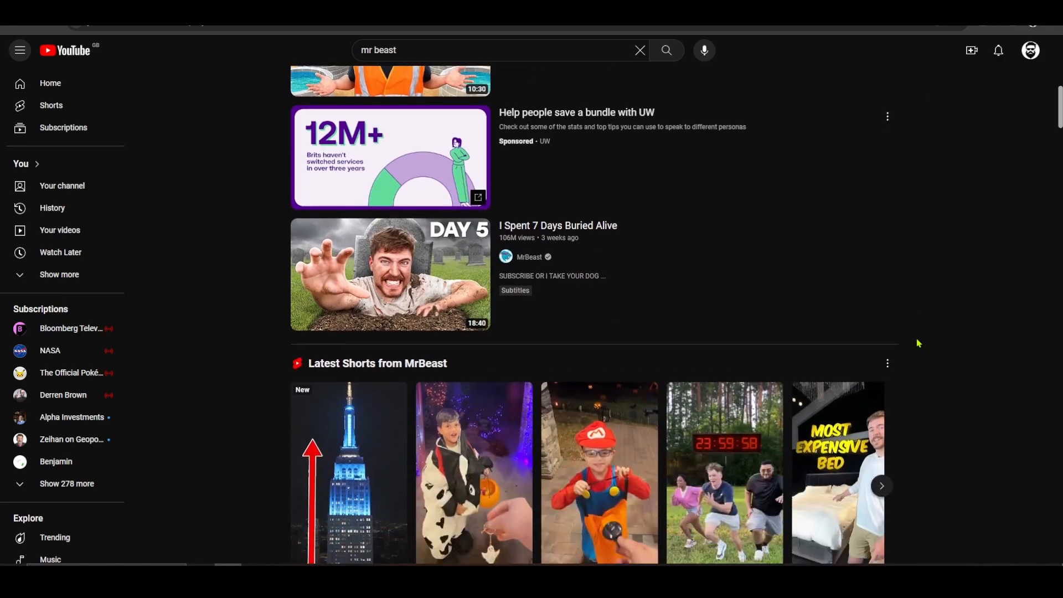
# Open the MrBeast channel page and examine the thumbnails of its new uploads and popular videos.
pyautogui.hotkey('alt', 'Left')
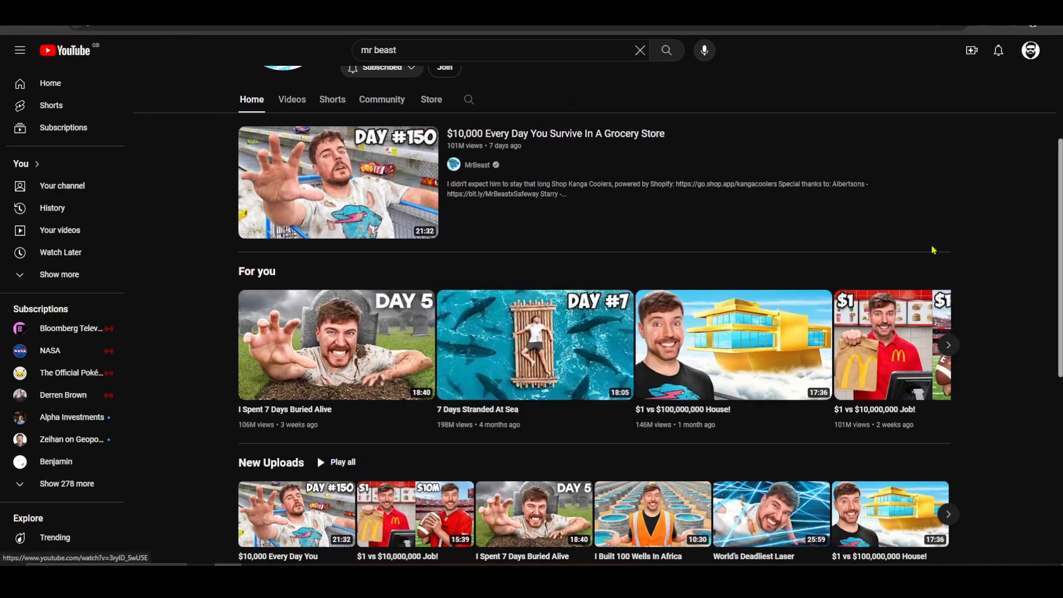
pyautogui.scroll(-4, 998, 257)
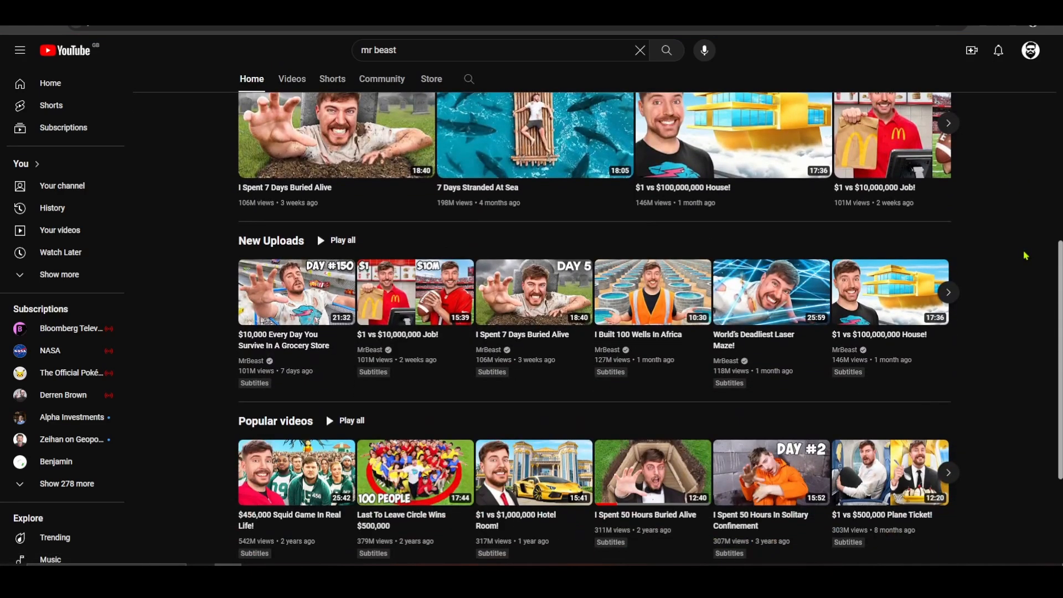
pyautogui.scroll(-3, 1025, 256)
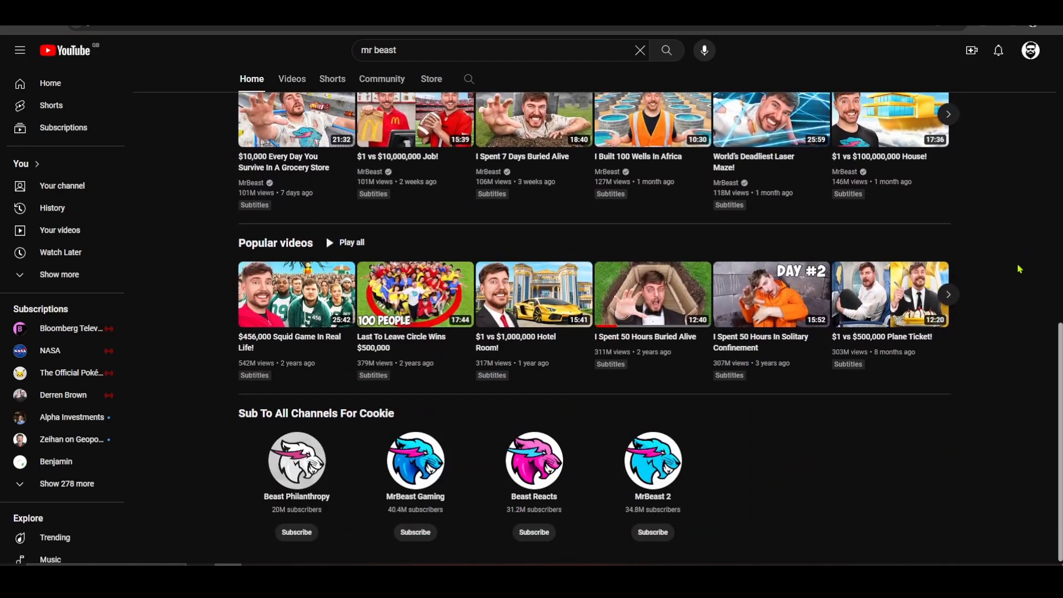
pyautogui.scroll(8, 1021, 417)
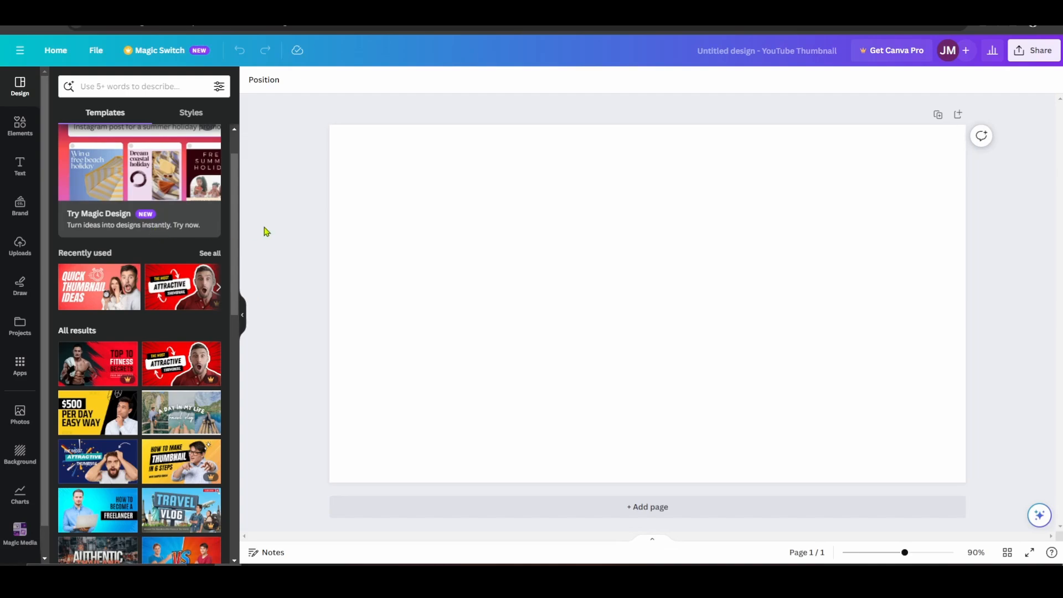
# Switch back to the Canva thumbnail design and search the backgrounds for "screen".
pyautogui.click(18, 457)
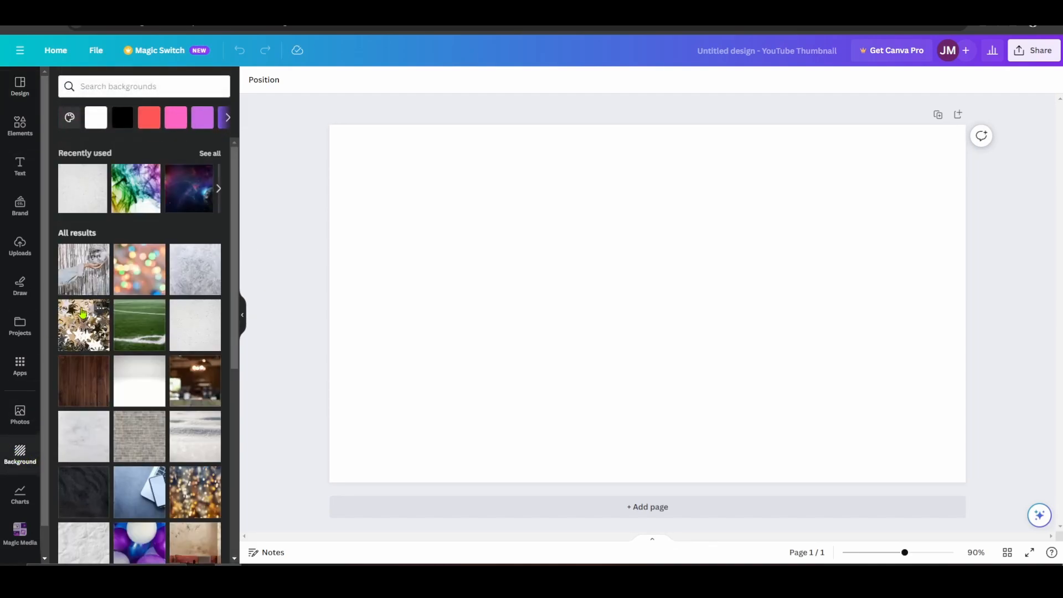
pyautogui.scroll(-8, 145, 276)
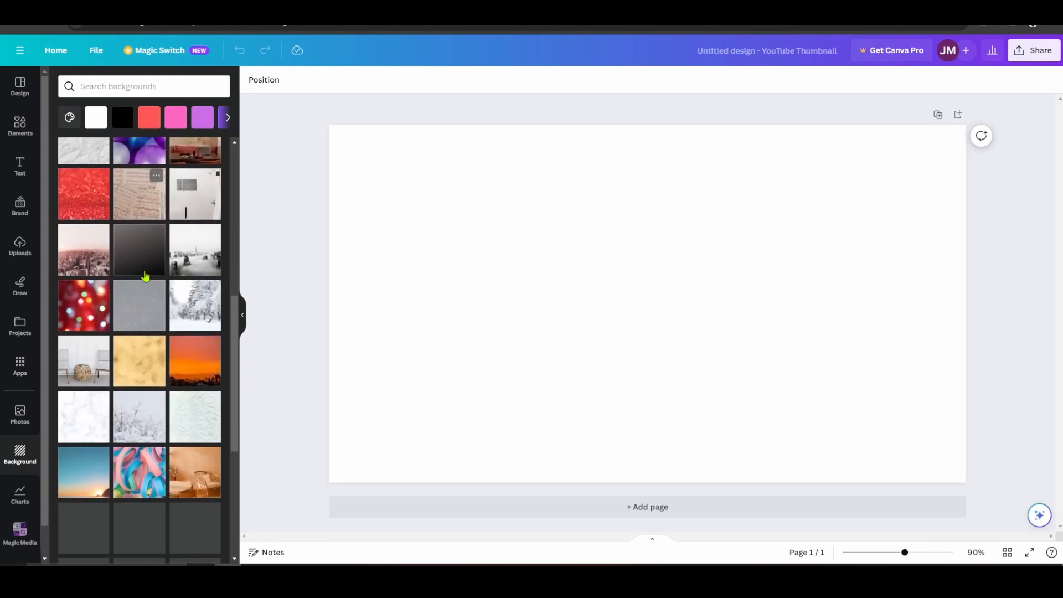
pyautogui.scroll(8, 143, 278)
pyautogui.click(118, 87)
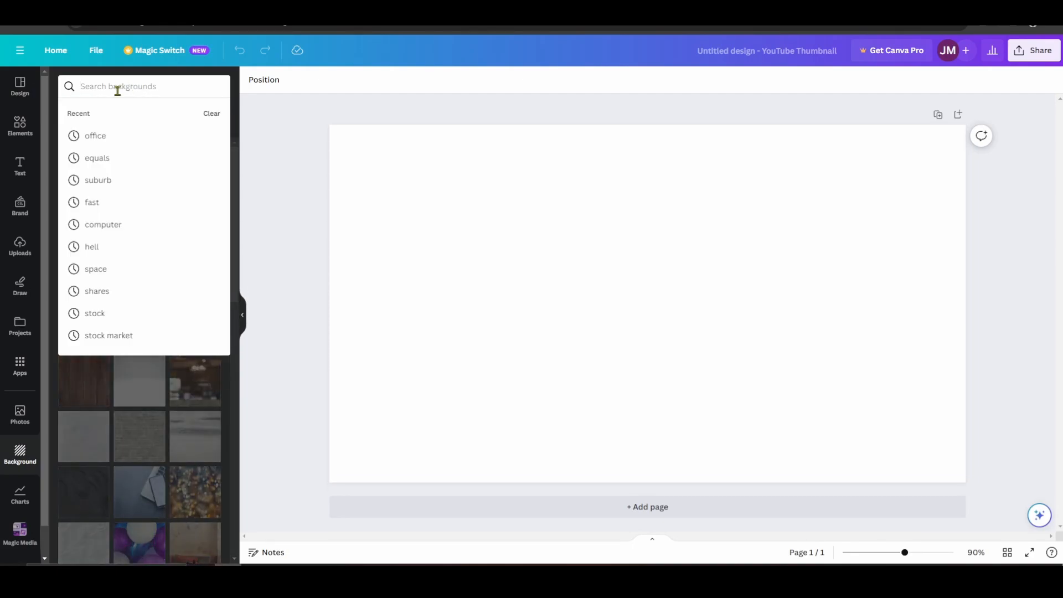
pyautogui.write('screen')
pyautogui.press('Return')
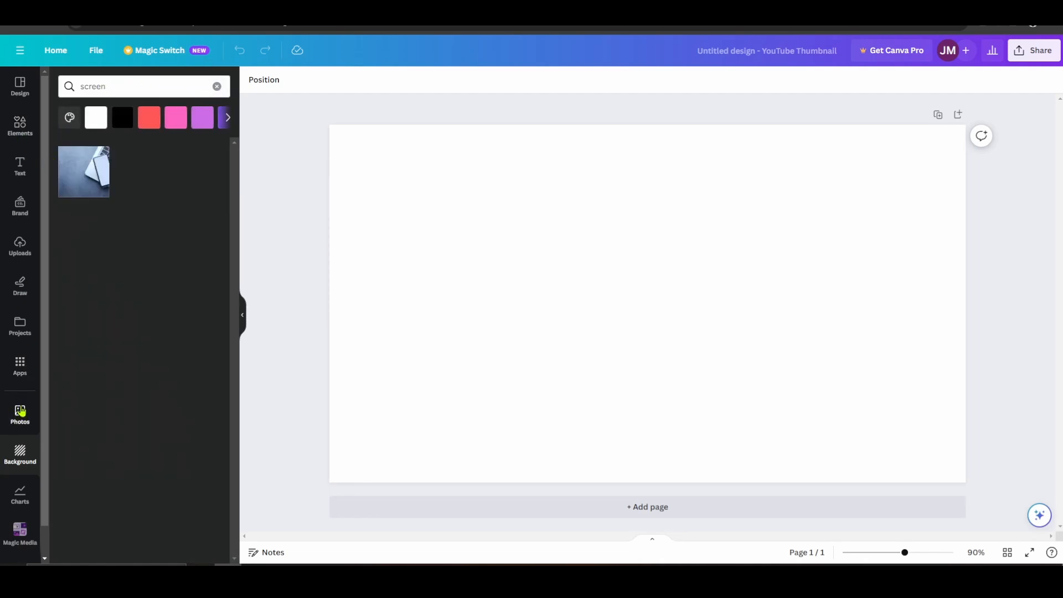
# Search the photos for "screen" and add the picture of a laptop on a desk between a pencil holder and a mug.
pyautogui.click(20, 415)
pyautogui.click(122, 87)
pyautogui.write('s')
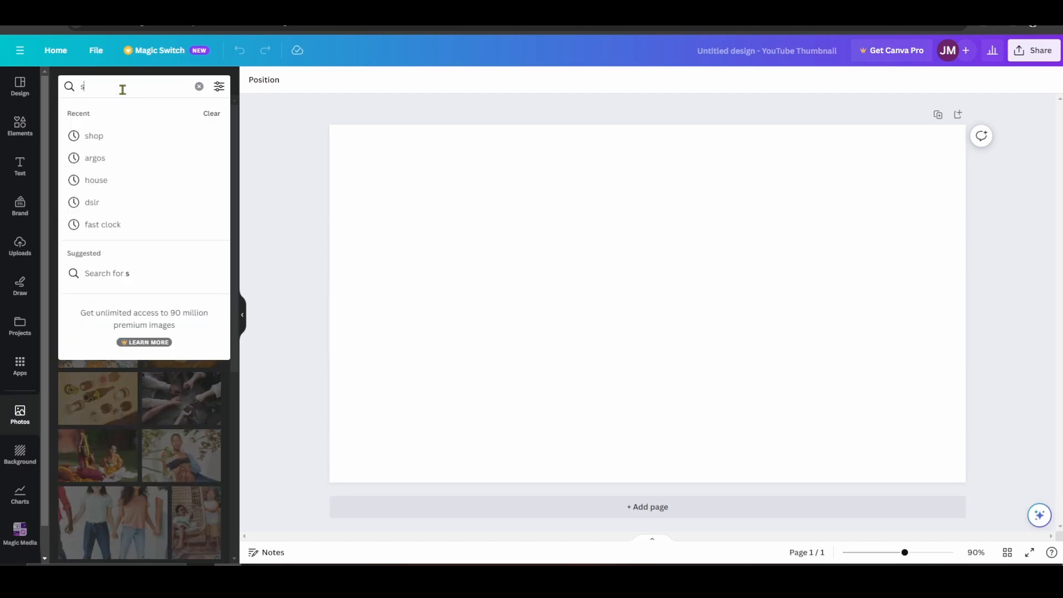
pyautogui.write('creen')
pyautogui.press('Return')
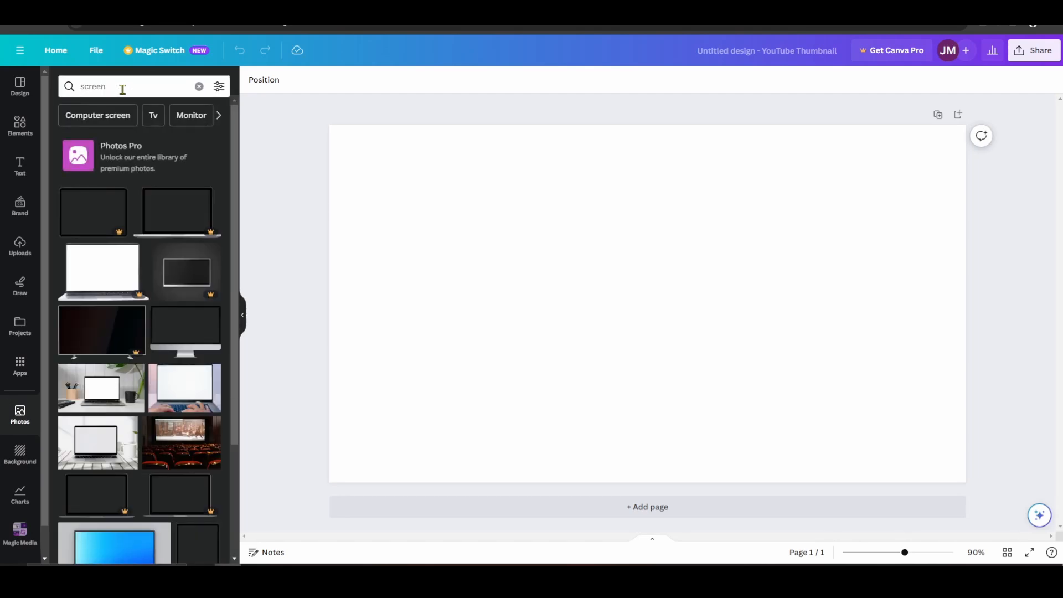
pyautogui.scroll(-1, 148, 191)
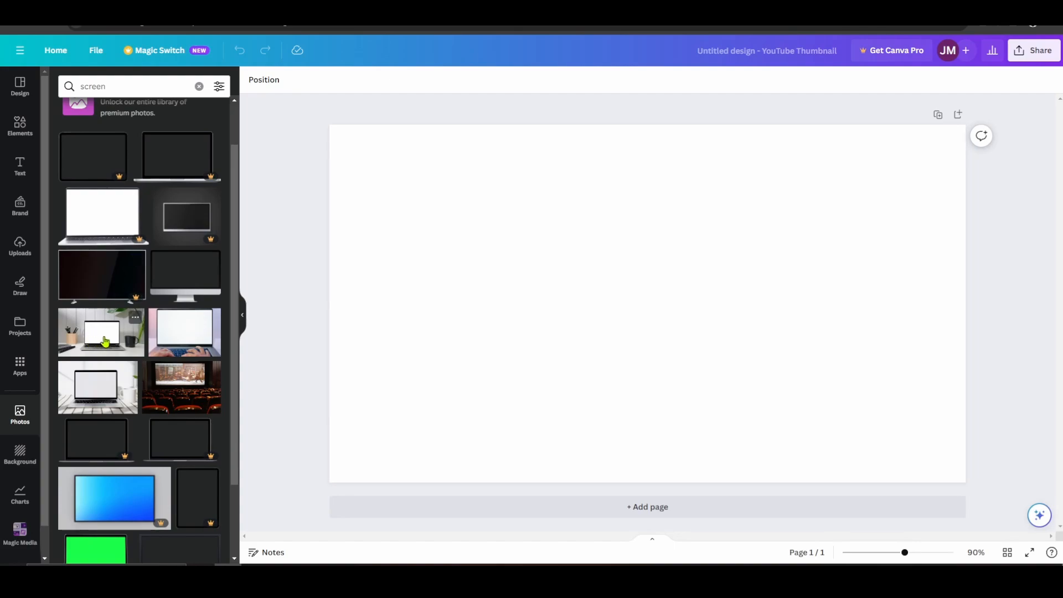
pyautogui.click(99, 340)
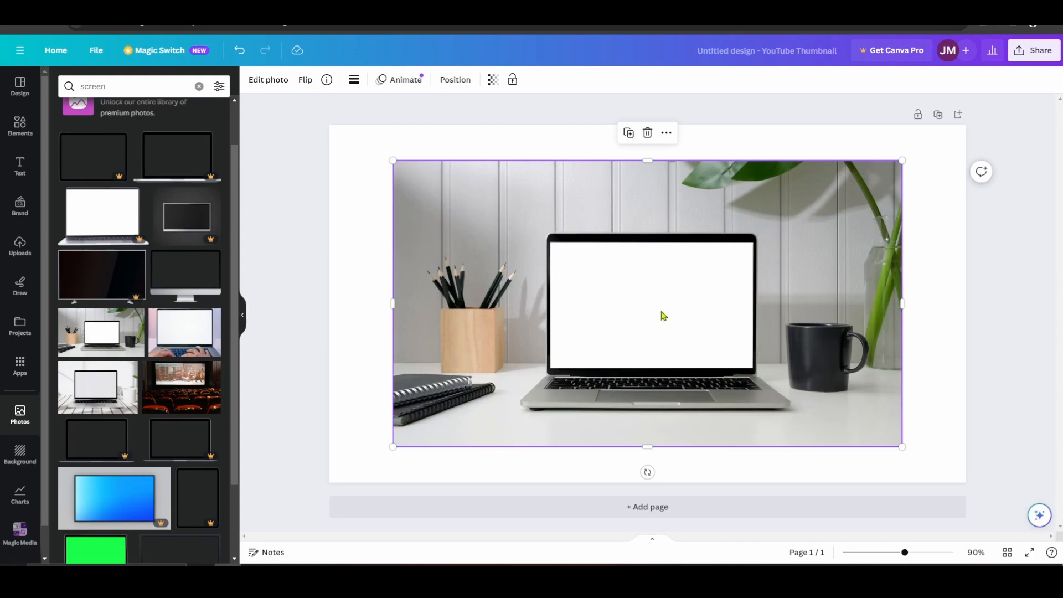
# Enlarge the laptop photo from opposite corners so it fills the whole thumbnail canvas, and deselect it.
pyautogui.moveTo(392, 161); pyautogui.dragTo(323, 128)
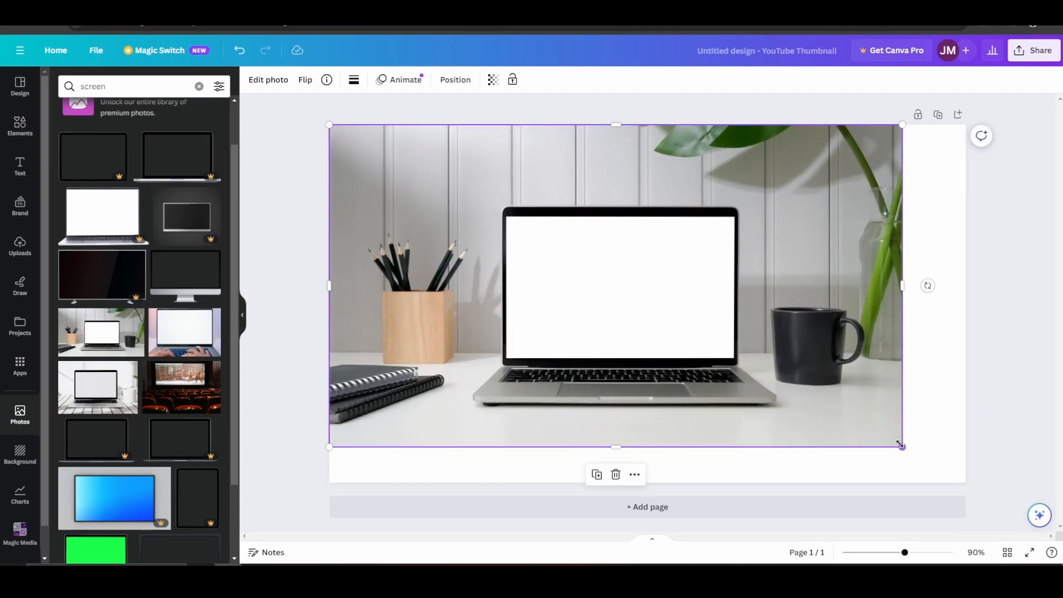
pyautogui.moveTo(899, 445); pyautogui.dragTo(966, 481)
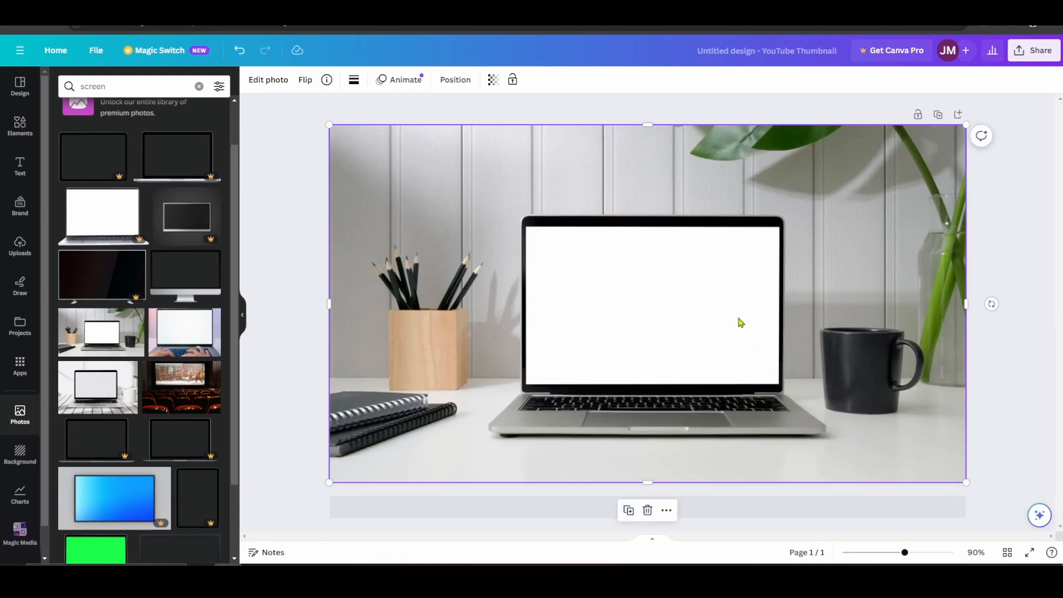
pyautogui.click(1009, 226)
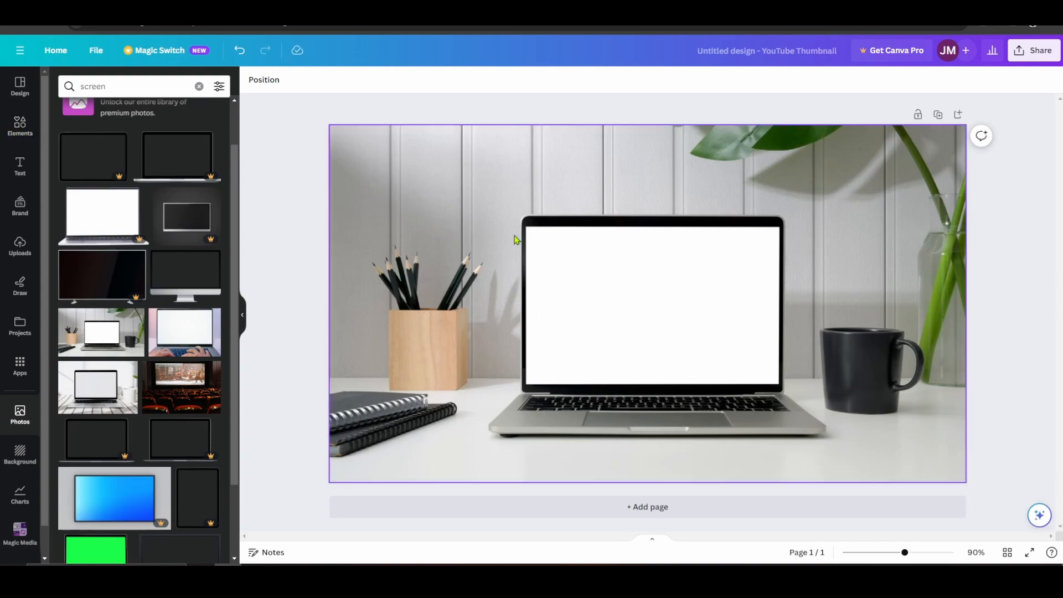
# Add the uploaded cutout photo of the bearded man giving thumbs up and place it in the lower-left corner of the thumbnail.
pyautogui.click(20, 135)
pyautogui.scroll(-6, 158, 166)
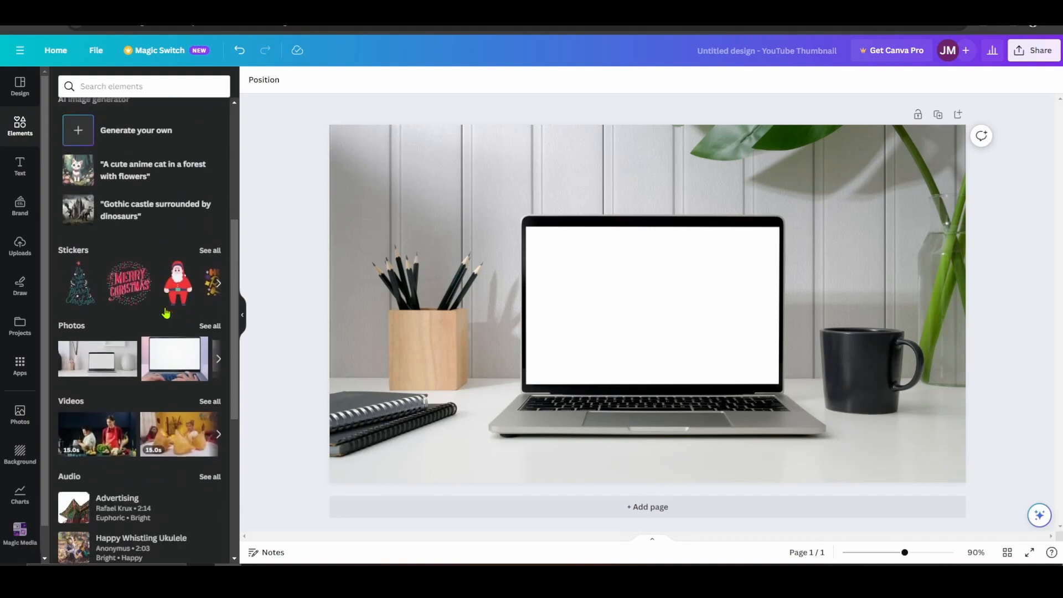
pyautogui.scroll(6, 166, 313)
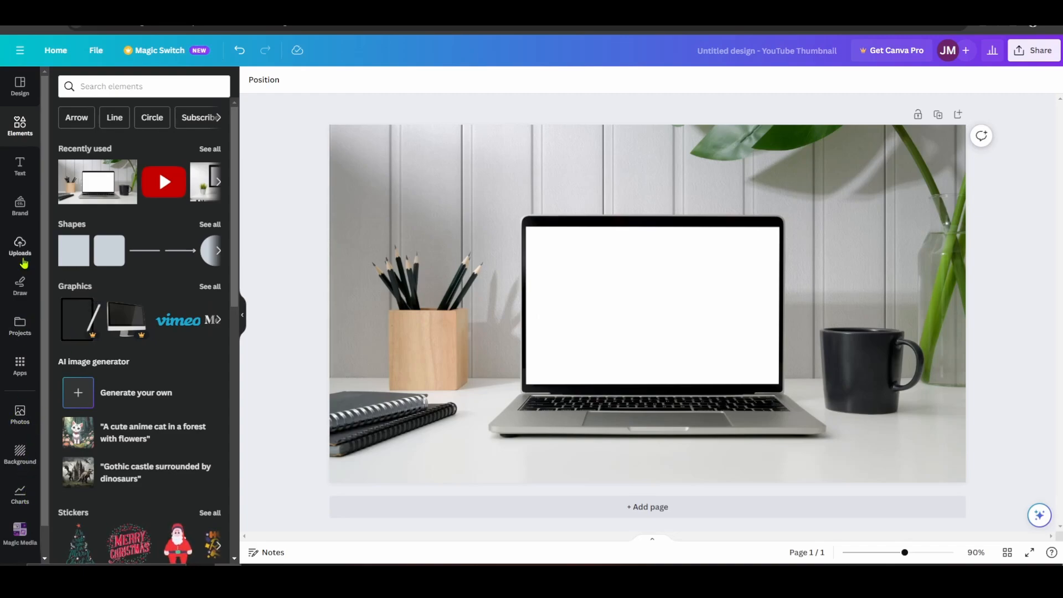
pyautogui.click(21, 250)
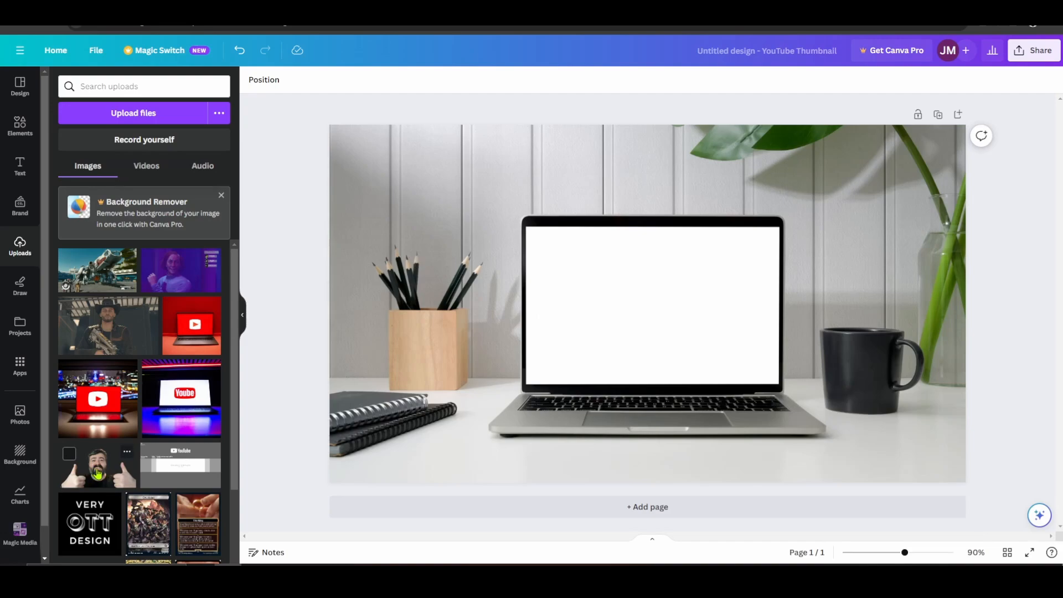
pyautogui.click(98, 472)
pyautogui.moveTo(653, 303); pyautogui.dragTo(377, 395)
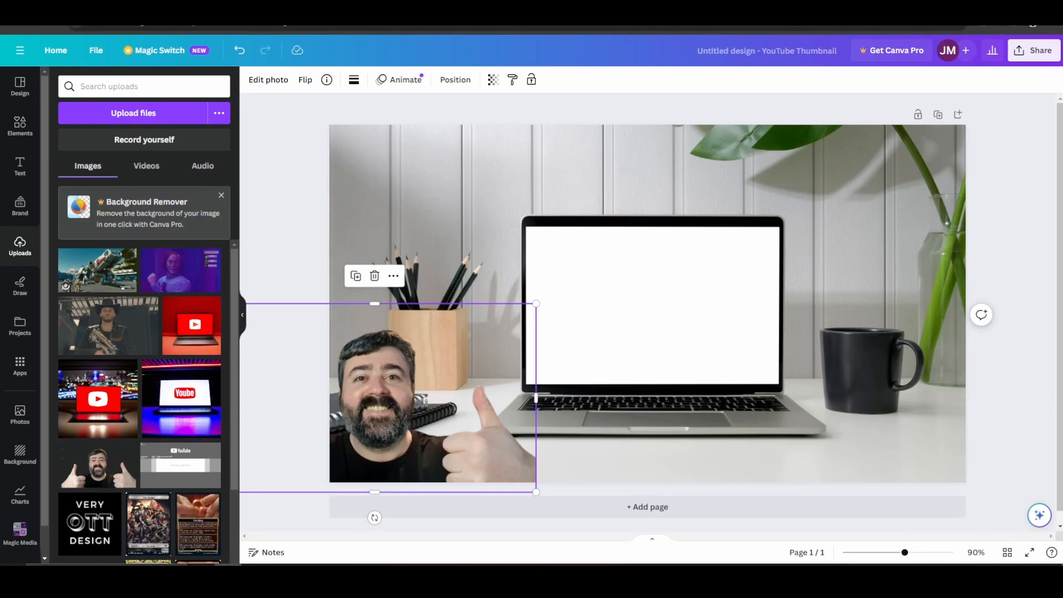
# Open remove.bg in a new browser tab, look over its background removal page and accept the cookies.
pyautogui.hotkey('ctrl', 't')
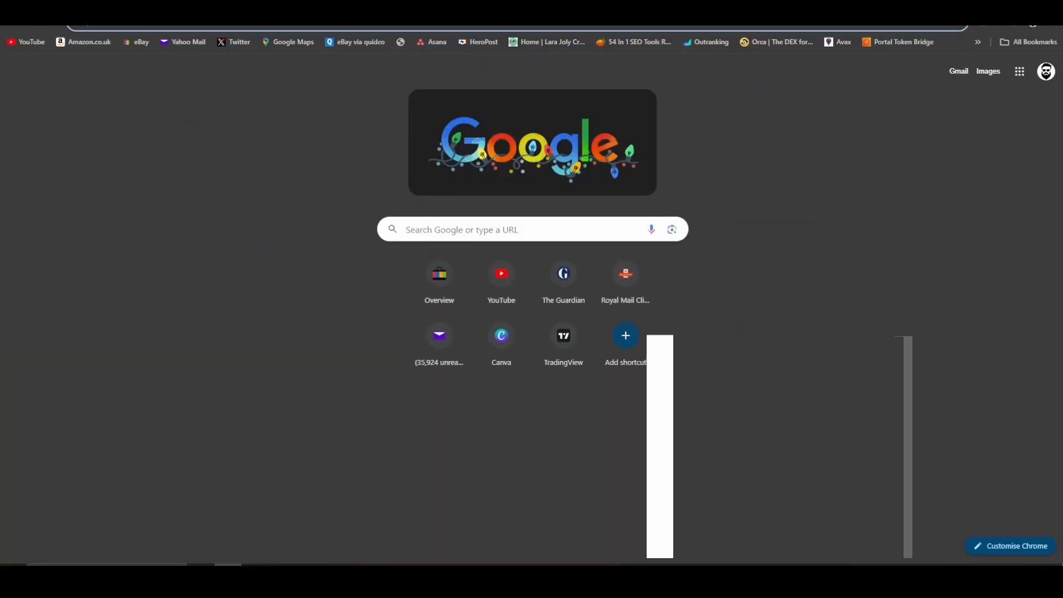
pyautogui.write('remove.bg')
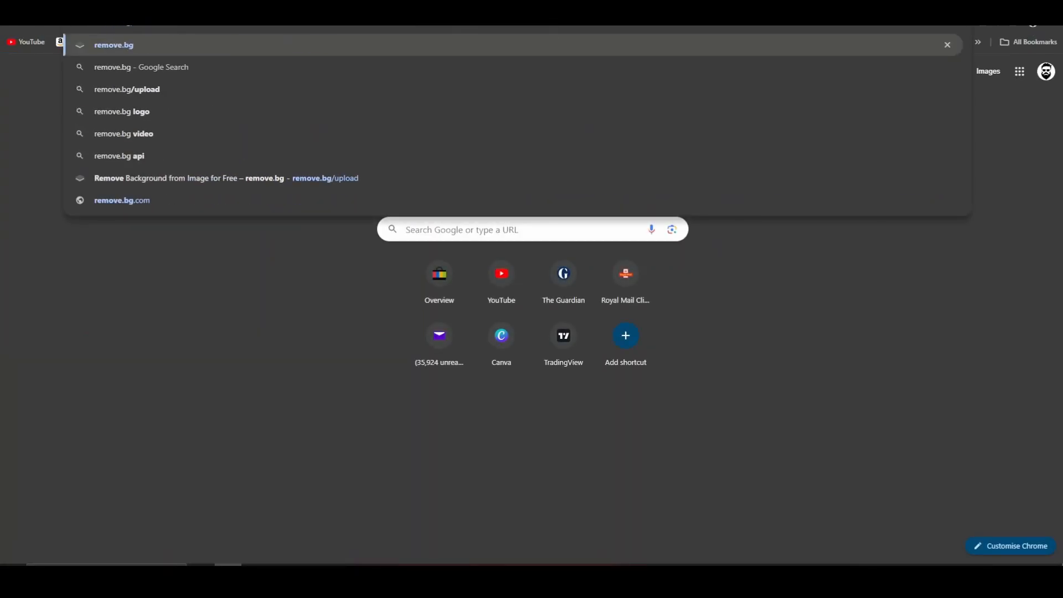
pyautogui.press('Return')
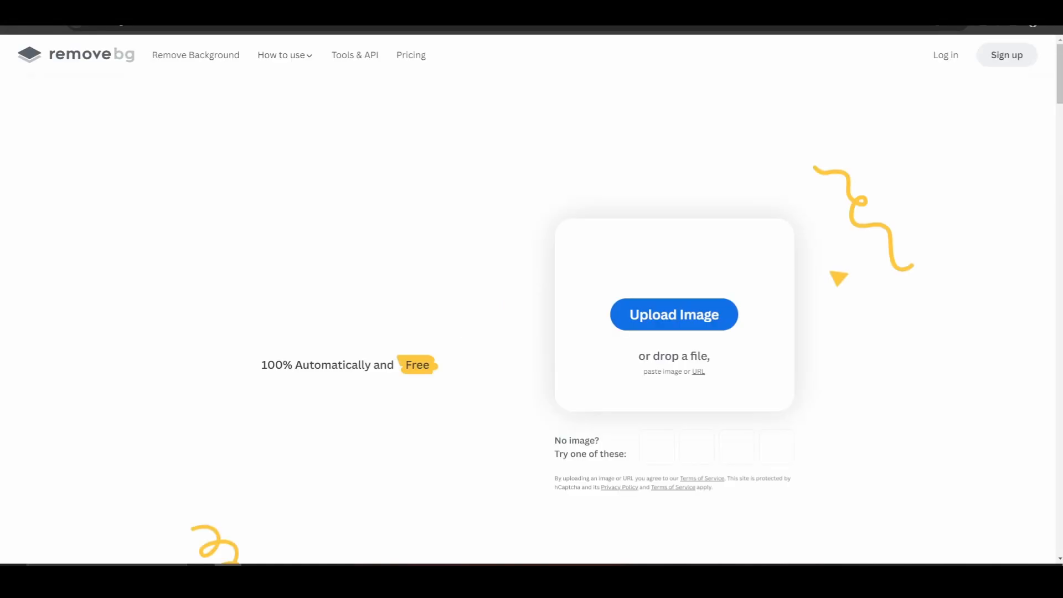
pyautogui.scroll(-5, 524, 237)
pyautogui.scroll(1, 525, 238)
pyautogui.scroll(4, 525, 237)
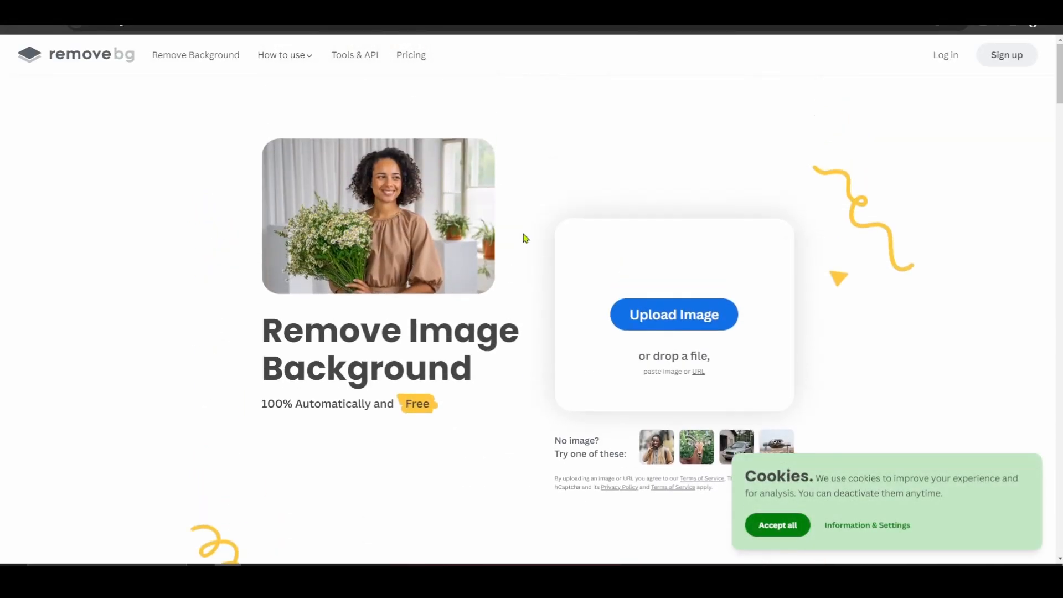
pyautogui.click(778, 524)
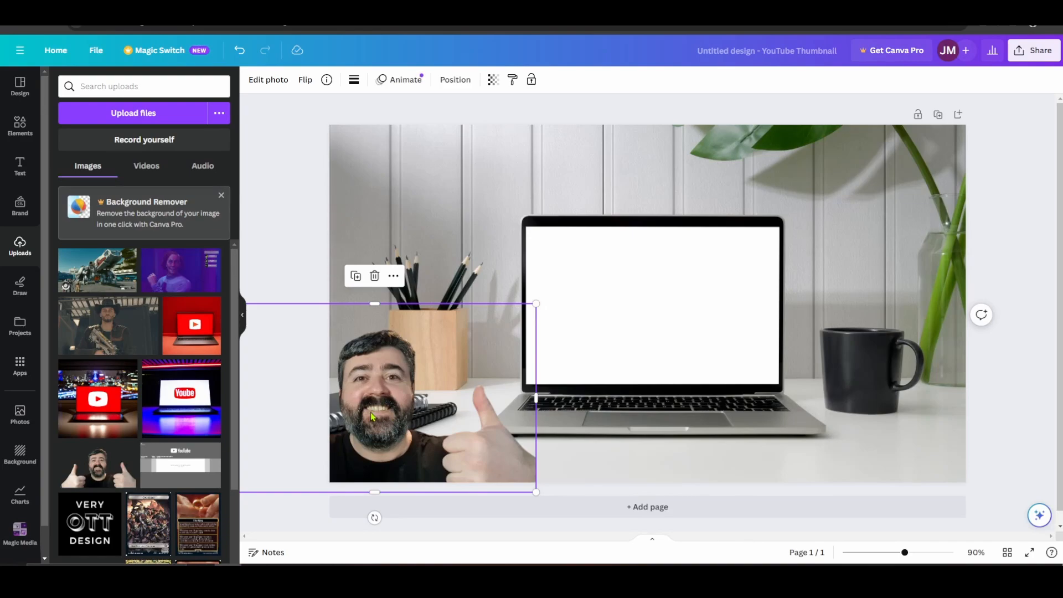
# Add the uploaded spaceship game screenshot and resize it to the height of the laptop display, aligned with the display's upper-left corner.
pyautogui.click(97, 276)
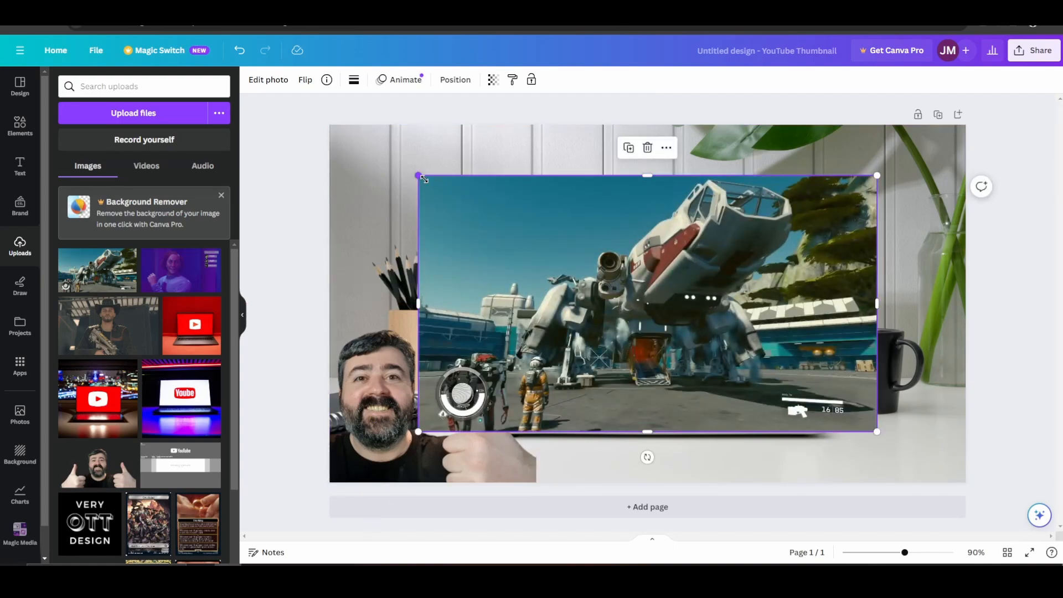
pyautogui.moveTo(418, 174); pyautogui.dragTo(541, 212)
pyautogui.moveTo(557, 284); pyautogui.dragTo(553, 270)
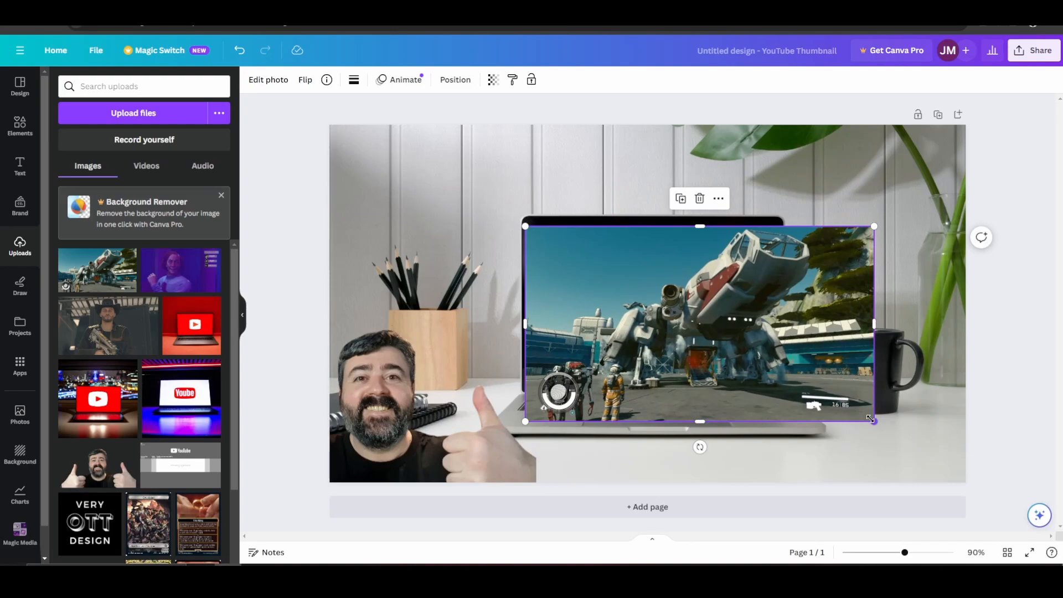
pyautogui.moveTo(870, 419); pyautogui.dragTo(797, 396)
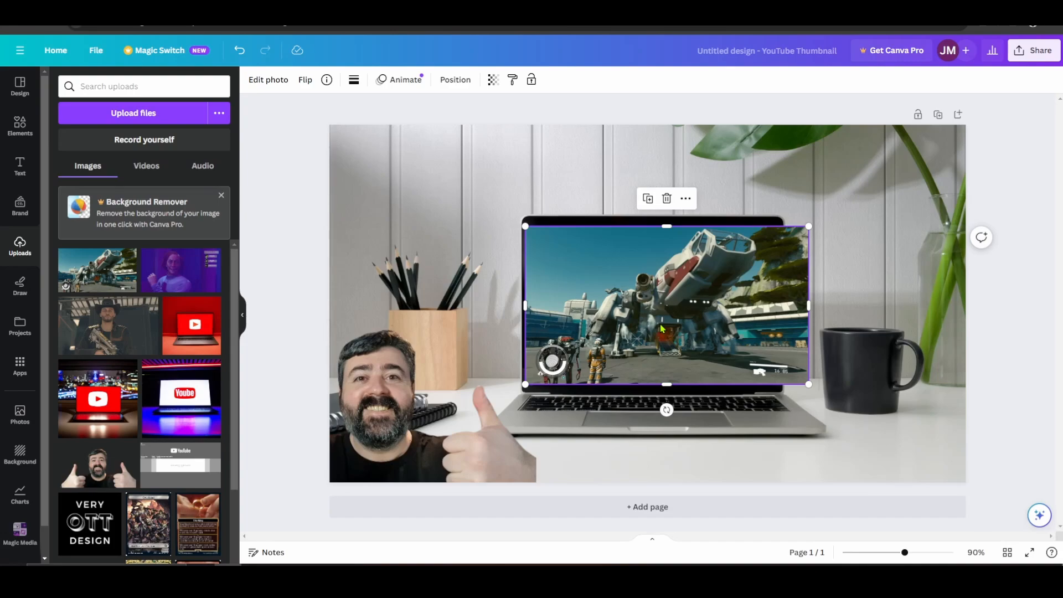
# Crop the right edge of the game screenshot so it fits the laptop display, and deselect it.
pyautogui.doubleClick(661, 329)
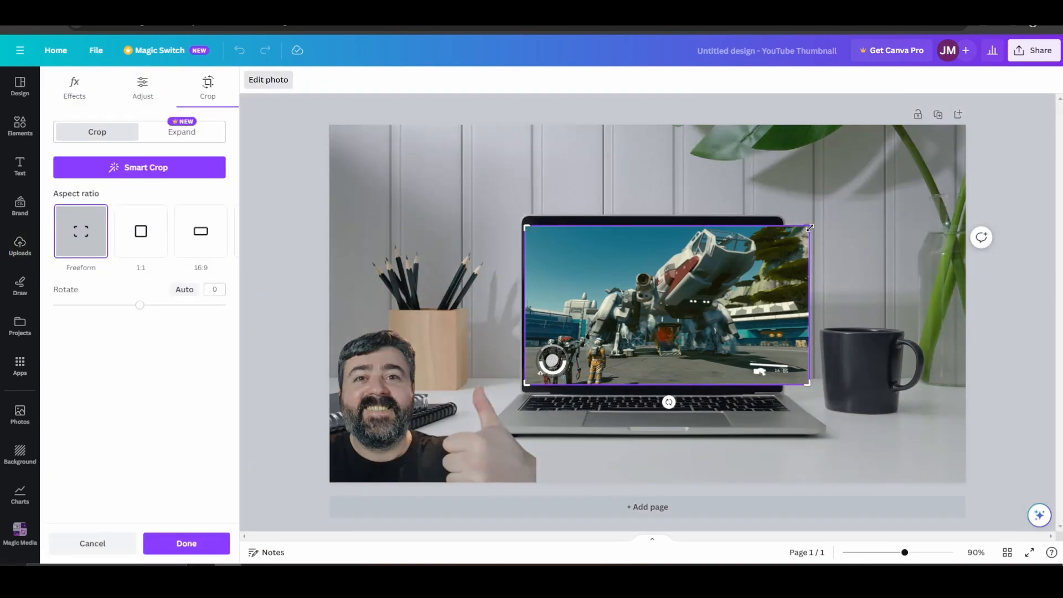
pyautogui.moveTo(810, 227); pyautogui.dragTo(779, 226)
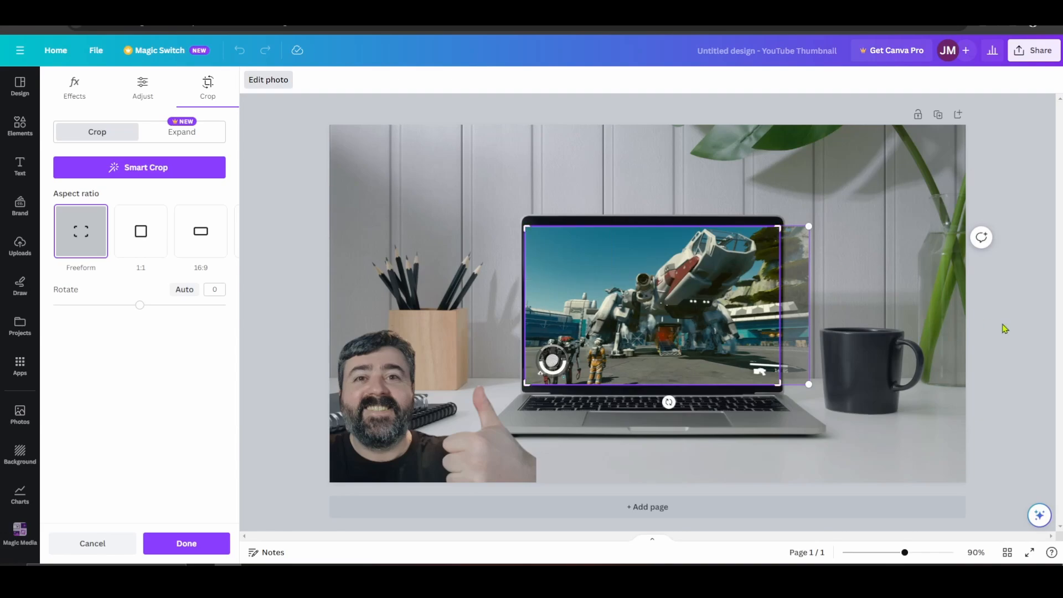
pyautogui.click(202, 555)
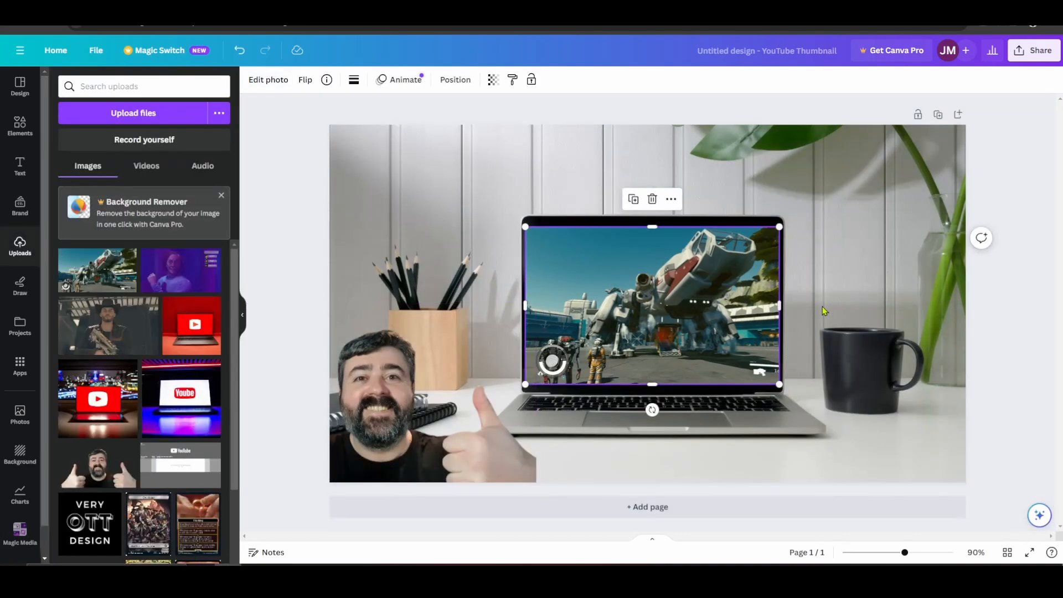
pyautogui.click(1009, 283)
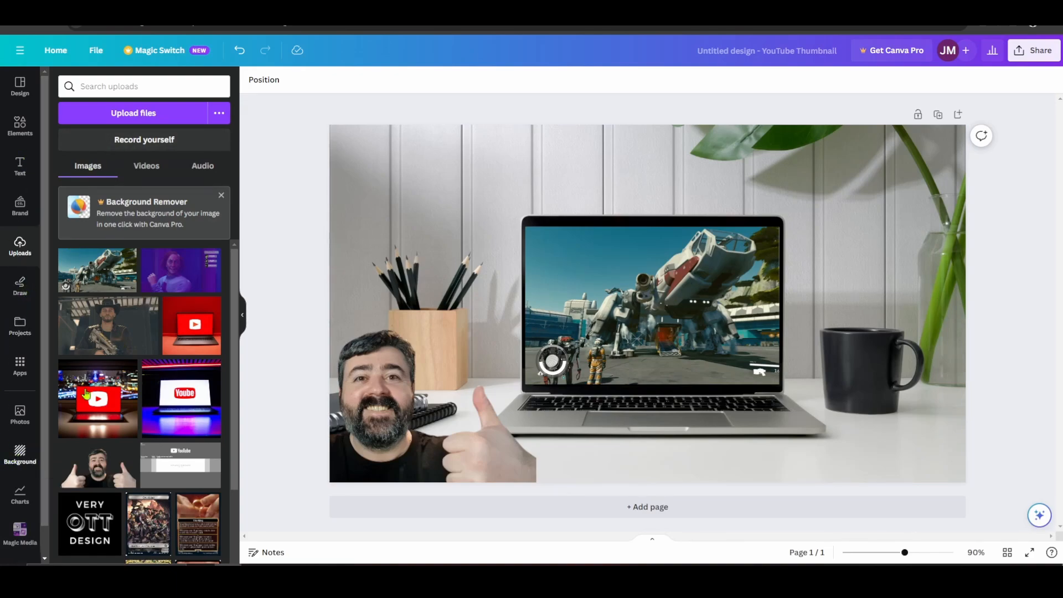
# Add a circular frame in the upper-left area of the thumbnail and drop the bearded man's photo into it.
pyautogui.click(20, 128)
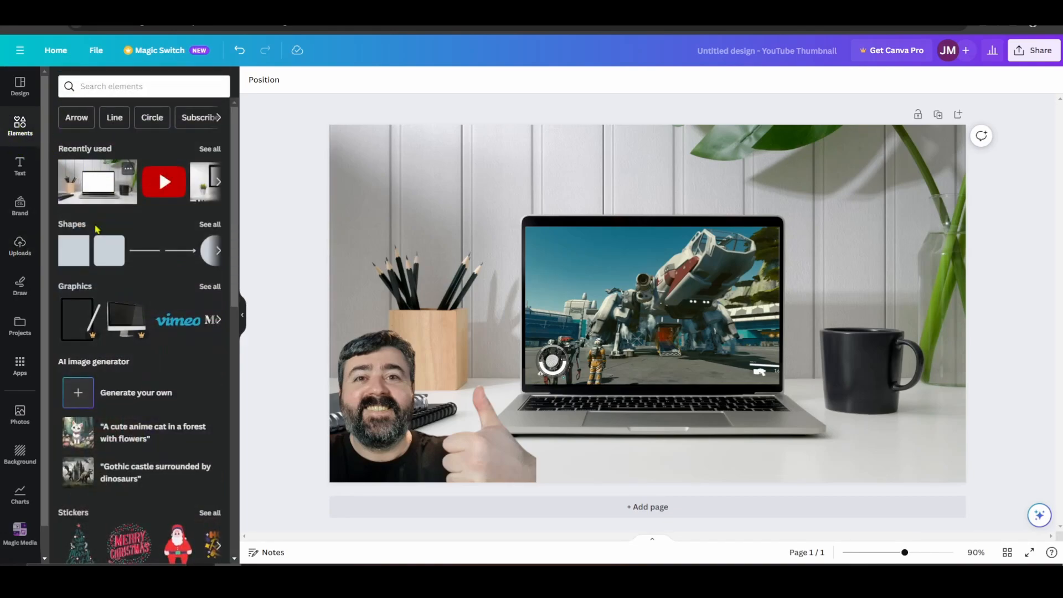
pyautogui.scroll(-6, 139, 327)
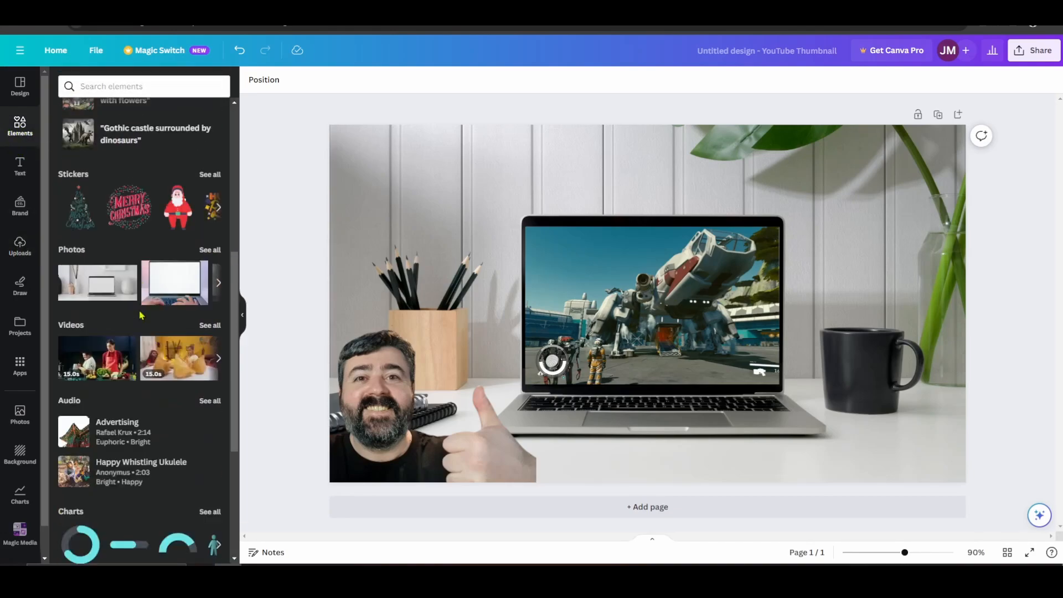
pyautogui.scroll(-8, 141, 315)
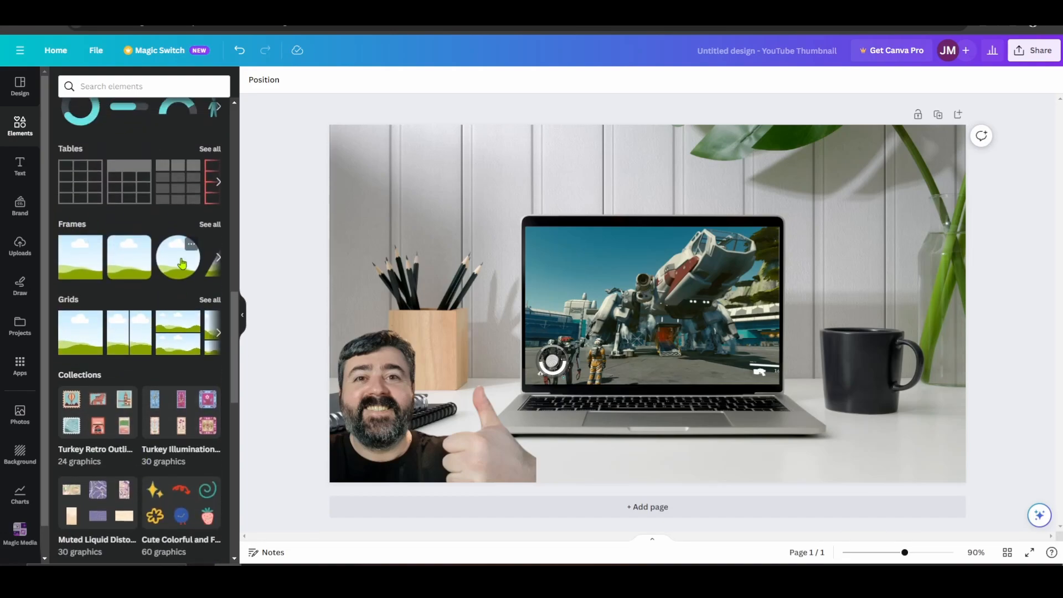
pyautogui.click(182, 262)
pyautogui.moveTo(592, 284); pyautogui.dragTo(431, 209)
pyautogui.moveTo(388, 399); pyautogui.dragTo(454, 237)
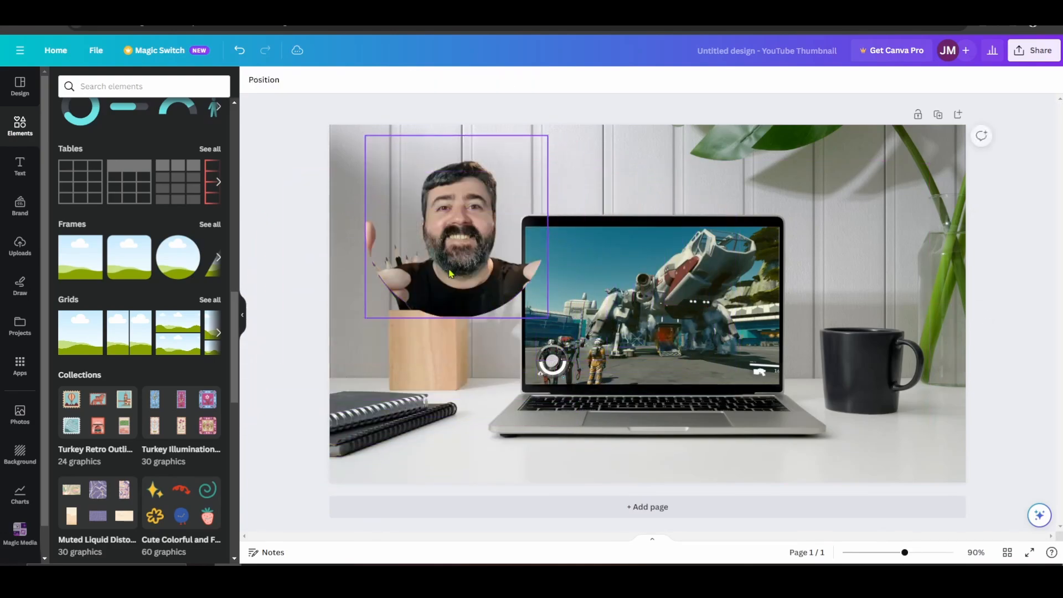
# Enlarge the man's photo inside the circular frame and move the framed picture to the lower-left corner of the thumbnail.
pyautogui.doubleClick(455, 252)
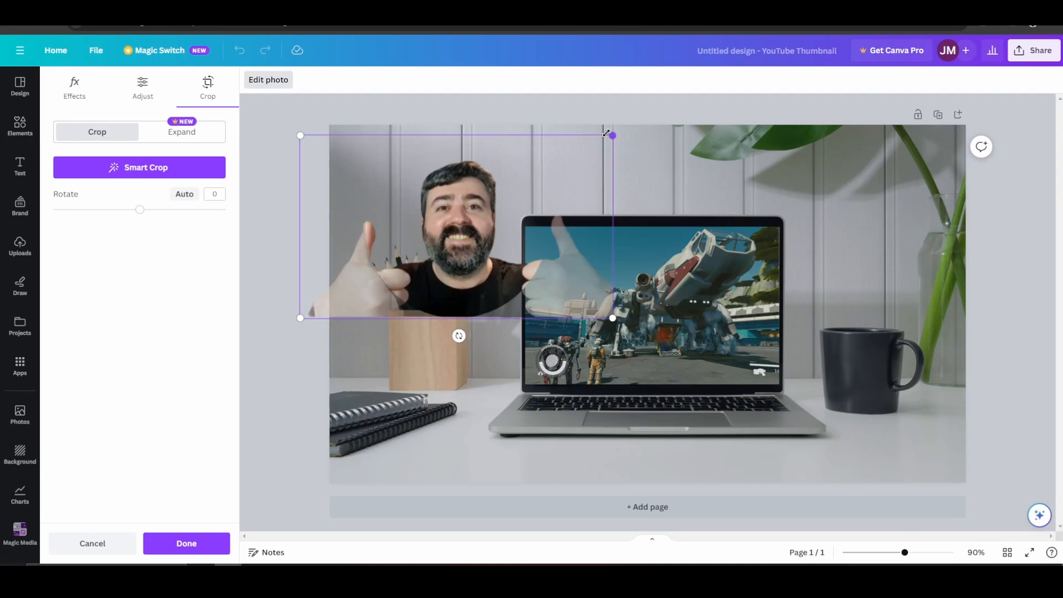
pyautogui.moveTo(611, 133); pyautogui.dragTo(696, 95)
pyautogui.moveTo(498, 223); pyautogui.dragTo(417, 387)
pyautogui.click(158, 543)
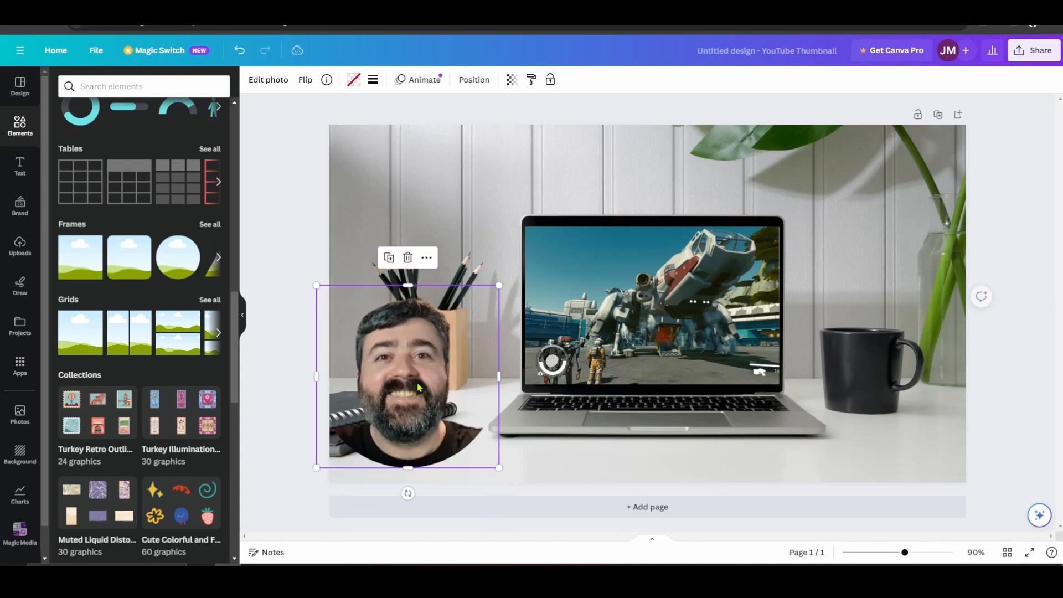
# Undo the framing of the man's photo and delete the empty circular frame.
pyautogui.hotkey('ctrl', 'z')
pyautogui.hotkey('ctrl', 'z')
pyautogui.hotkey('ctrl', 'z')
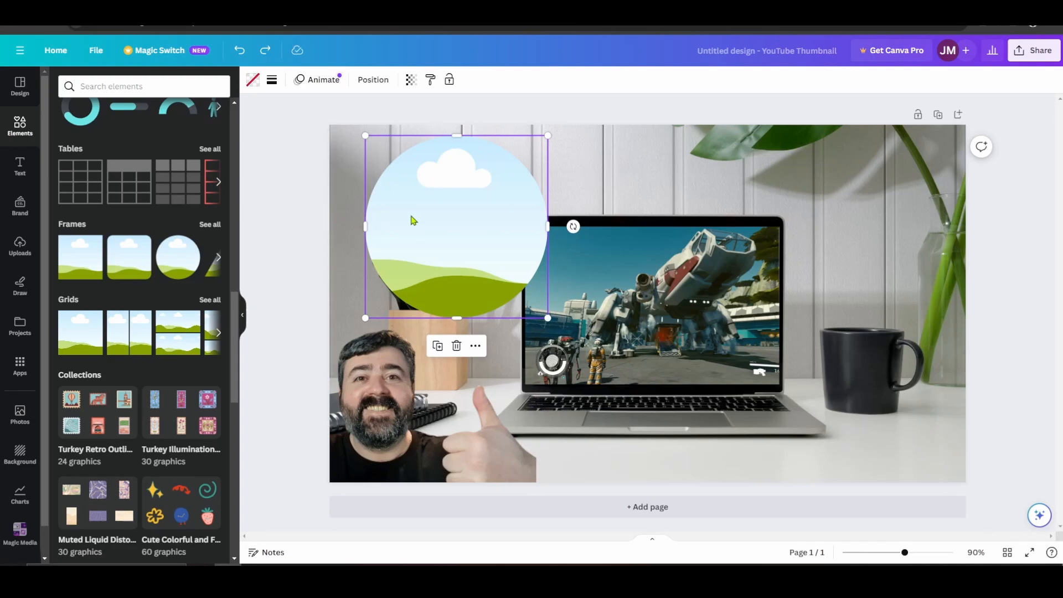
pyautogui.press('Delete')
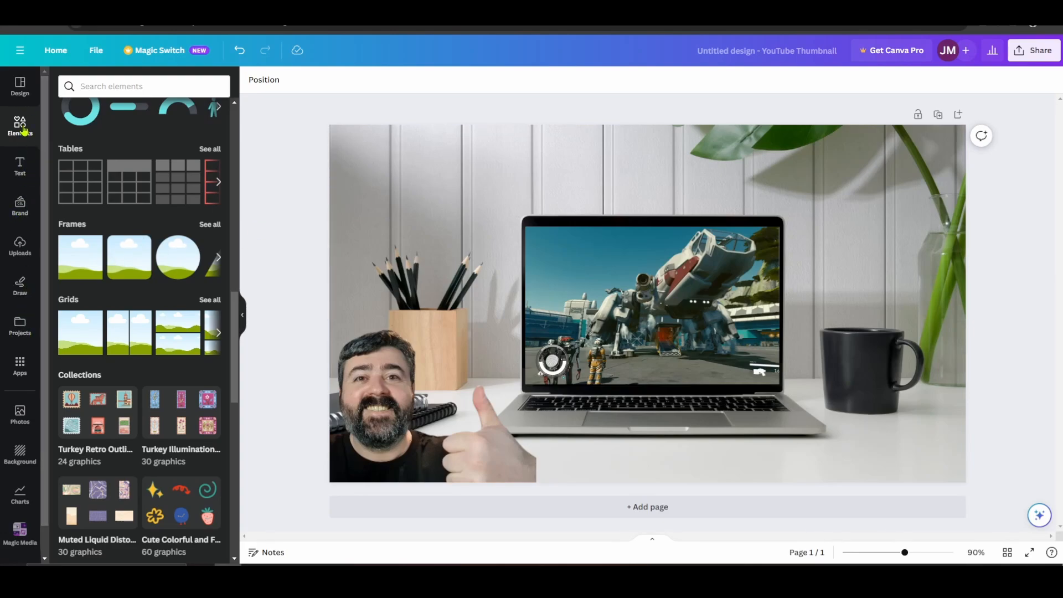
# Add a square from the full shapes collection and place it in the upper-left area of the thumbnail above the pencils.
pyautogui.scroll(10, 67, 221)
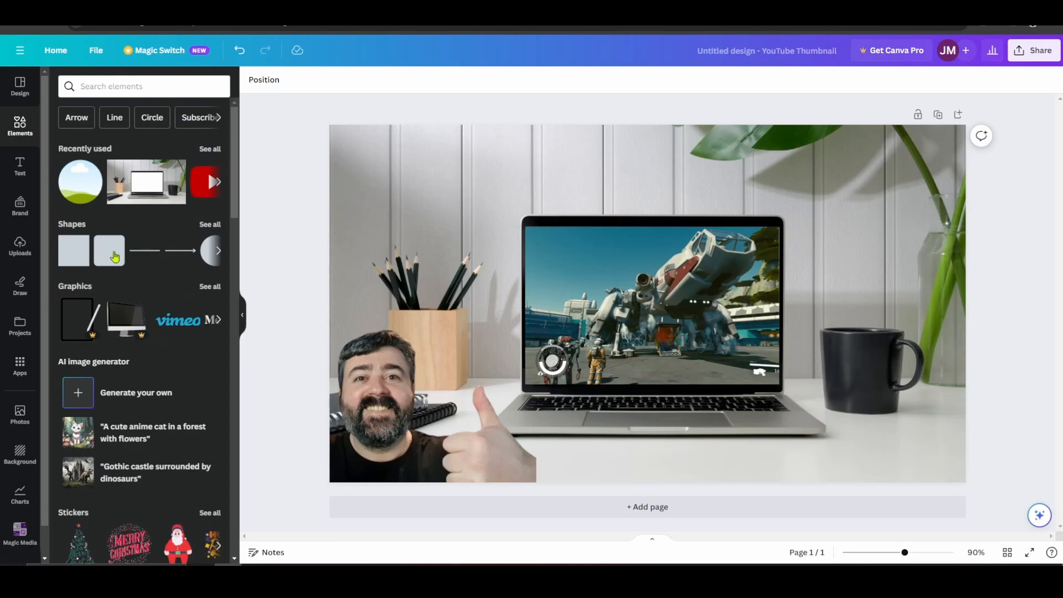
pyautogui.click(79, 245)
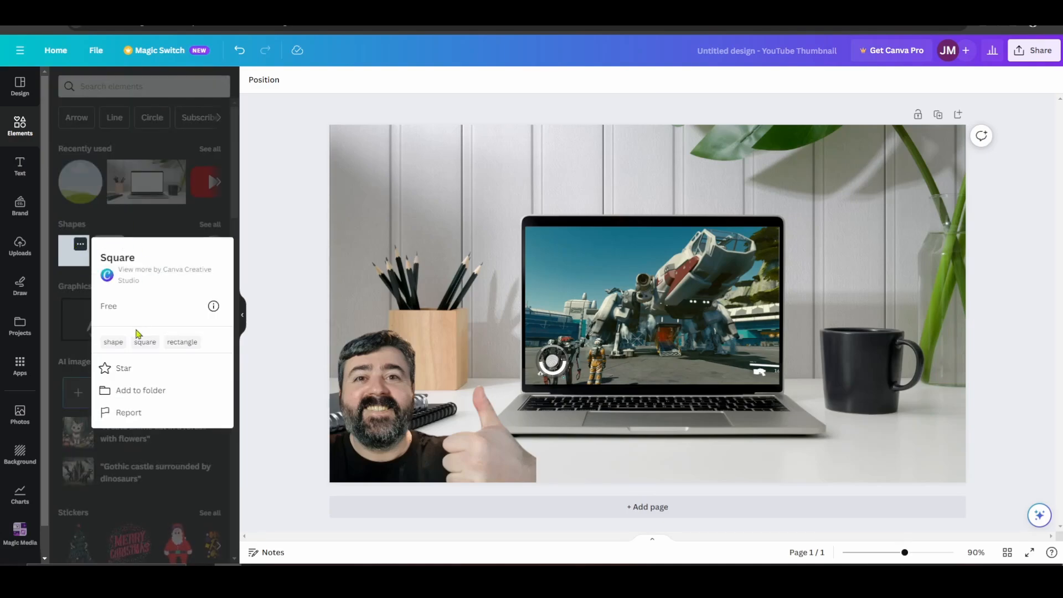
pyautogui.click(131, 218)
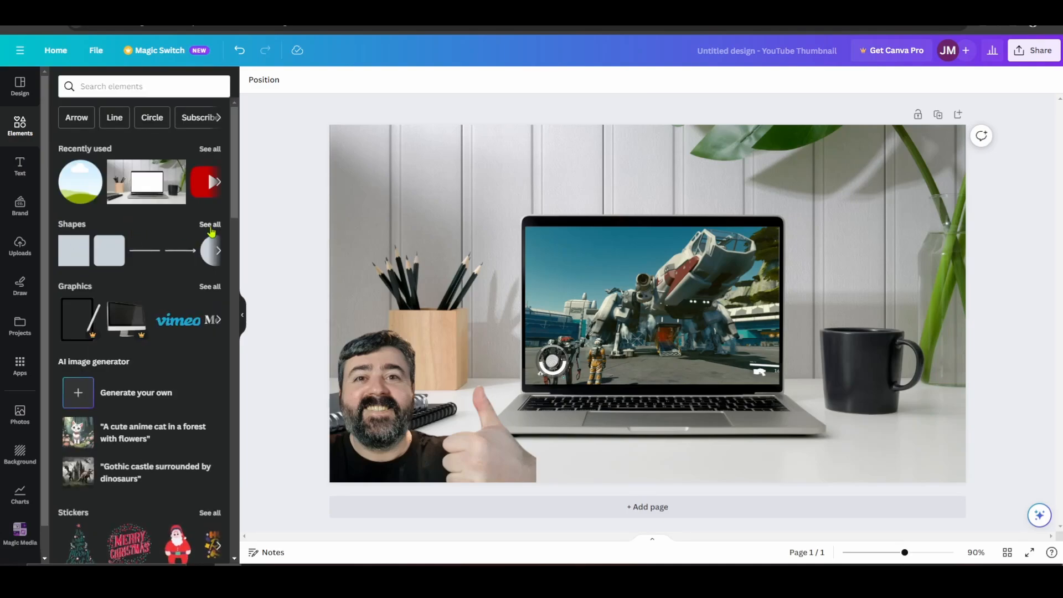
pyautogui.click(210, 227)
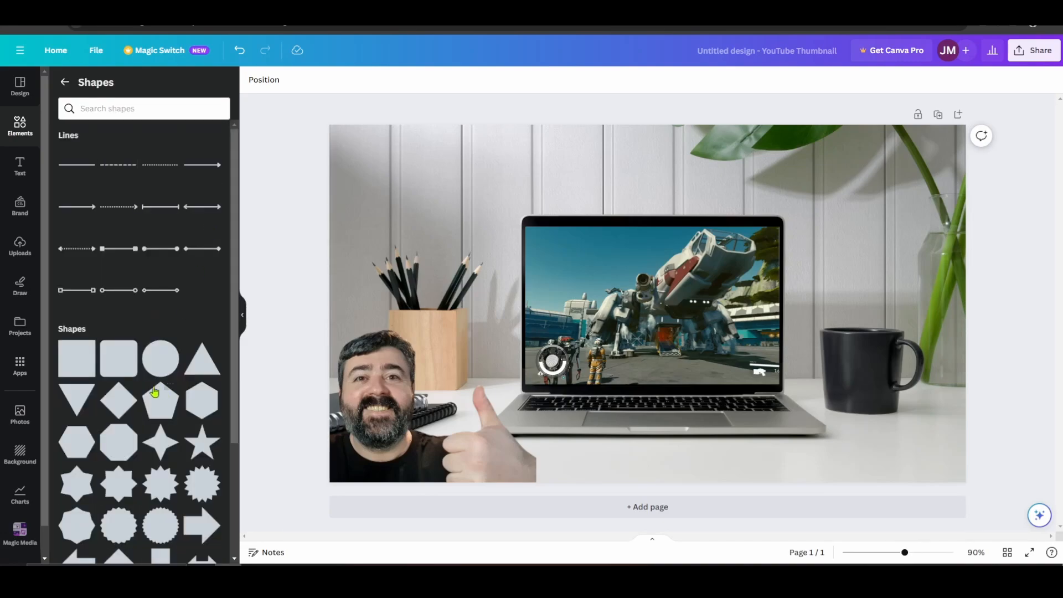
pyautogui.click(76, 358)
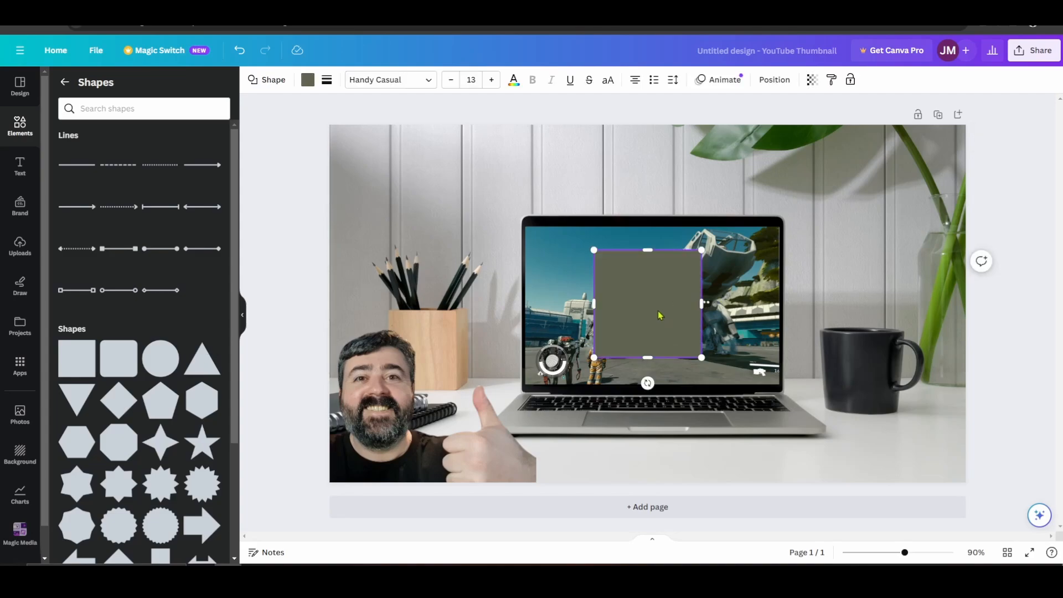
pyautogui.click(652, 249)
pyautogui.moveTo(652, 251)
pyautogui.mouseDown()
pyautogui.moveTo(655, 279)
pyautogui.moveTo(498, 216)
pyautogui.moveTo(413, 202)
pyautogui.moveTo(429, 191)
pyautogui.mouseUp()
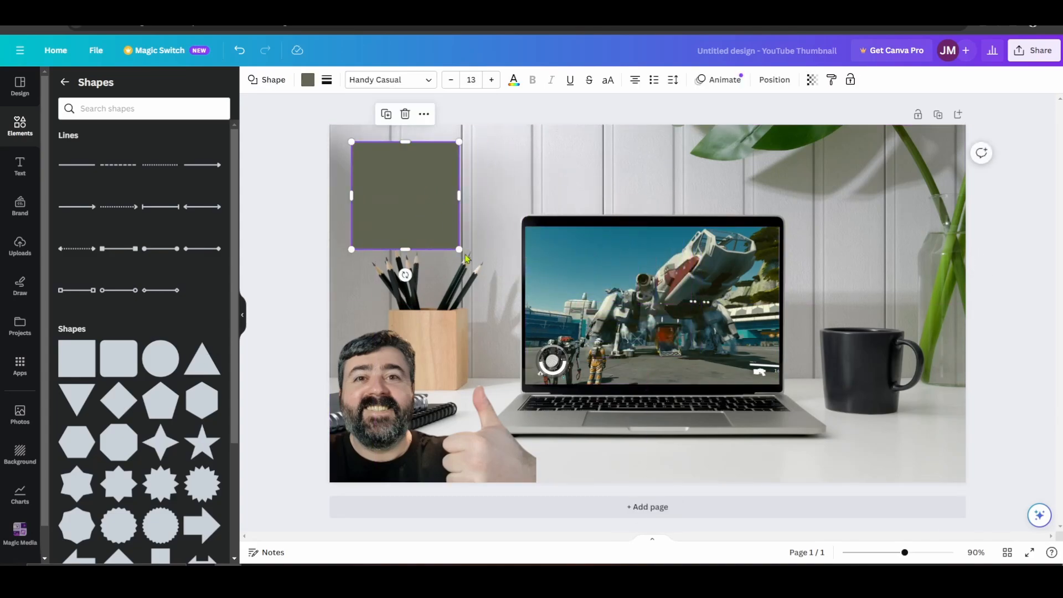
# Rotate and enlarge the square so it covers the canvas's upper-left corner with a diagonal edge, and fill it with red.
pyautogui.moveTo(406, 275); pyautogui.dragTo(459, 254)
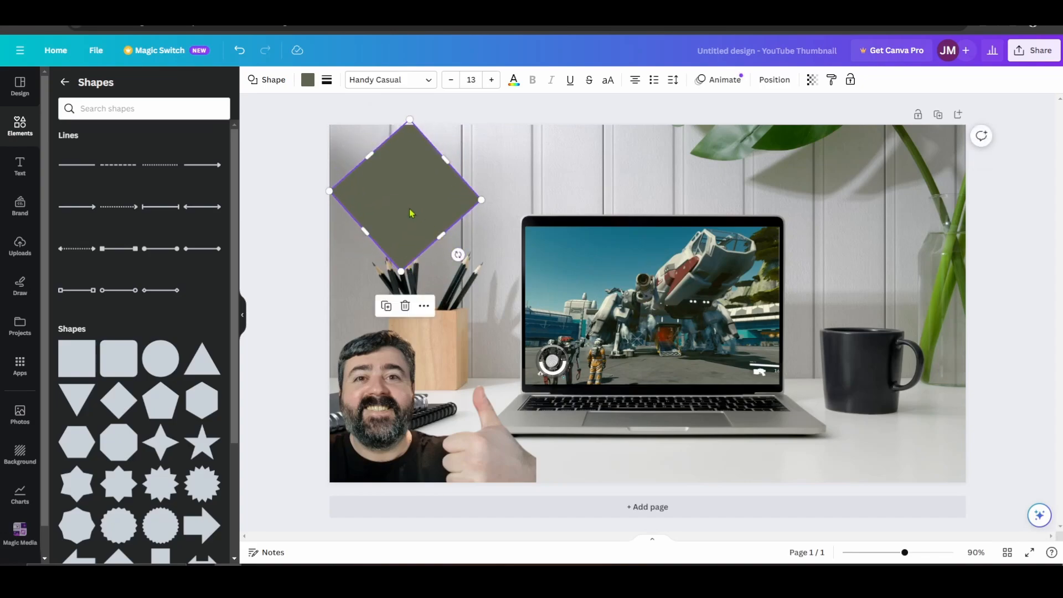
pyautogui.moveTo(410, 213); pyautogui.dragTo(363, 170)
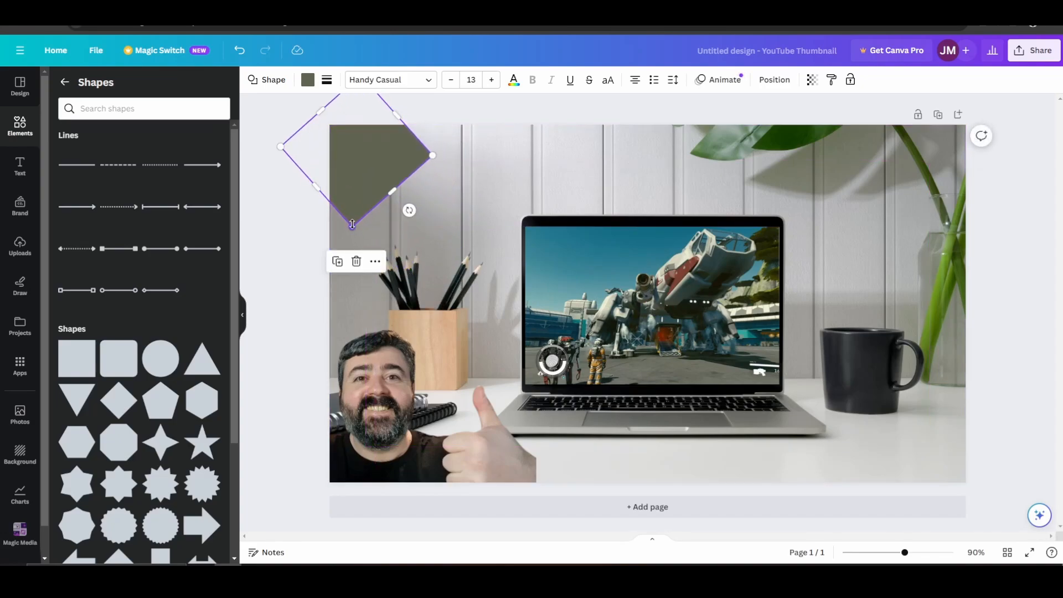
pyautogui.moveTo(352, 224); pyautogui.dragTo(313, 282)
pyautogui.moveTo(441, 166); pyautogui.dragTo(501, 118)
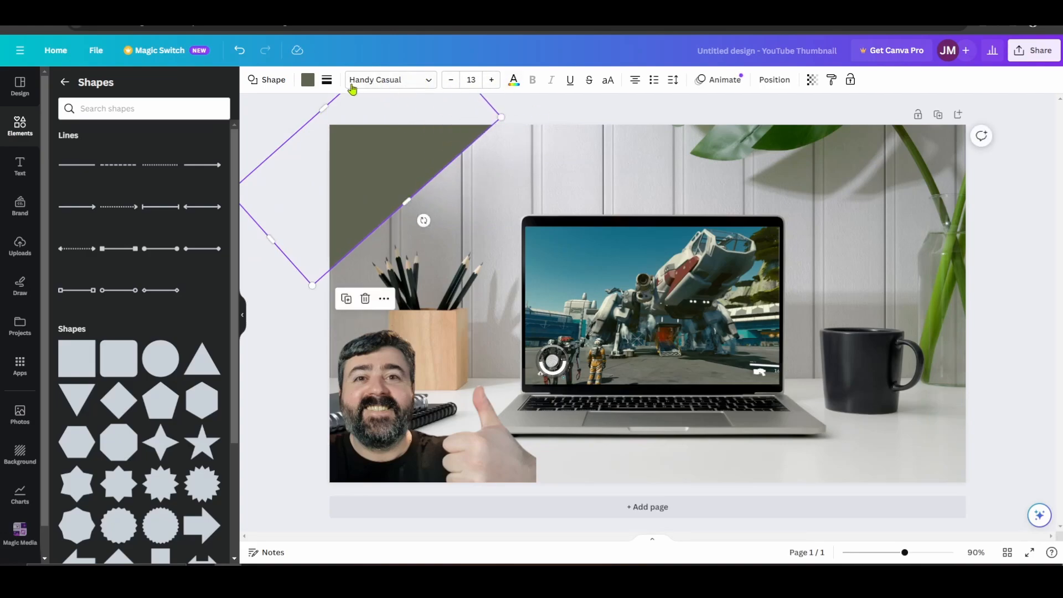
pyautogui.click(308, 79)
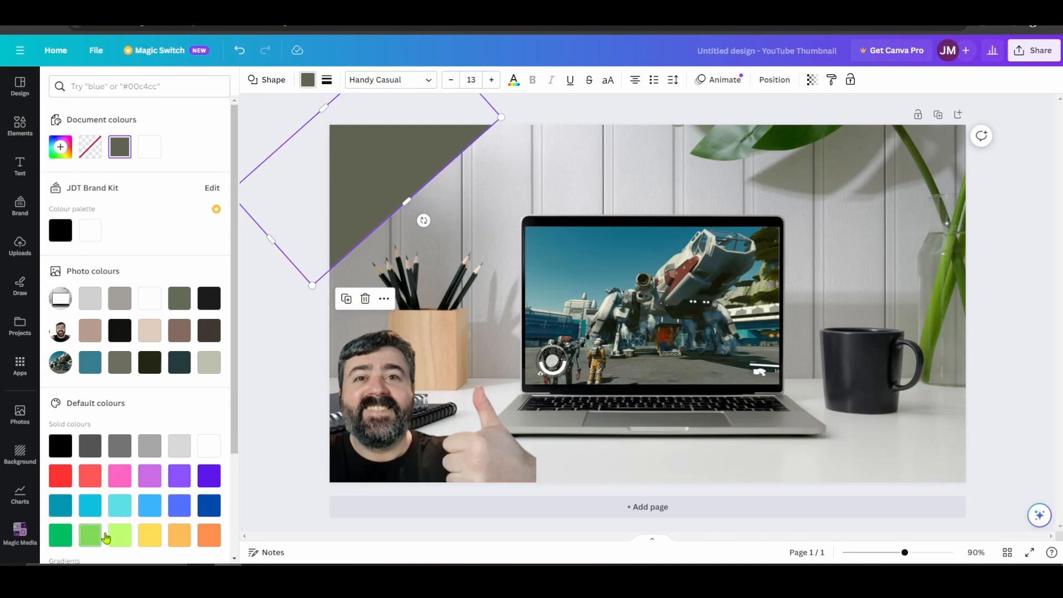
pyautogui.click(64, 477)
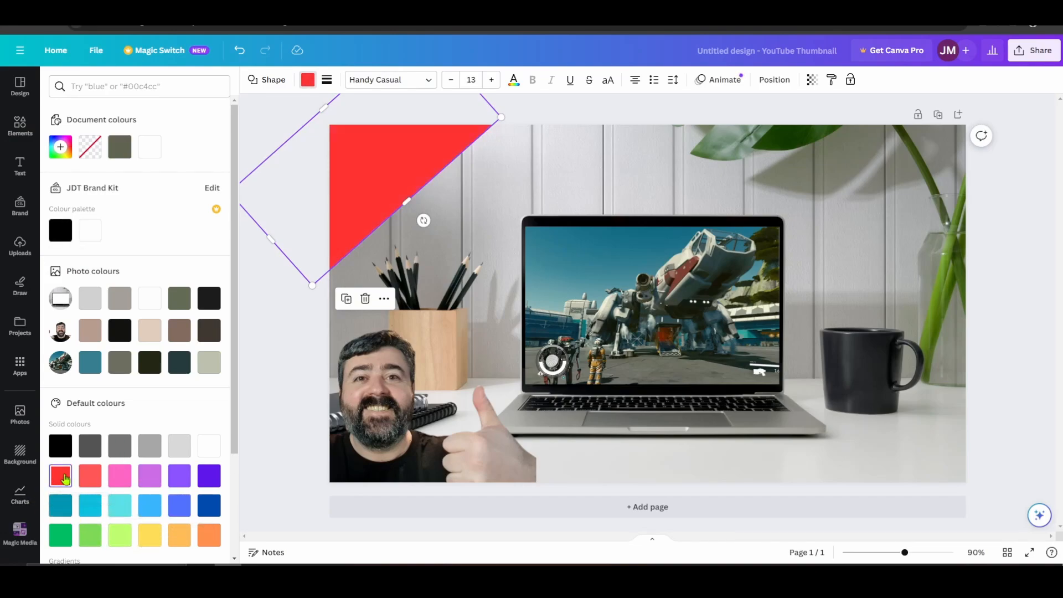
# Change the upper-left corner shape's fill to the custom red #F80000.
pyautogui.click(60, 147)
pyautogui.moveTo(184, 206); pyautogui.dragTo(218, 204)
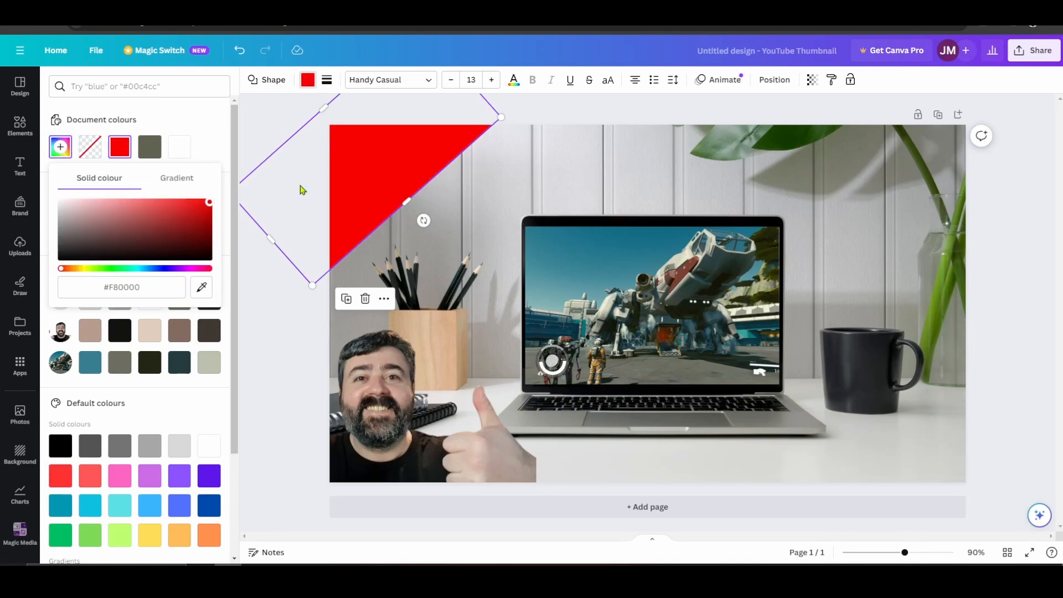
pyautogui.click(295, 319)
pyautogui.click(375, 160)
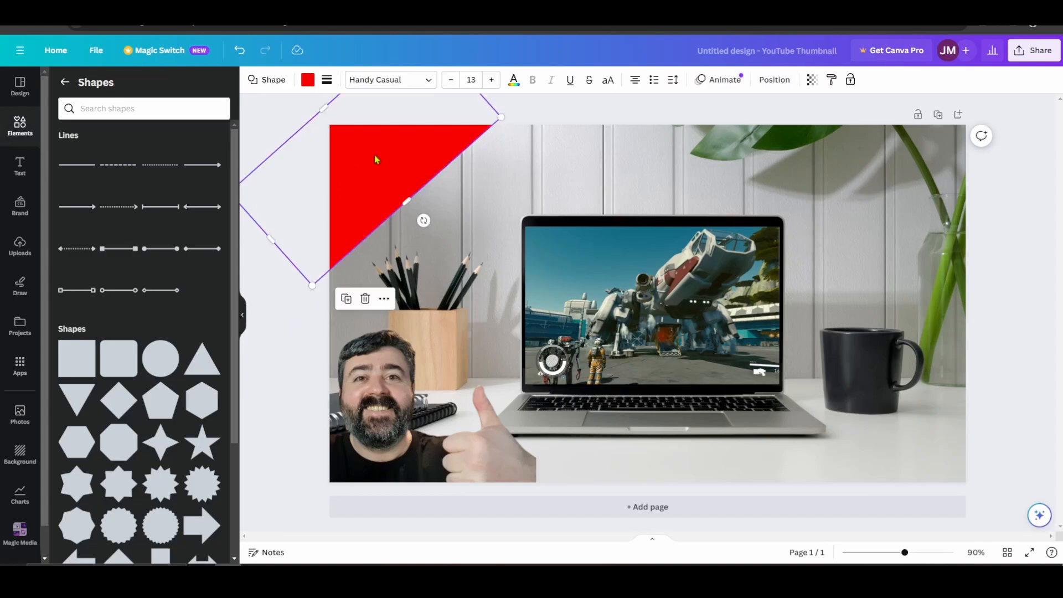
# Shift the red corner shape slightly upward and place a copy of it over the thumbnail's lower-right corner.
pyautogui.moveTo(370, 158)
pyautogui.mouseDown()
pyautogui.moveTo(812, 408)
pyautogui.moveTo(367, 145)
pyautogui.mouseUp()
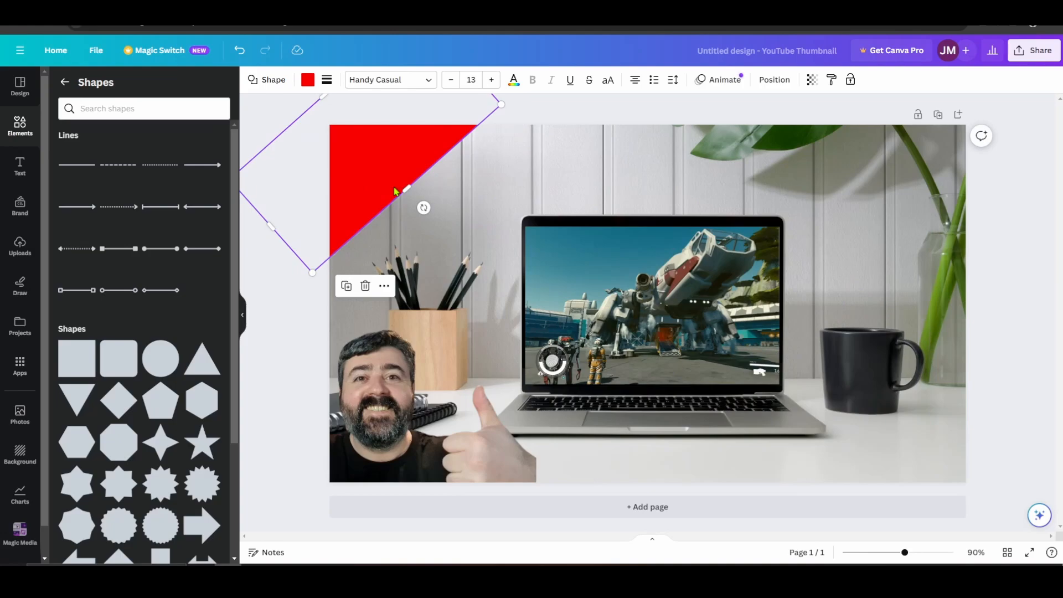
pyautogui.moveTo(397, 191); pyautogui.dragTo(963, 510)
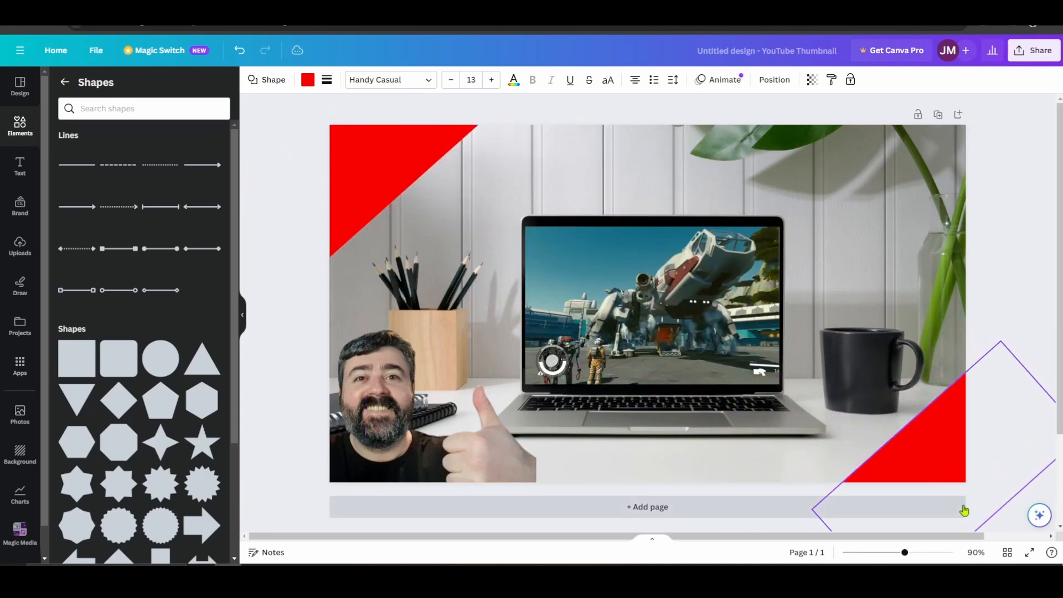
pyautogui.click(1015, 213)
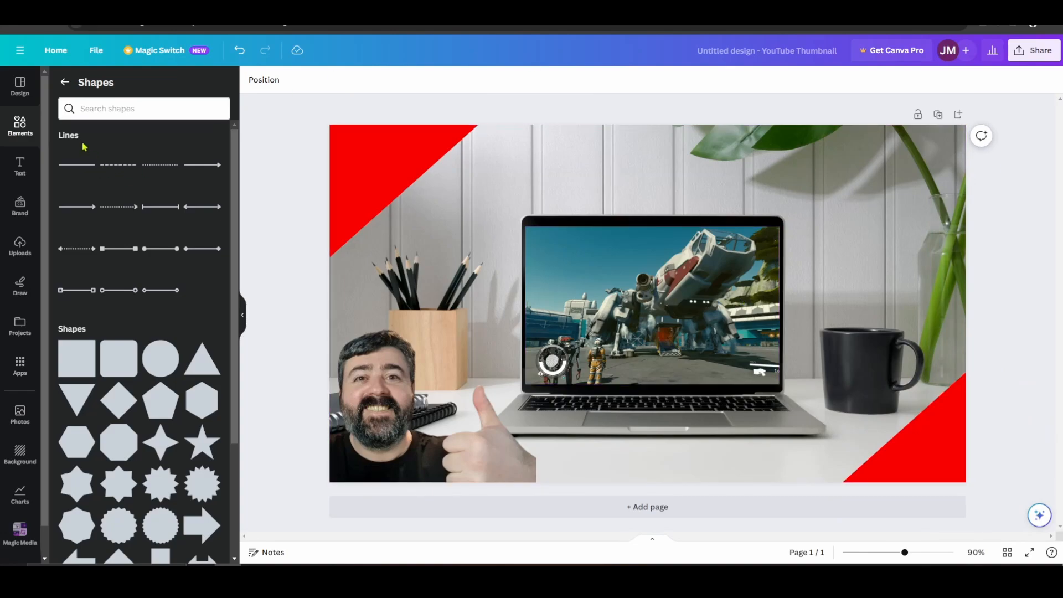
# Add a square at the top of the thumbnail and stretch it into a wide red banner from the left corner shape past the right edge.
pyautogui.click(81, 354)
pyautogui.moveTo(648, 303); pyautogui.dragTo(653, 190)
pyautogui.moveTo(587, 178); pyautogui.dragTo(472, 177)
pyautogui.moveTo(701, 179); pyautogui.dragTo(969, 159)
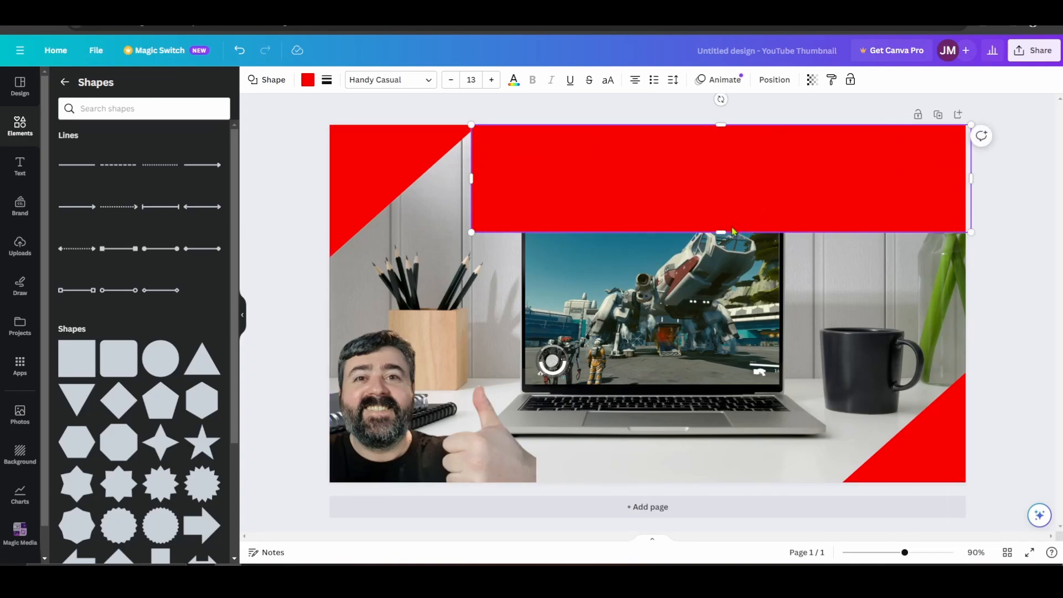
pyautogui.moveTo(720, 231); pyautogui.dragTo(720, 218)
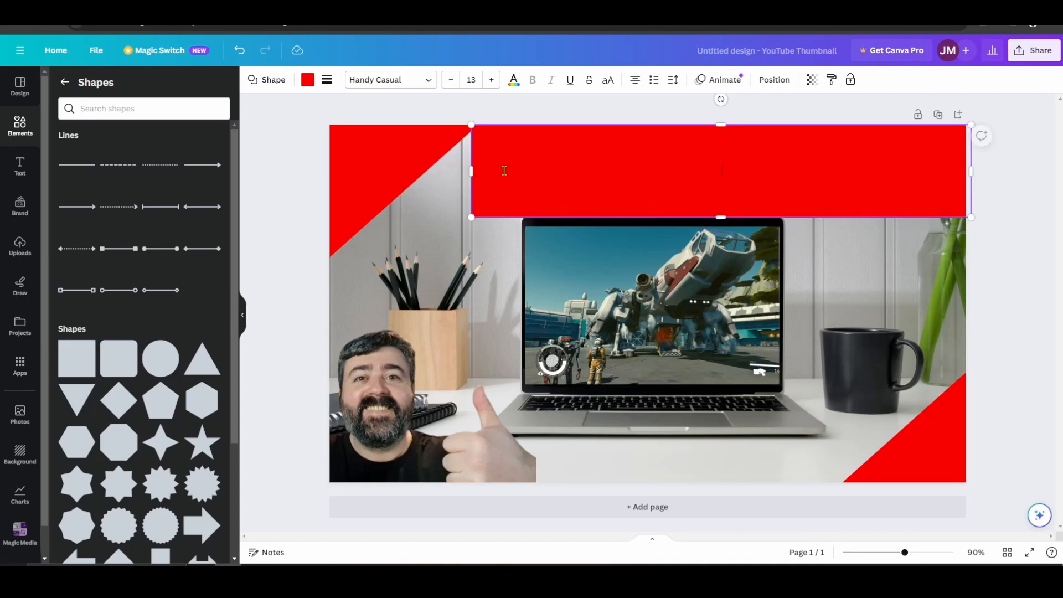
pyautogui.moveTo(471, 173); pyautogui.dragTo(350, 166)
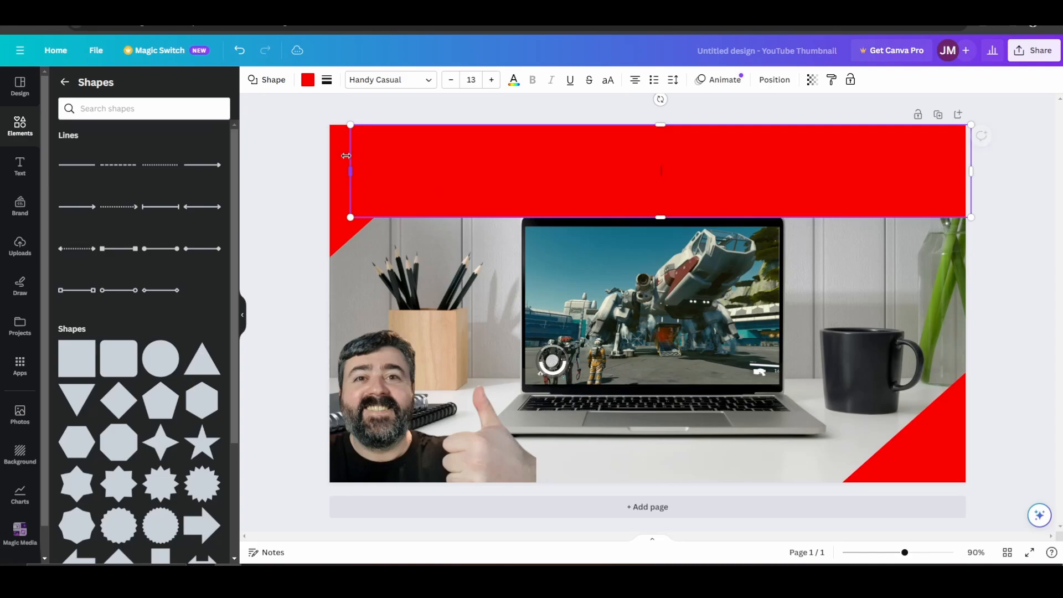
pyautogui.click(415, 108)
# Add a heading text box to the thumbnail.
pyautogui.click(20, 165)
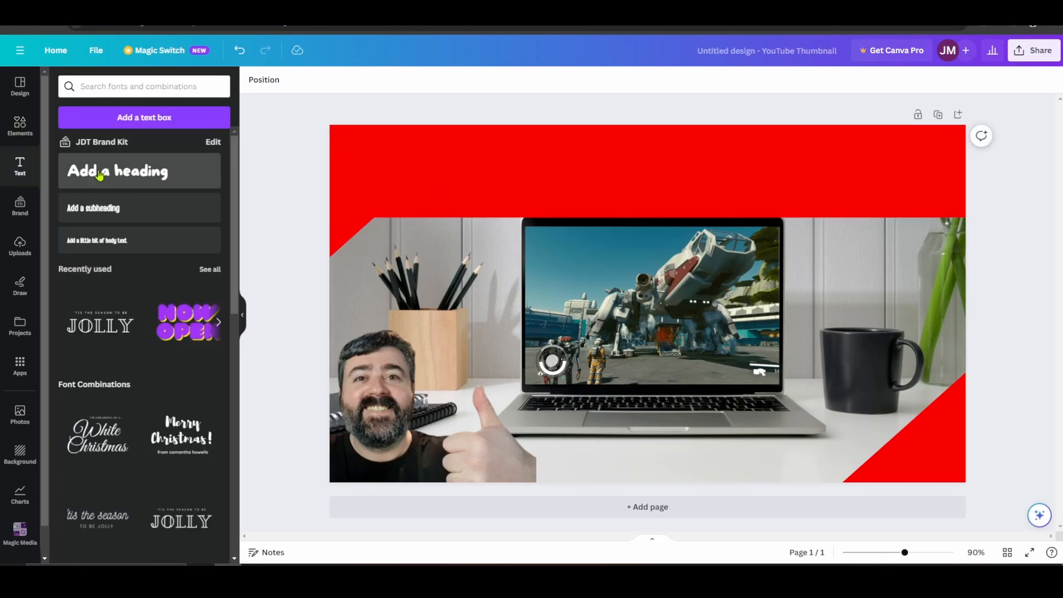
pyautogui.click(99, 175)
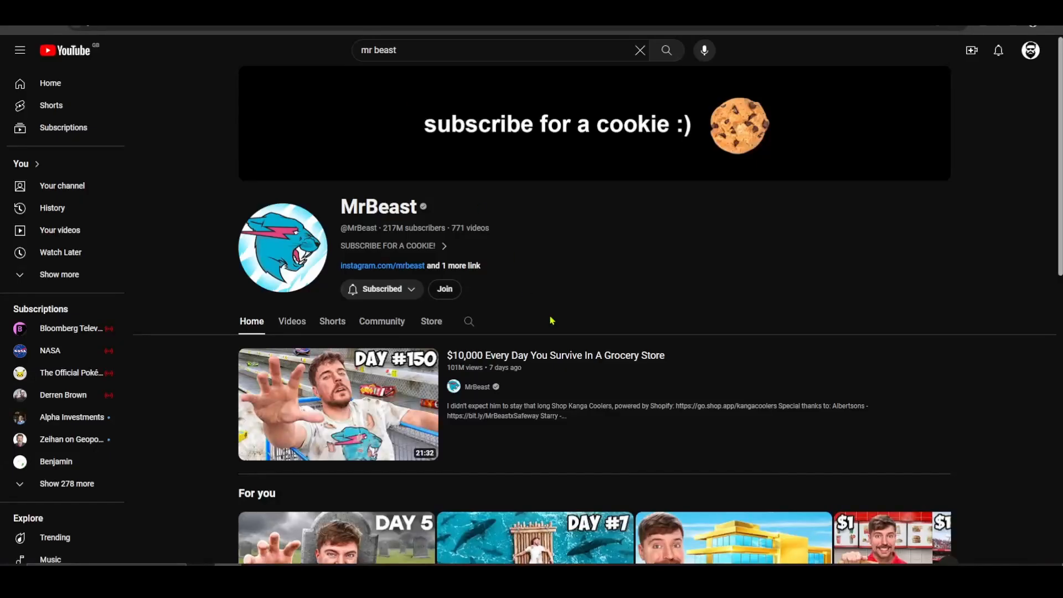
# Switch to YouTube and examine the thumbnails on the MrBeast channel and in the results for "record your screen for youtube".
pyautogui.scroll(-5, 551, 320)
pyautogui.scroll(5, 598, 368)
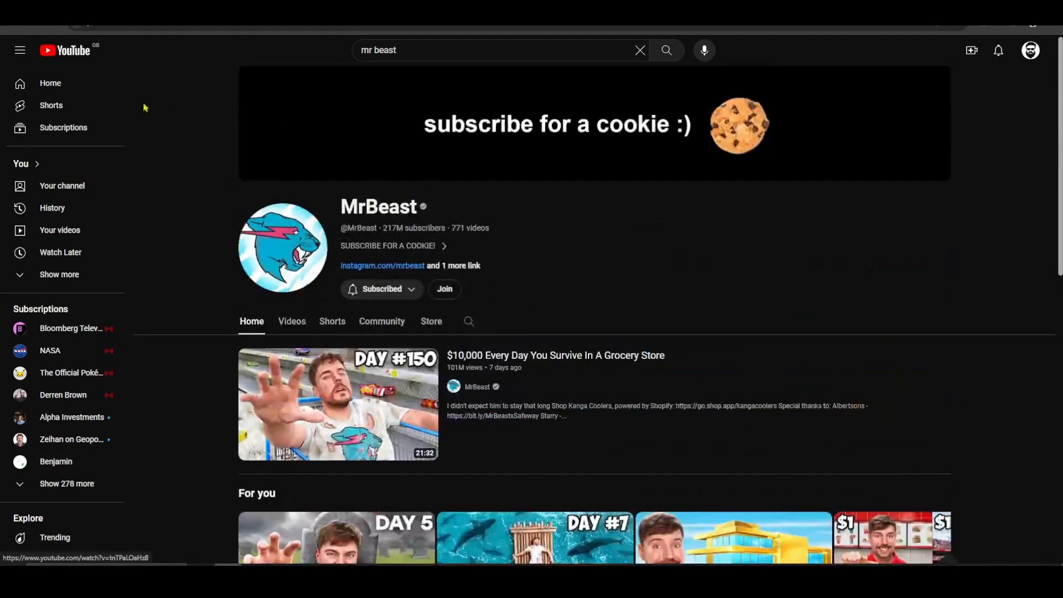
pyautogui.click(15, 27)
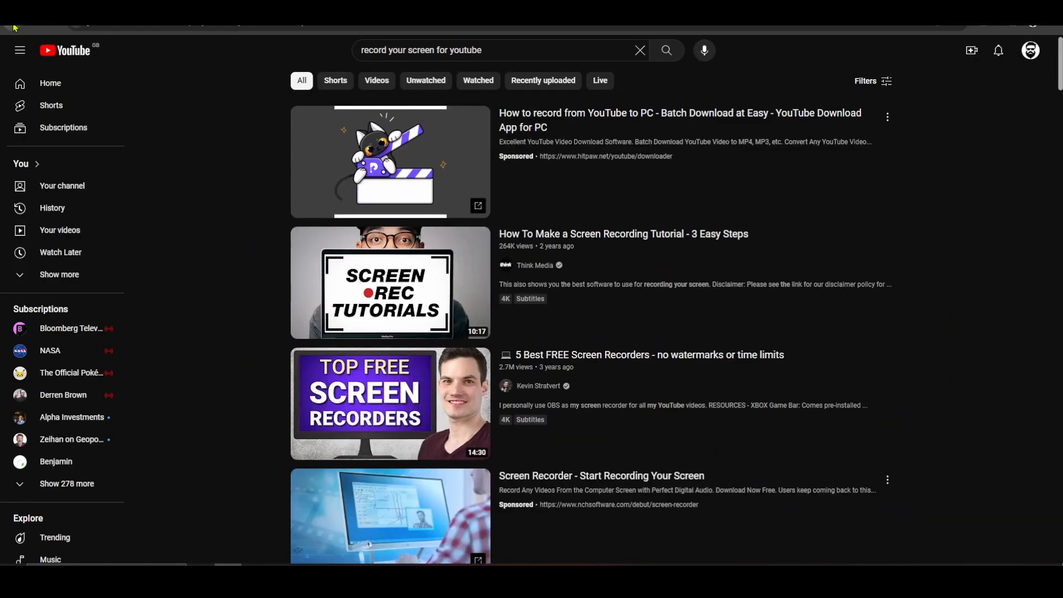
pyautogui.scroll(-2, 950, 250)
pyautogui.scroll(-2, 950, 251)
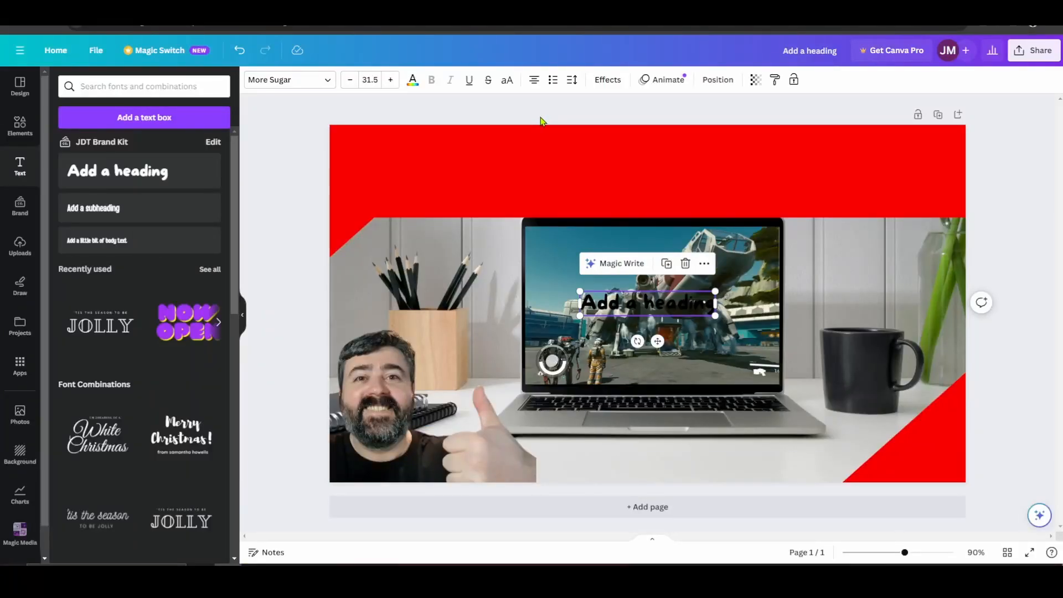
# Return to the Canva design and create two separate heading texts reading "RECORD" and "YOUR SCREEN".
pyautogui.tripleClick(588, 307)
pyautogui.write('RECORD YOUR')
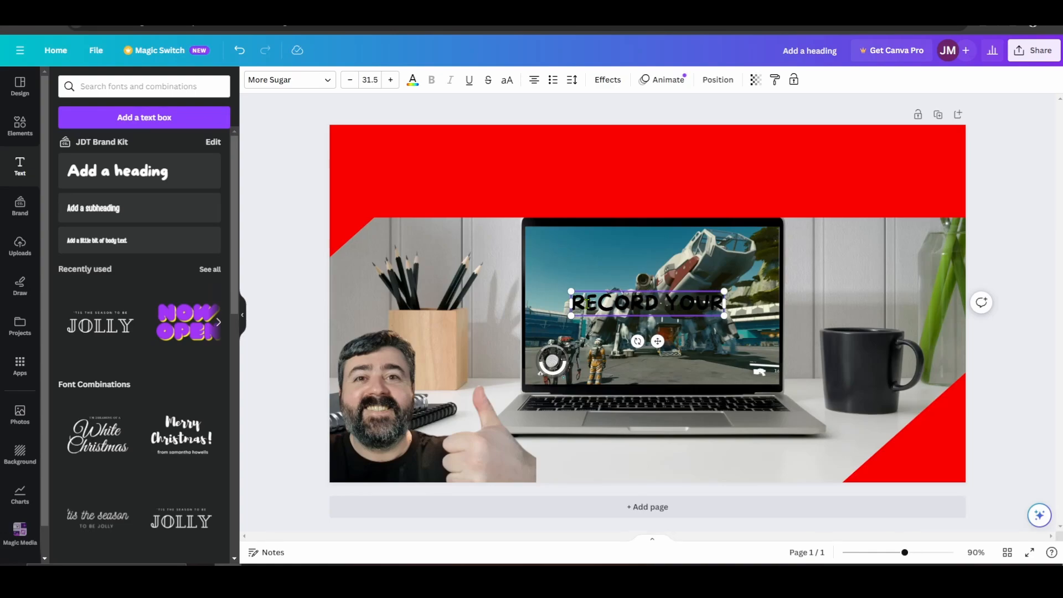
pyautogui.write('SCREEN')
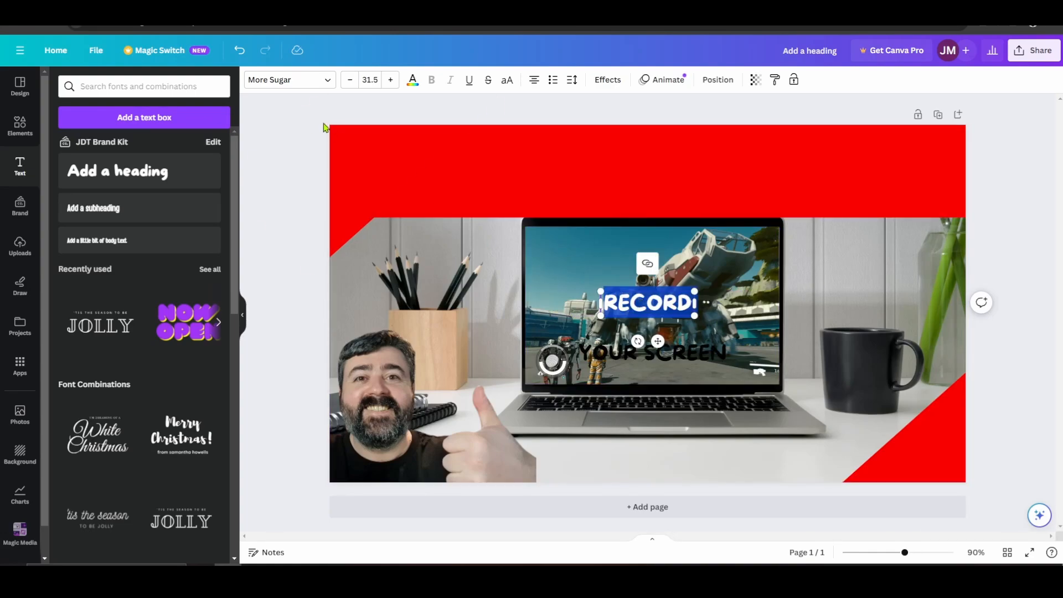
# Set the font of the "RECORD" text to Bobby Jones Condensed.
pyautogui.click(298, 83)
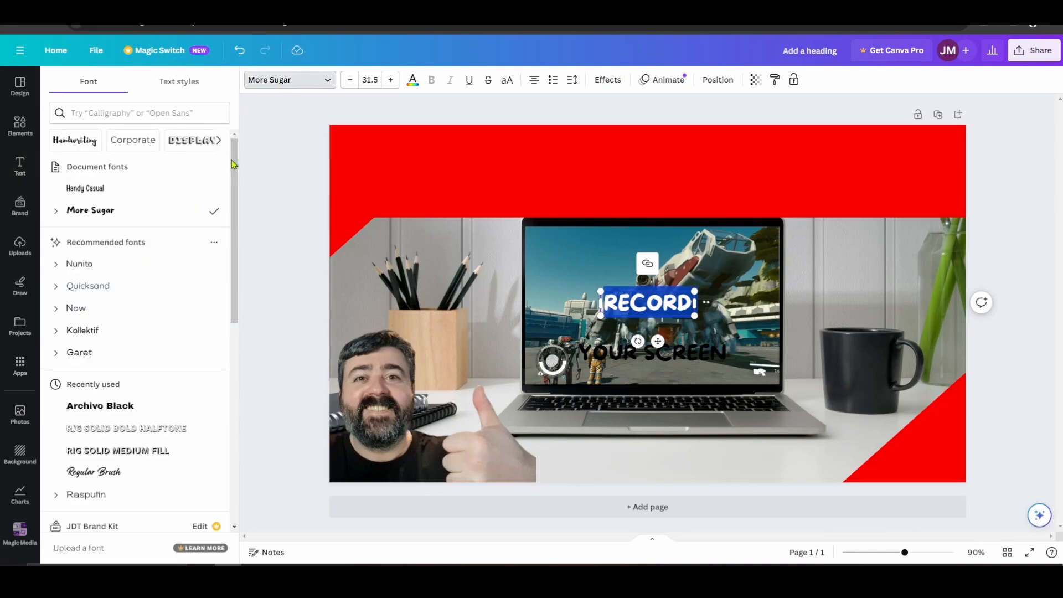
pyautogui.scroll(-20, 161, 288)
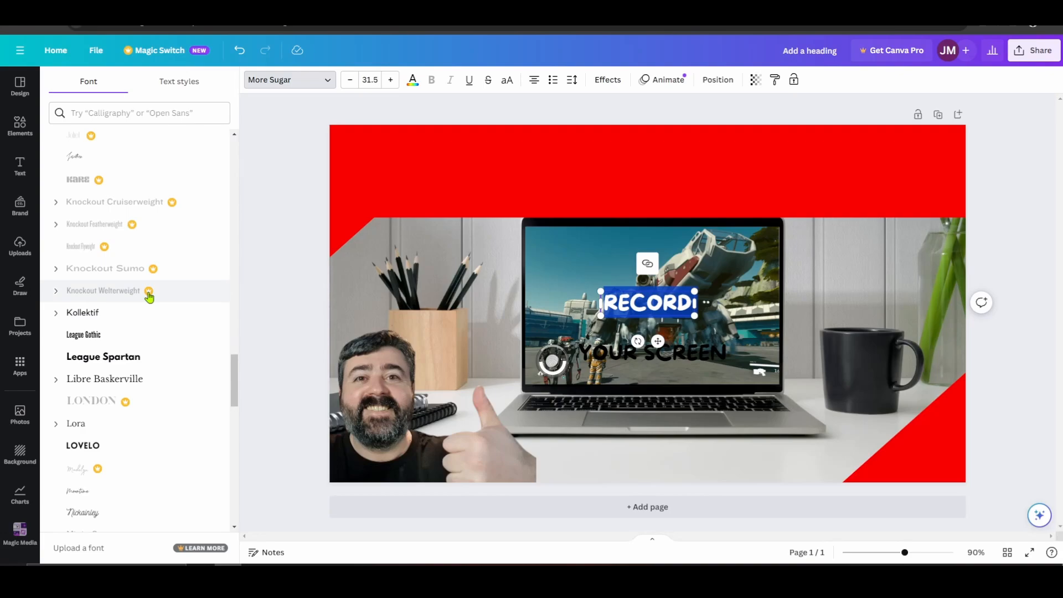
pyautogui.scroll(-15, 150, 297)
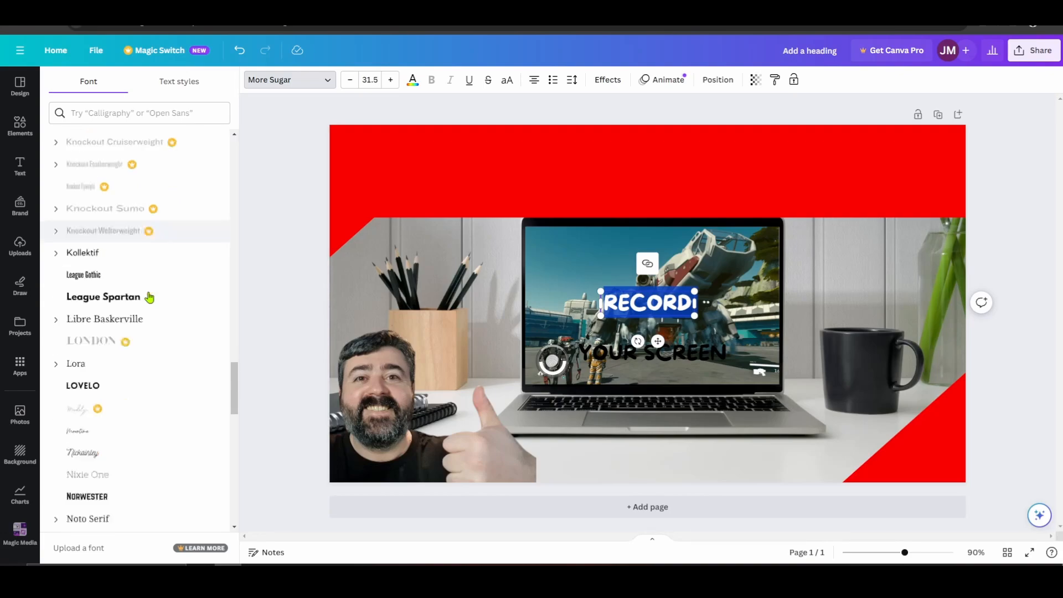
pyautogui.scroll(-15, 151, 299)
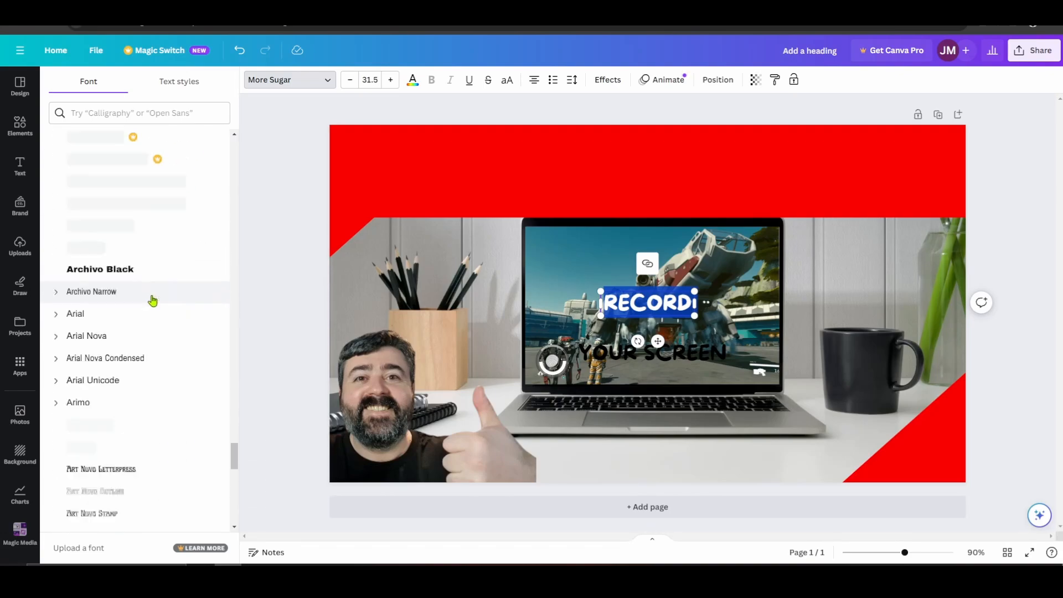
pyautogui.scroll(-10, 154, 299)
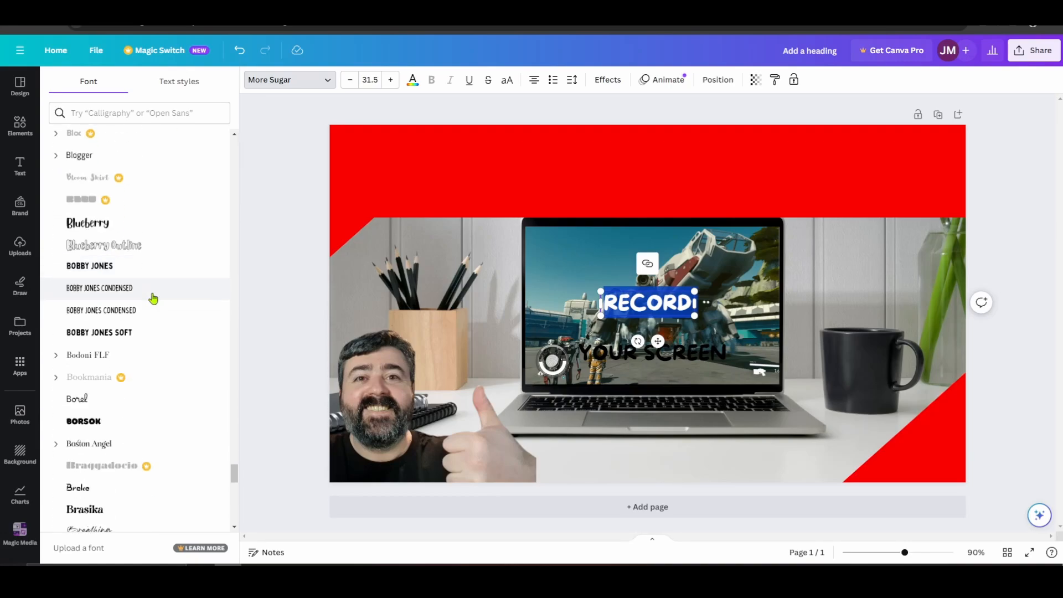
pyautogui.scroll(-2, 154, 299)
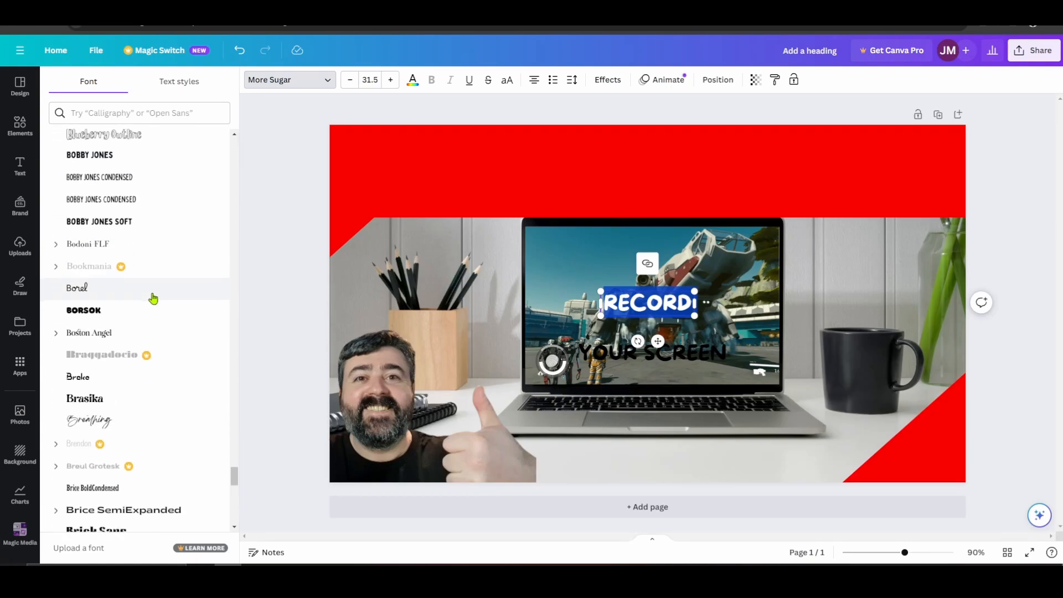
pyautogui.click(106, 182)
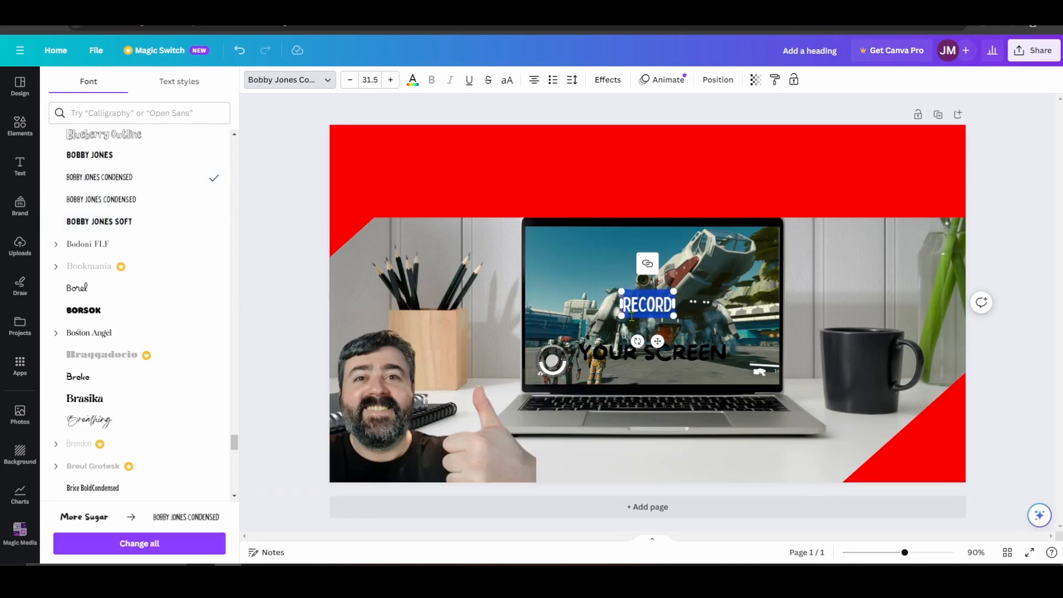
# Enlarge the "RECORD" text to size 111 and move it onto the left half of the red banner.
pyautogui.moveTo(619, 291); pyautogui.dragTo(489, 228)
pyautogui.click(597, 293)
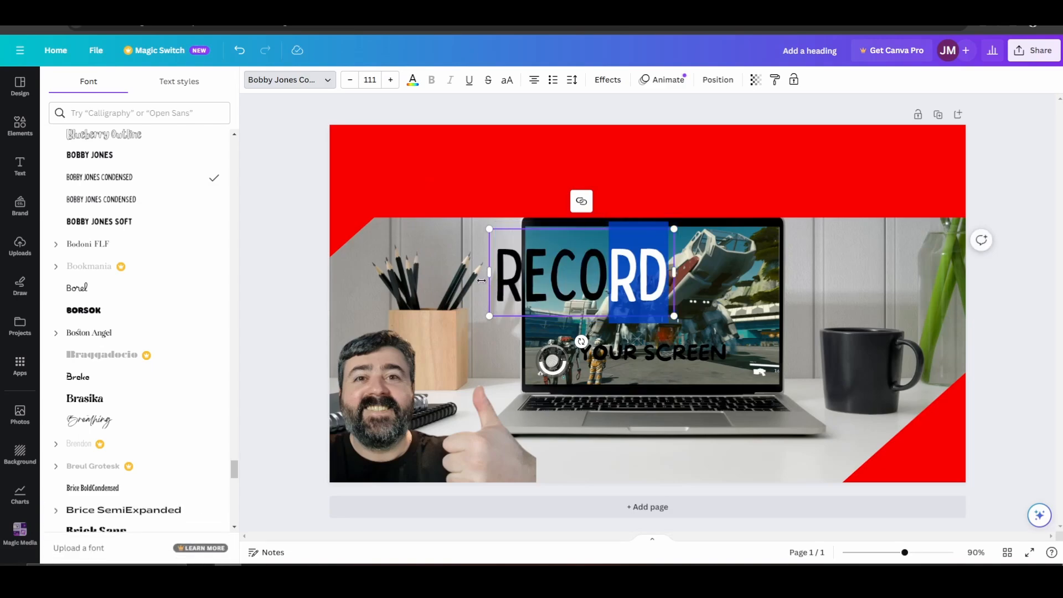
pyautogui.click(486, 246)
pyautogui.click(501, 275)
pyautogui.moveTo(501, 276); pyautogui.dragTo(455, 169)
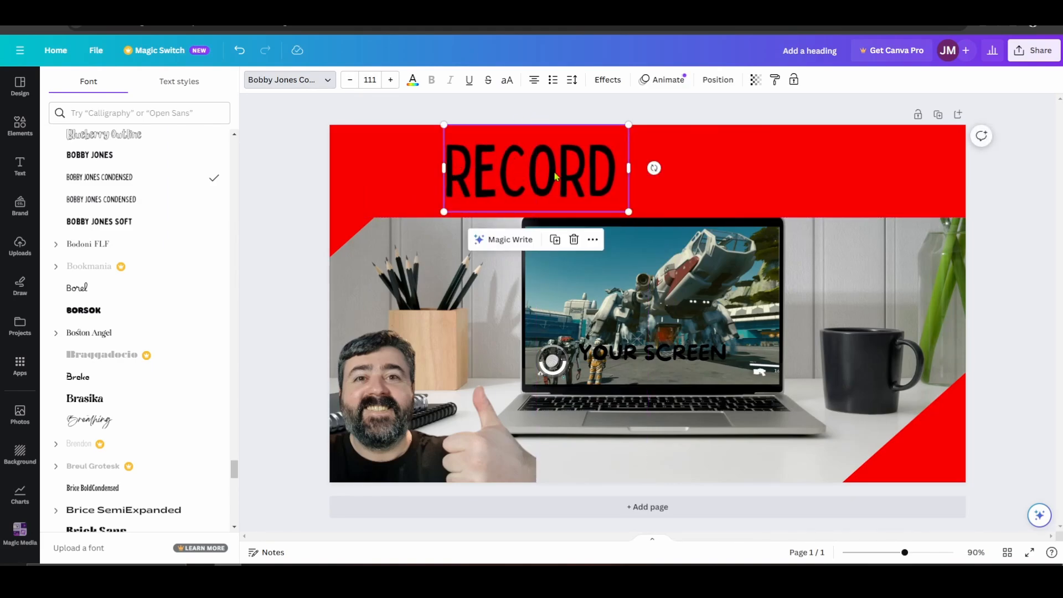
# Set the transparency of the red top banner to 59.
pyautogui.click(770, 190)
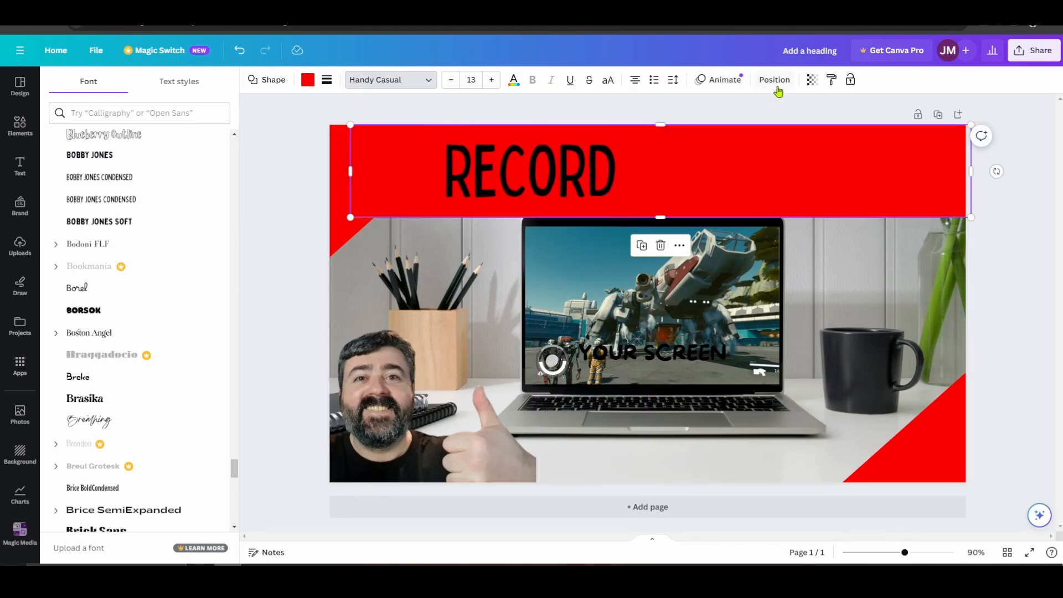
pyautogui.click(811, 80)
pyautogui.moveTo(812, 124); pyautogui.dragTo(770, 130)
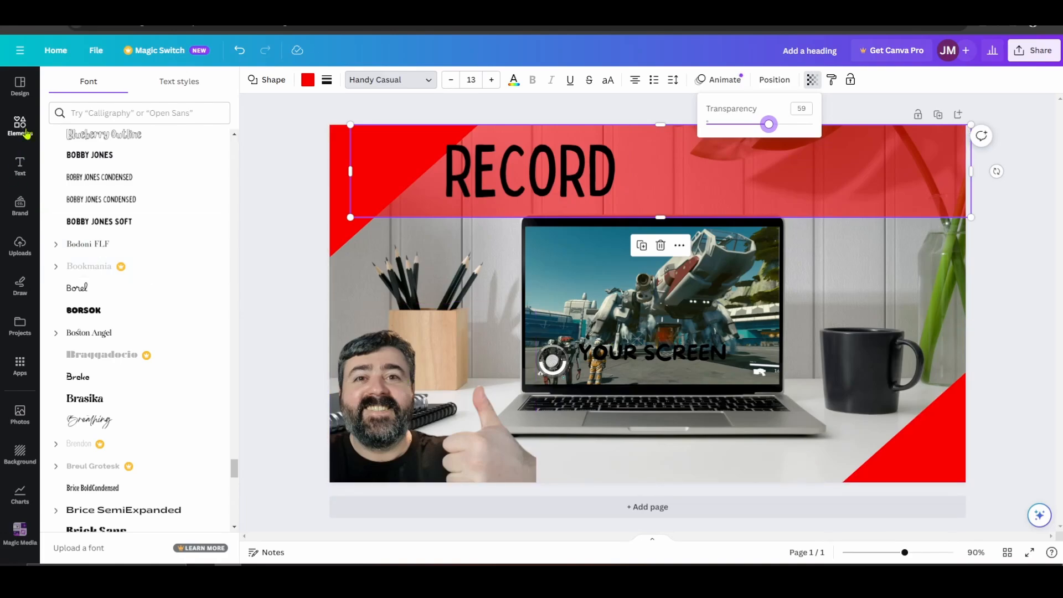
# Search the backgrounds for "city", apply the night city image, and delete the laptop photo covering it.
pyautogui.click(799, 442)
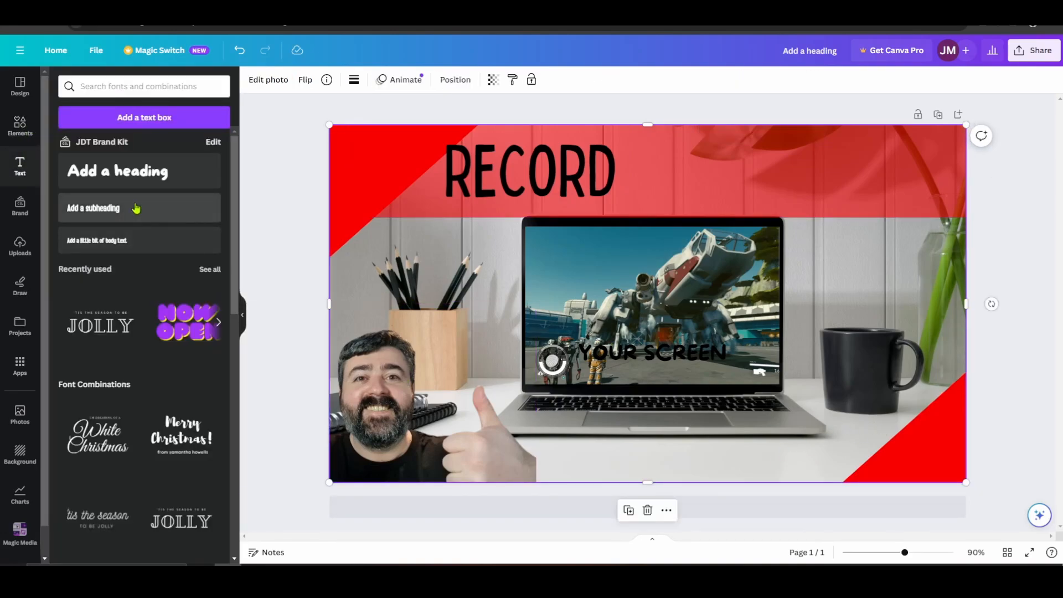
pyautogui.click(20, 454)
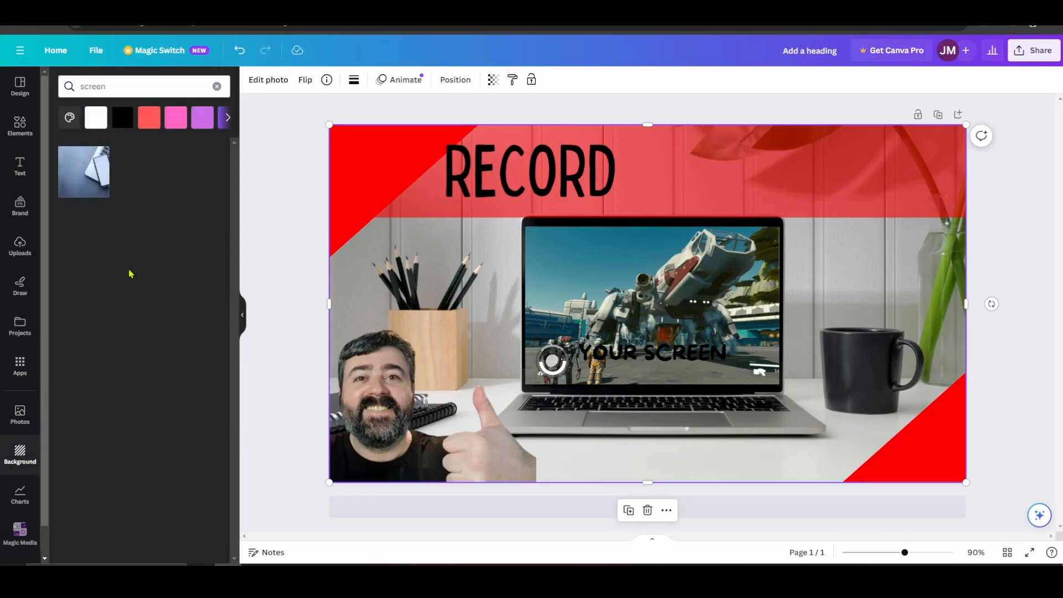
pyautogui.click(68, 87)
pyautogui.write('city')
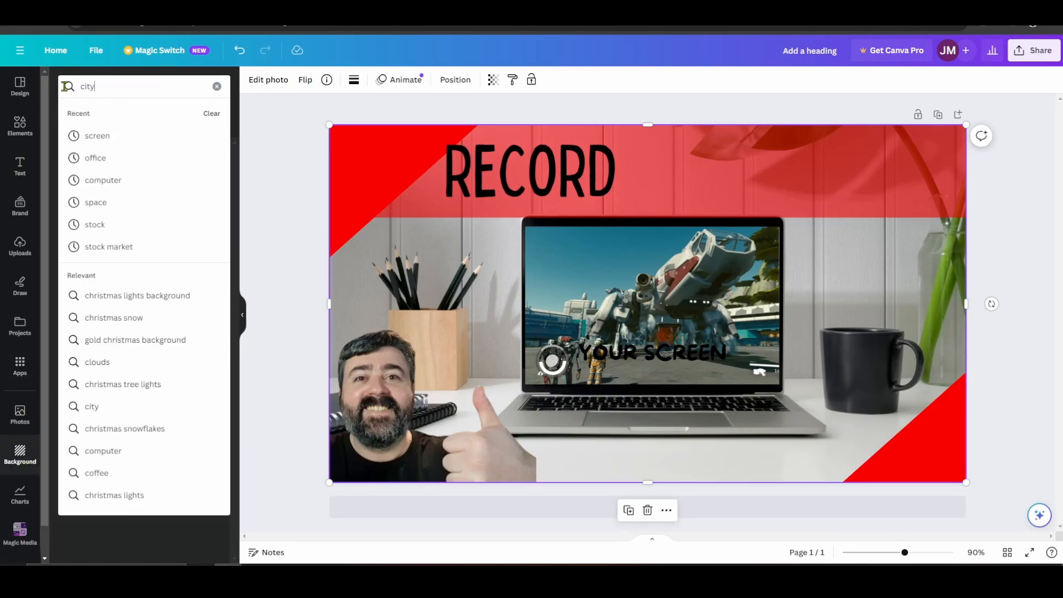
pyautogui.press('Return')
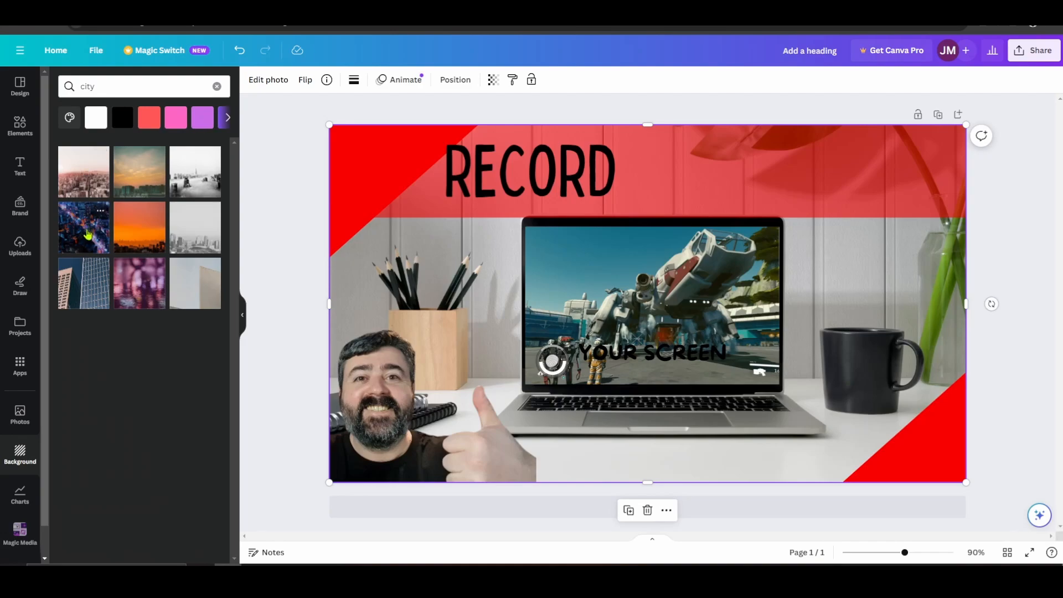
pyautogui.click(87, 234)
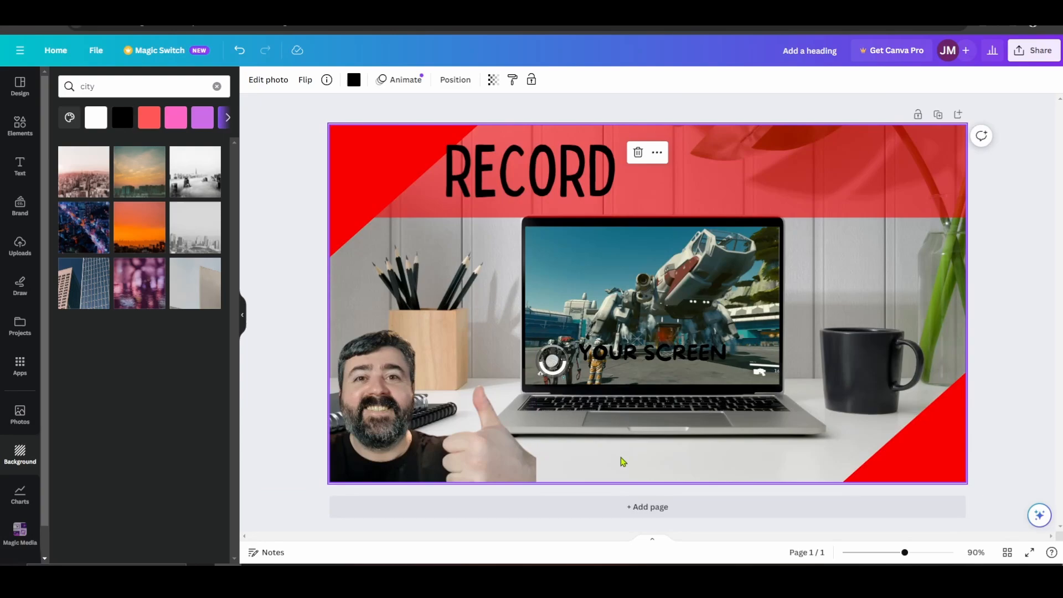
pyautogui.click(663, 469)
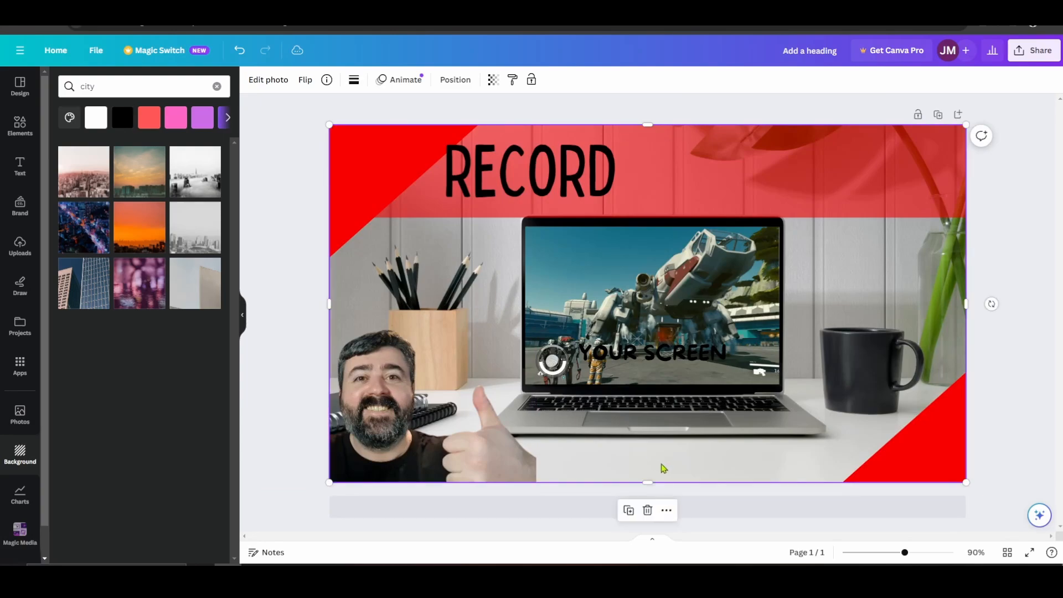
pyautogui.press('Delete')
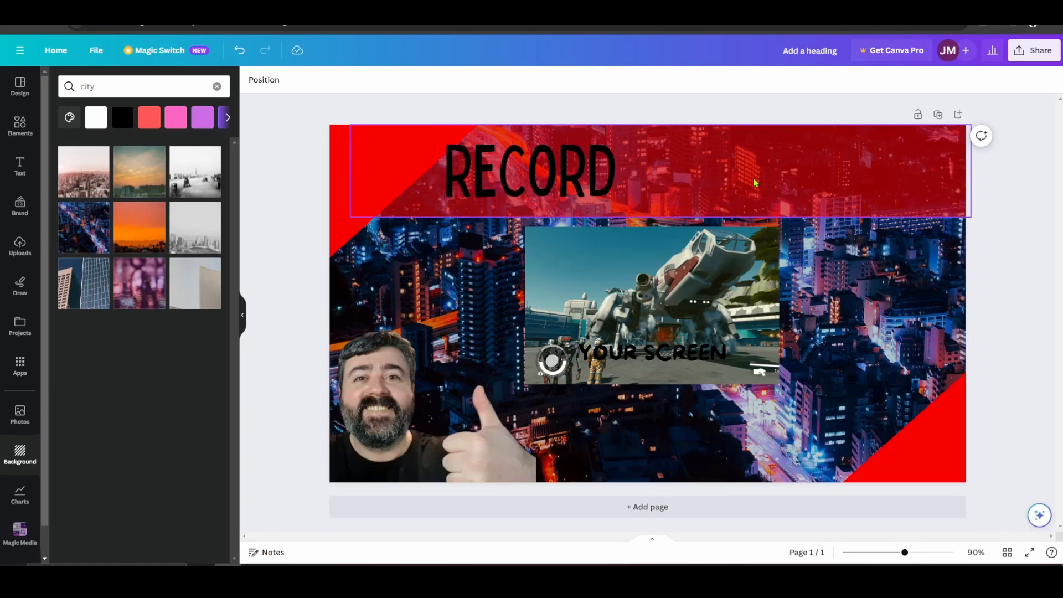
# Shift the red banner to the canvas's right edge, and undo both that move and the laptop photo's deletion.
pyautogui.moveTo(754, 183)
pyautogui.mouseDown()
pyautogui.moveTo(743, 479)
pyautogui.moveTo(737, 181)
pyautogui.moveTo(747, 178)
pyautogui.mouseUp()
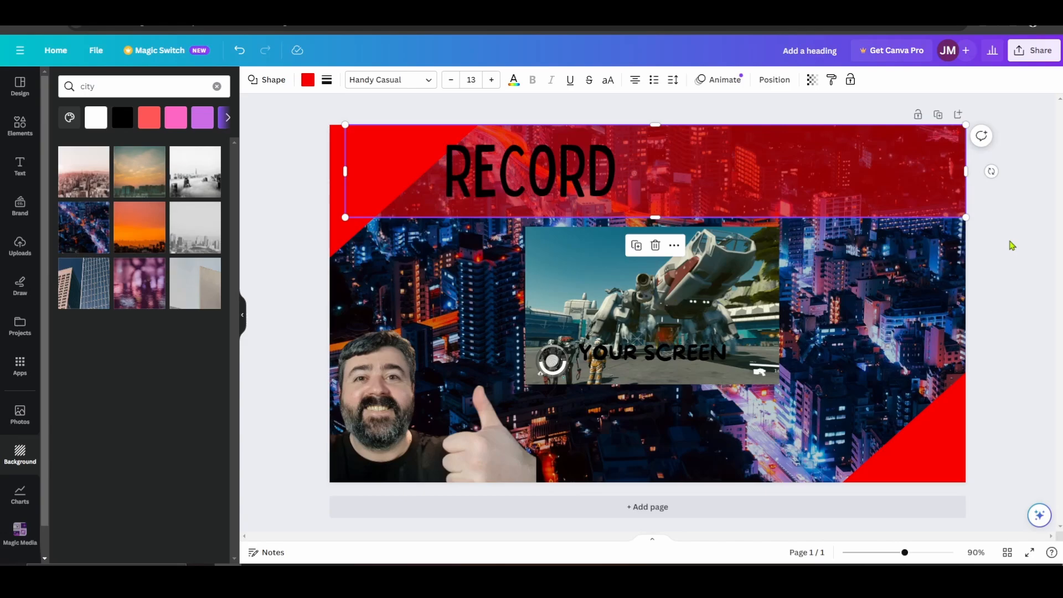
pyautogui.hotkey('ctrl', 'z')
pyautogui.hotkey('ctrl', 'z')
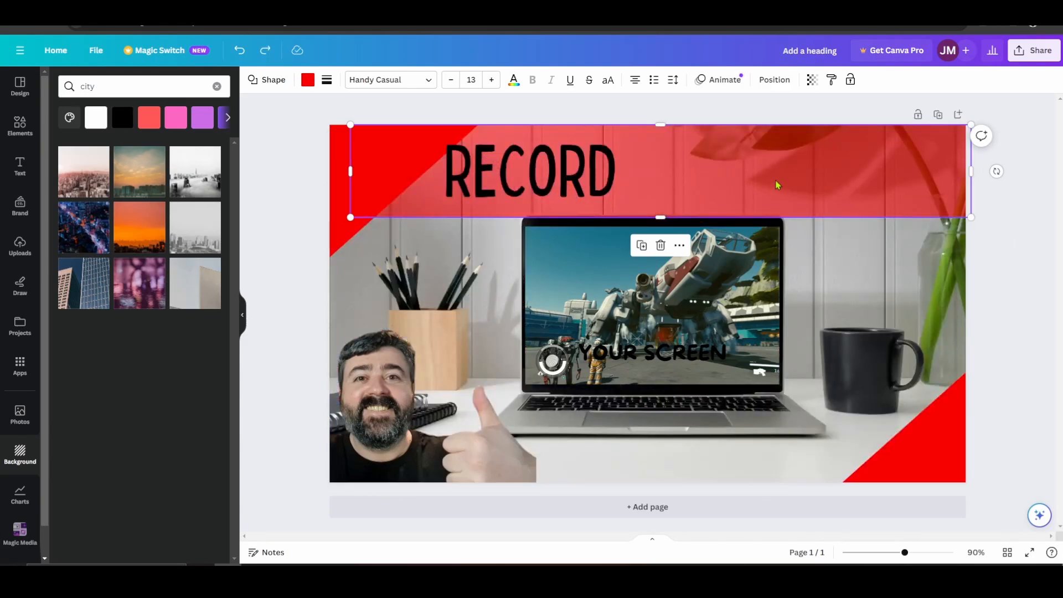
# Remove the translucent red banner and both red corner shapes, and shift the "RECORD" text slightly toward the canvas centre.
pyautogui.hotkey('ctrl', 'z')
pyautogui.moveTo(492, 171); pyautogui.dragTo(518, 163)
pyautogui.click(383, 165)
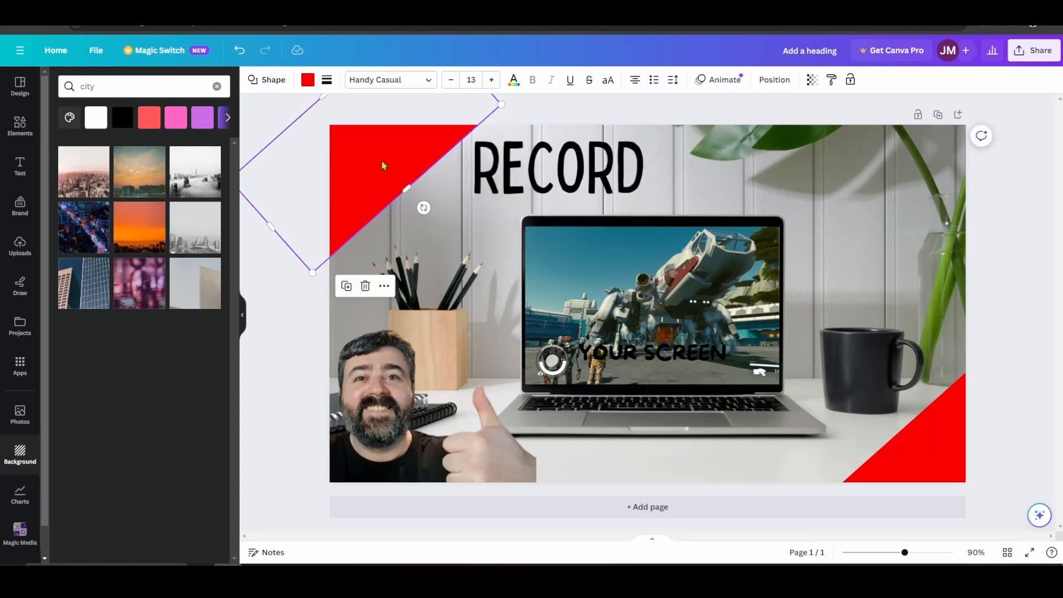
pyautogui.press('Delete')
pyautogui.click(922, 470)
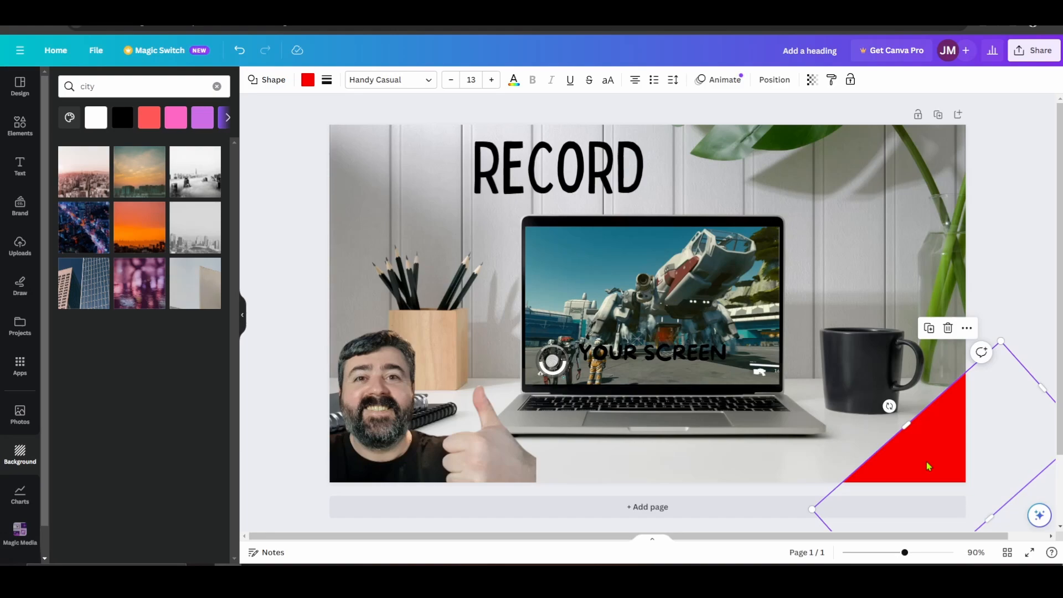
pyautogui.press('Delete')
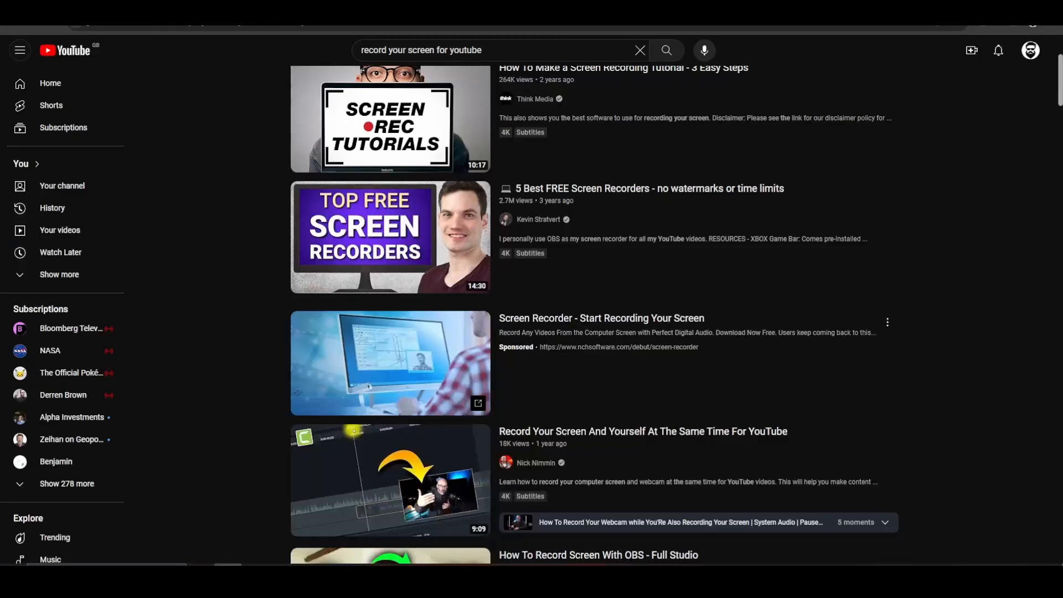
# Switch to YouTube and examine the competing thumbnails in the results for "record your screen for youtube".
pyautogui.scroll(-15, 710, 280)
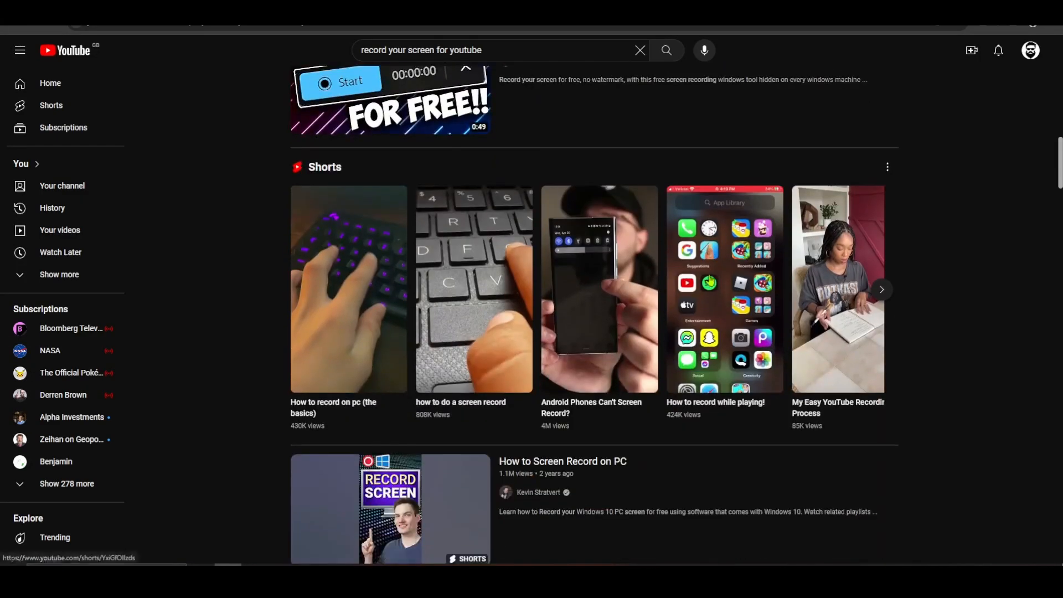
pyautogui.scroll(-5, 710, 280)
pyautogui.scroll(4, 710, 280)
pyautogui.scroll(-6, 711, 280)
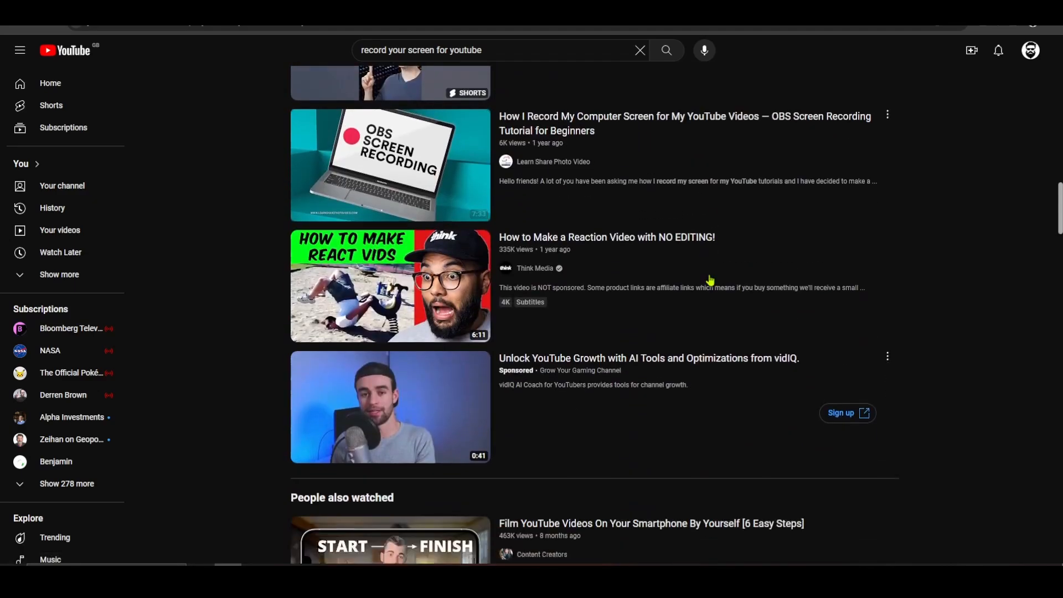
pyautogui.scroll(-10, 711, 280)
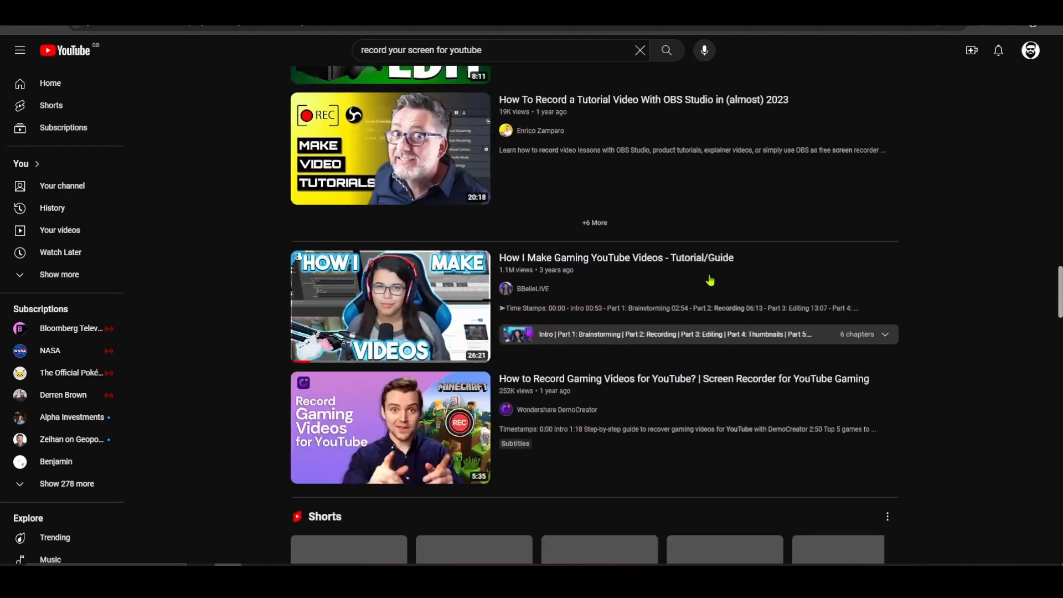
pyautogui.scroll(-15, 710, 280)
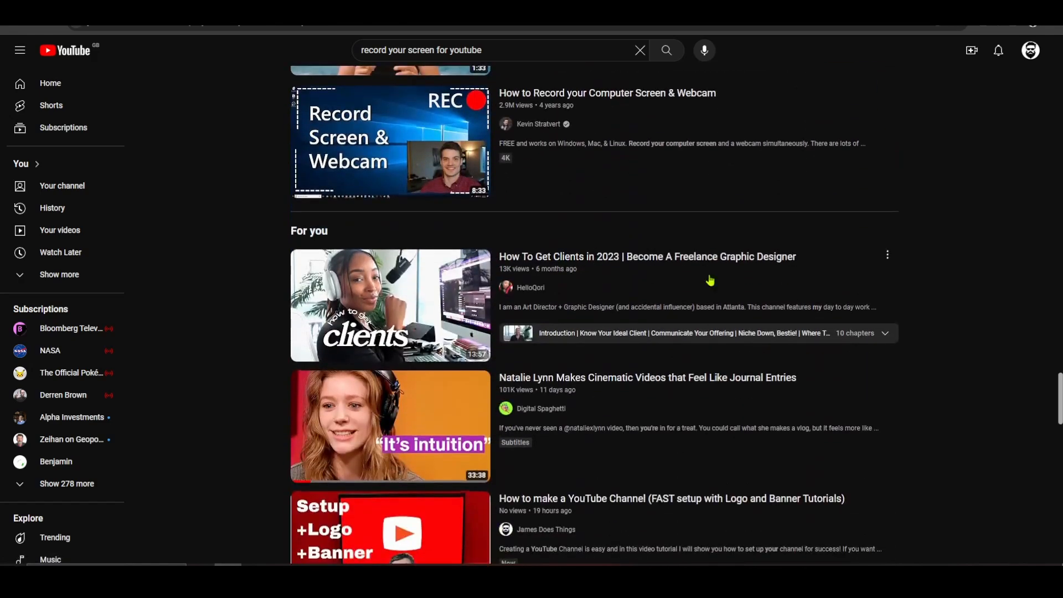
pyautogui.scroll(-6, 710, 280)
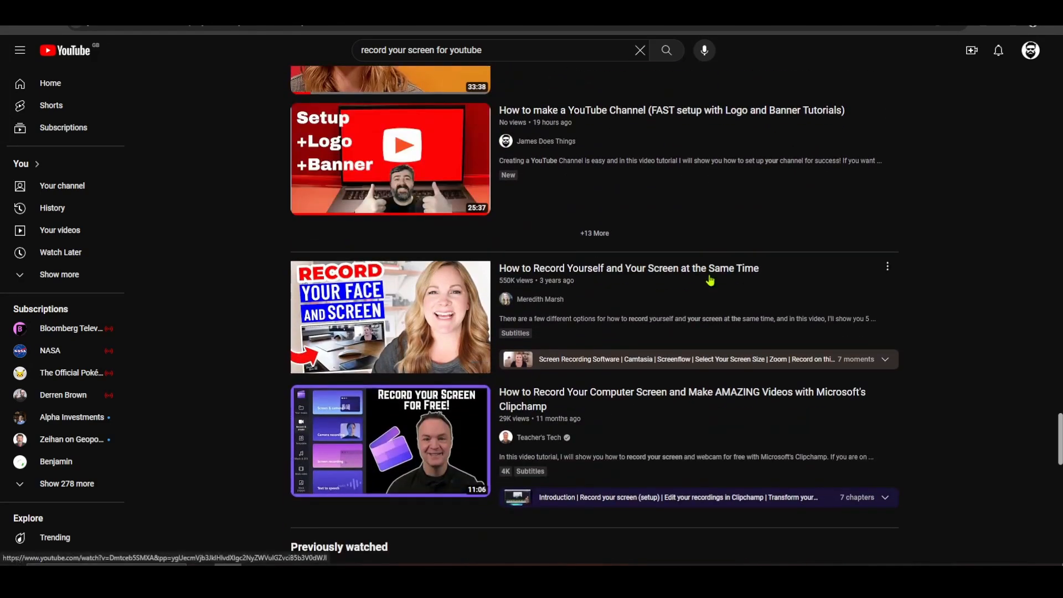
pyautogui.scroll(4, 711, 280)
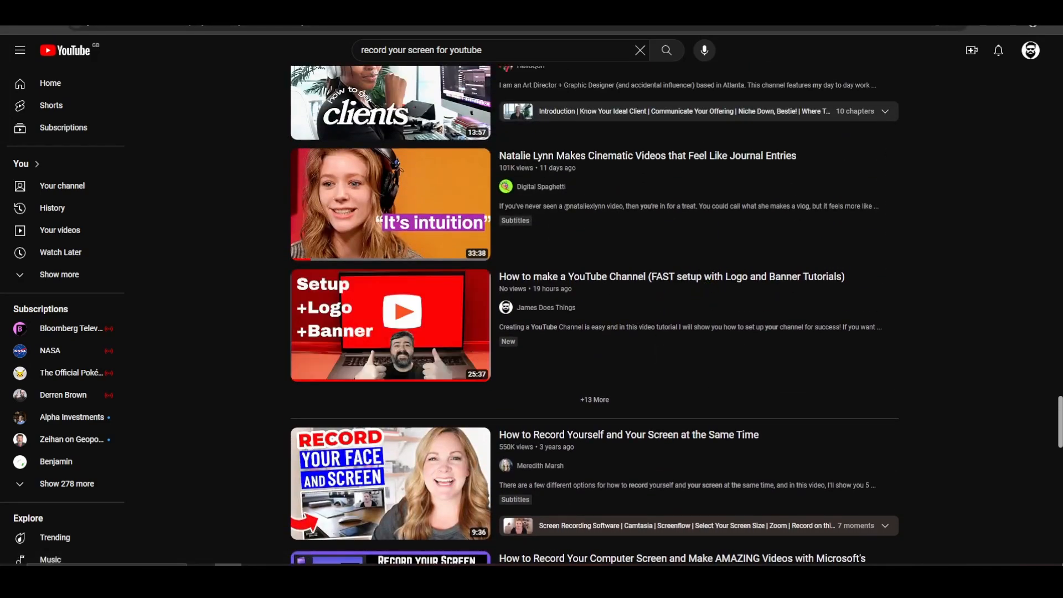
# Switch back to Canva and complete the title as one line reading "RECORD YOUR SCREEN" above the laptop.
pyautogui.click(324, 15)
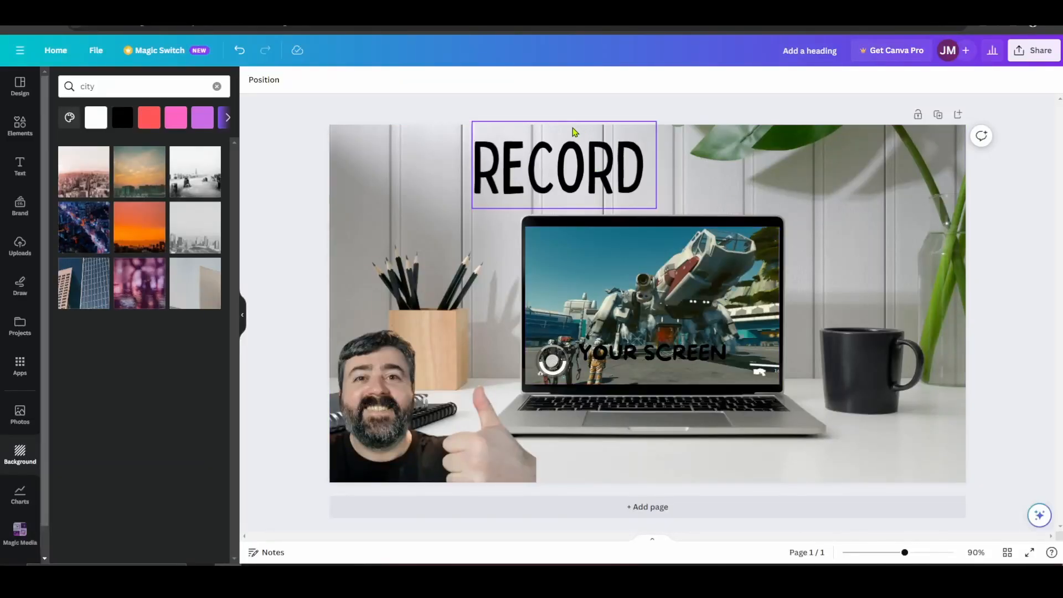
pyautogui.moveTo(573, 166); pyautogui.dragTo(424, 167)
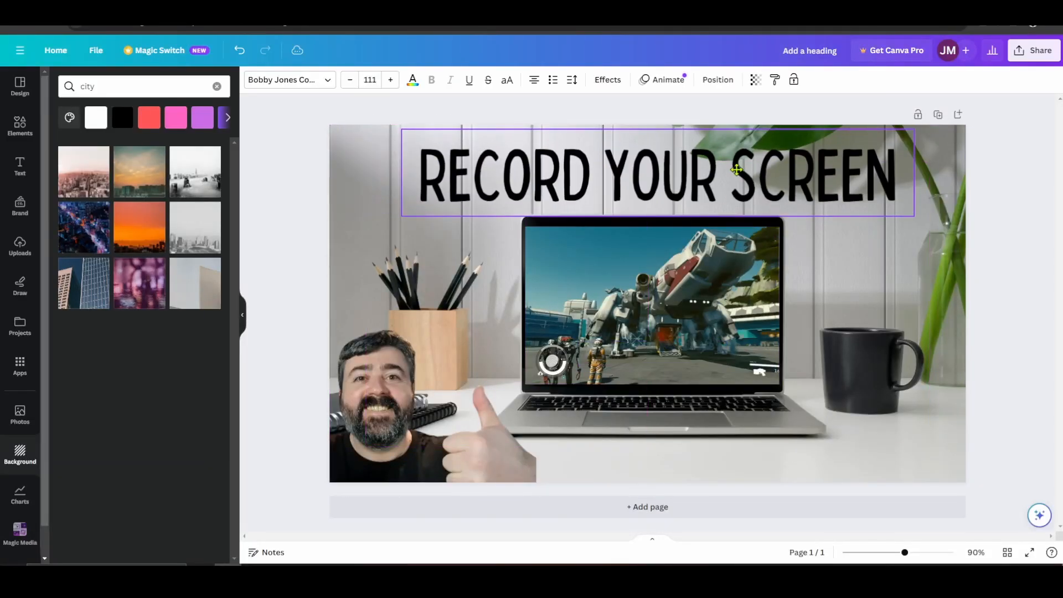
pyautogui.moveTo(736, 169); pyautogui.dragTo(733, 170)
pyautogui.click(736, 243)
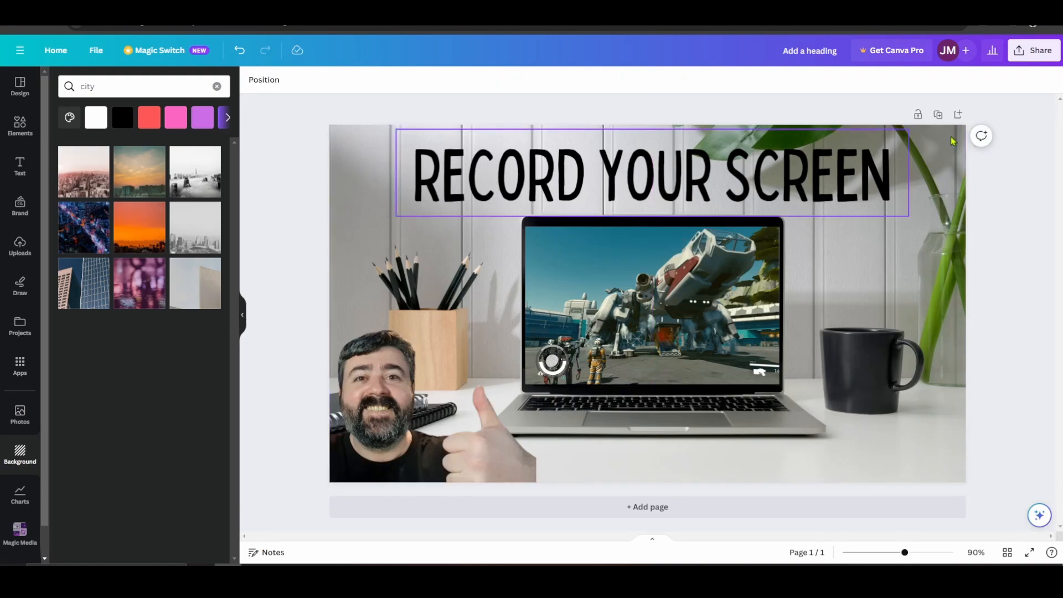
# Add a square shape beside the laptop screen and delete the extra rounded square.
pyautogui.click(20, 126)
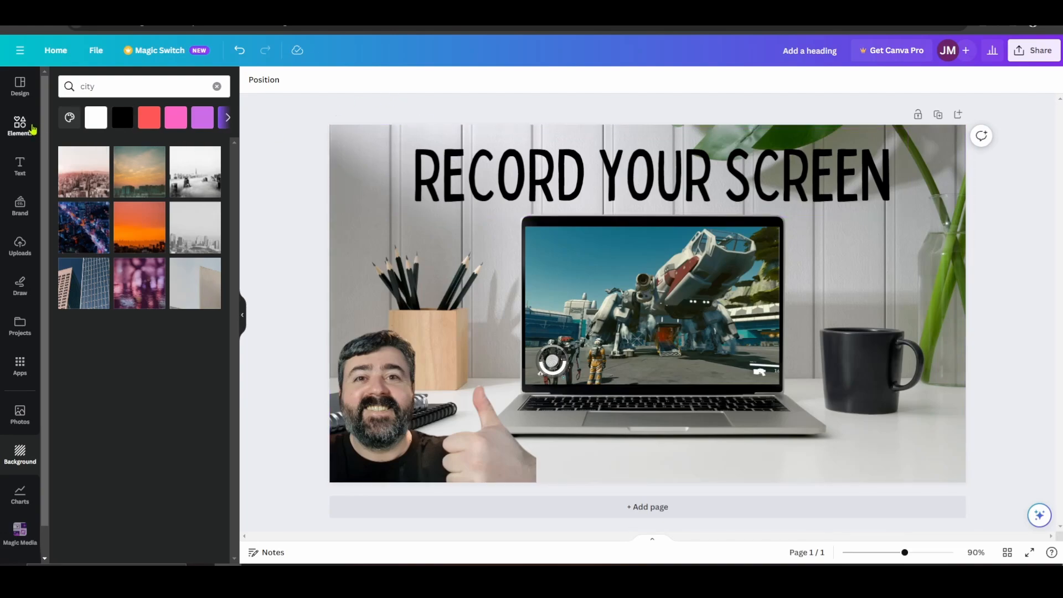
pyautogui.click(126, 362)
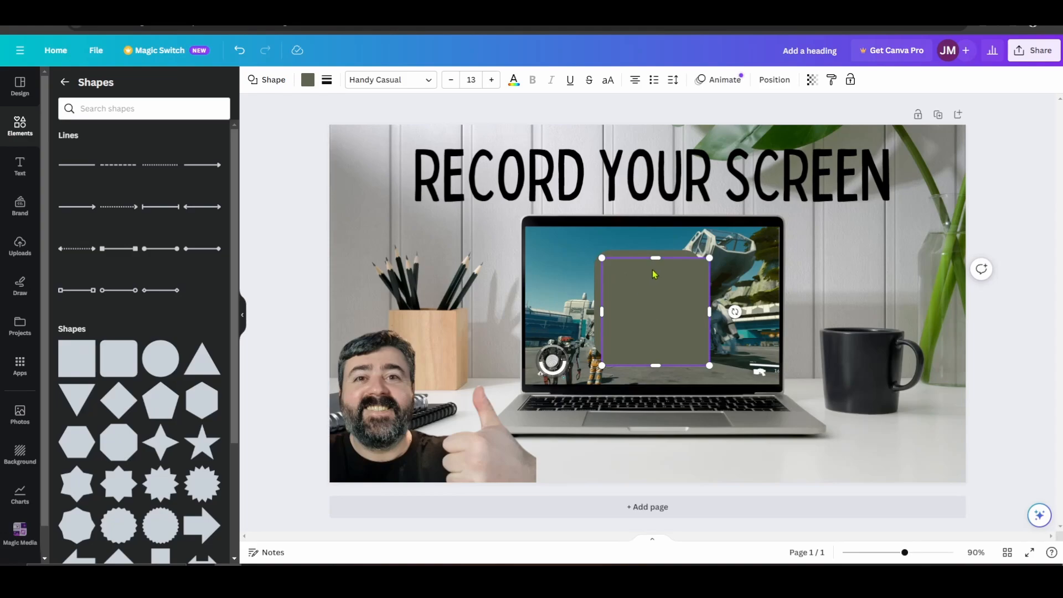
pyautogui.click(979, 137)
pyautogui.moveTo(668, 297); pyautogui.dragTo(846, 259)
pyautogui.click(631, 327)
pyautogui.press('Delete')
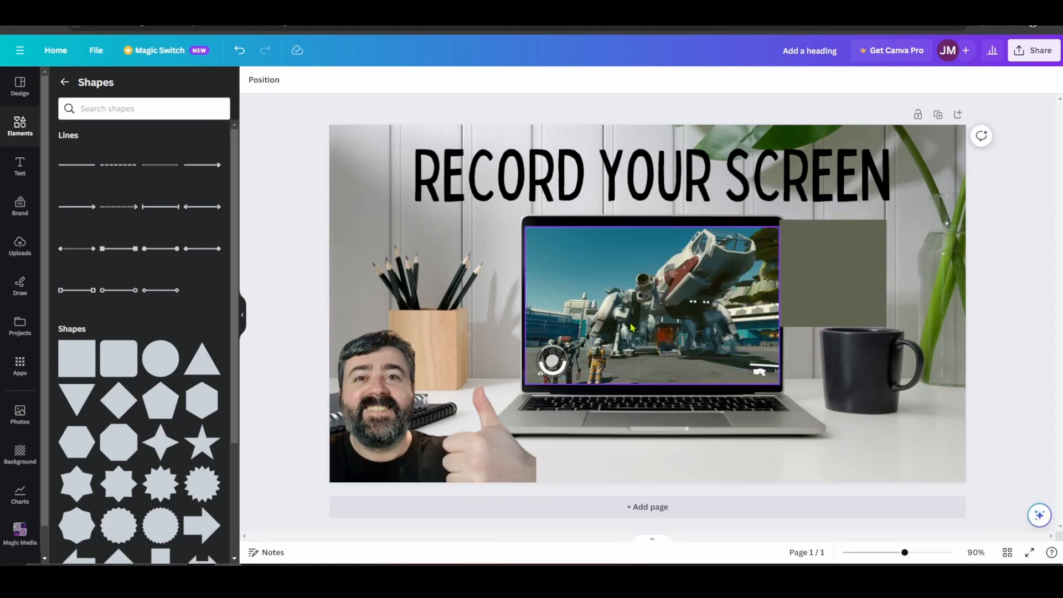
# Fill the square beside the laptop with white and open its transparency setting.
pyautogui.click(836, 271)
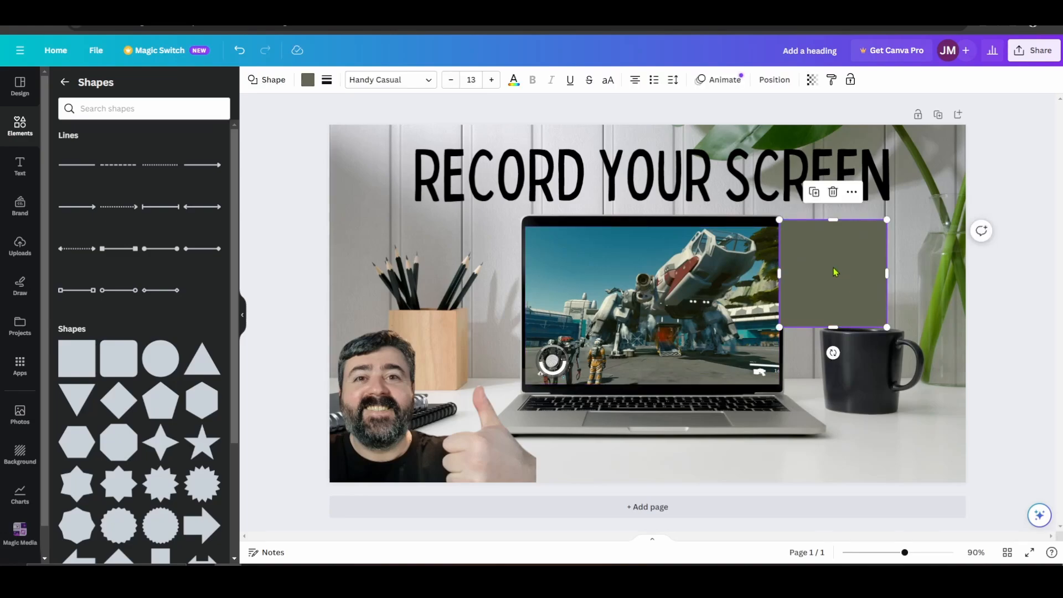
pyautogui.click(308, 81)
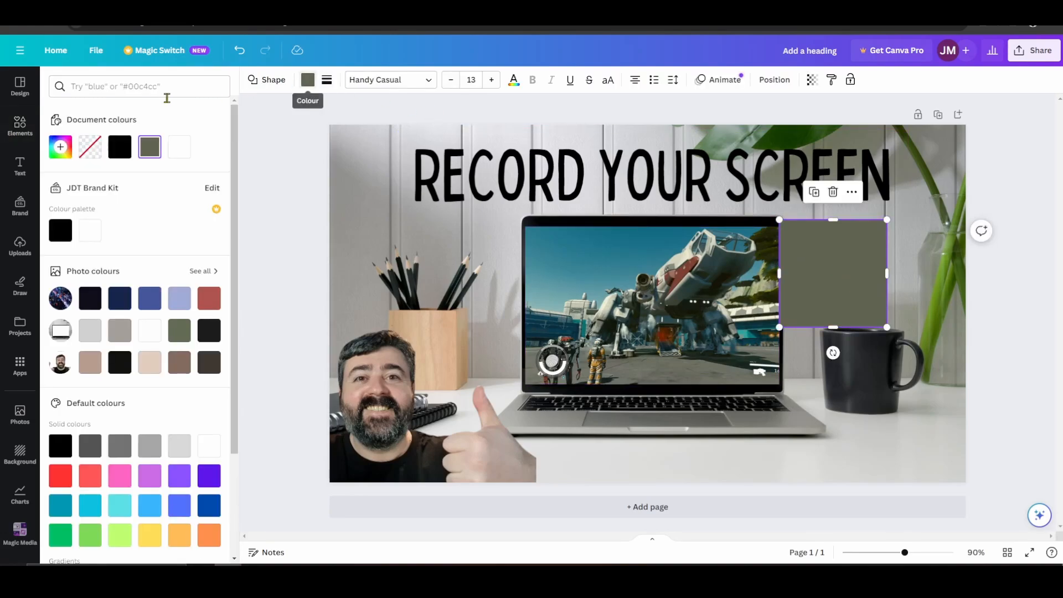
pyautogui.click(178, 148)
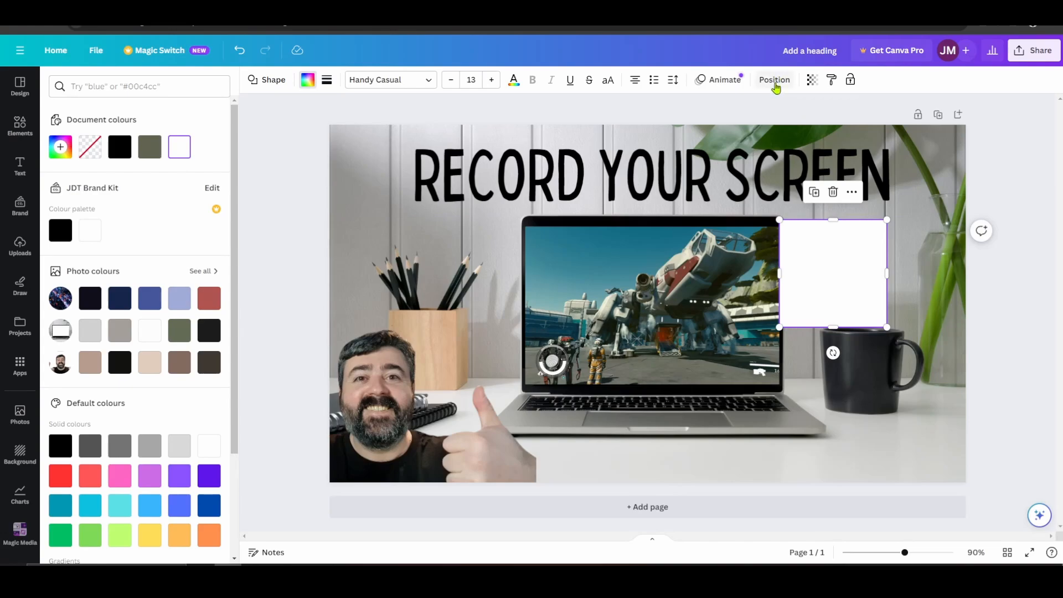
pyautogui.click(813, 80)
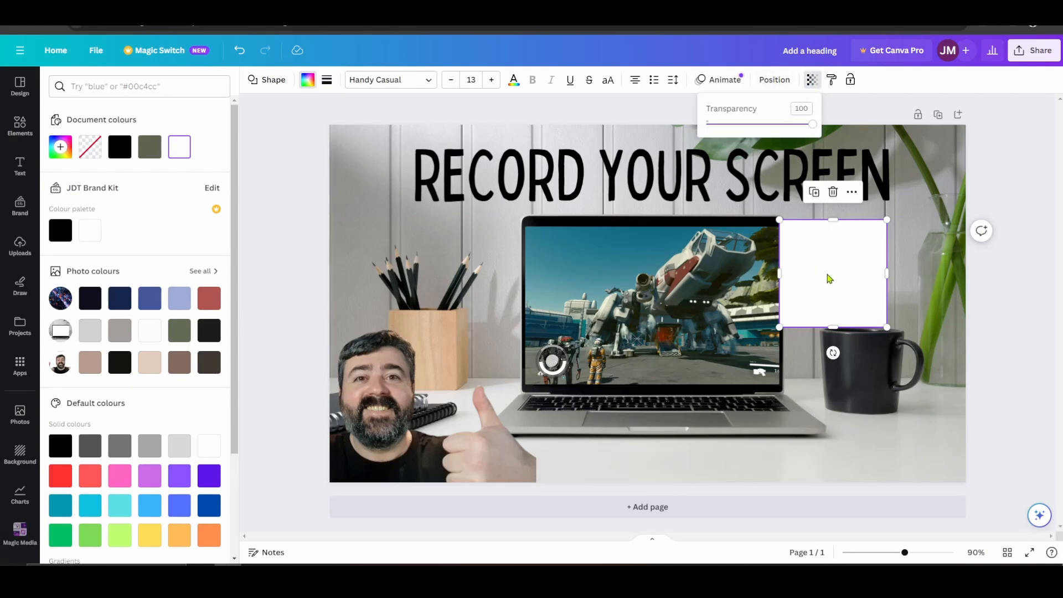
# Move the square behind the title and stretch it into a full-width banner of 1,280 by 177 along the canvas's upper edge.
pyautogui.moveTo(830, 278); pyautogui.dragTo(772, 184)
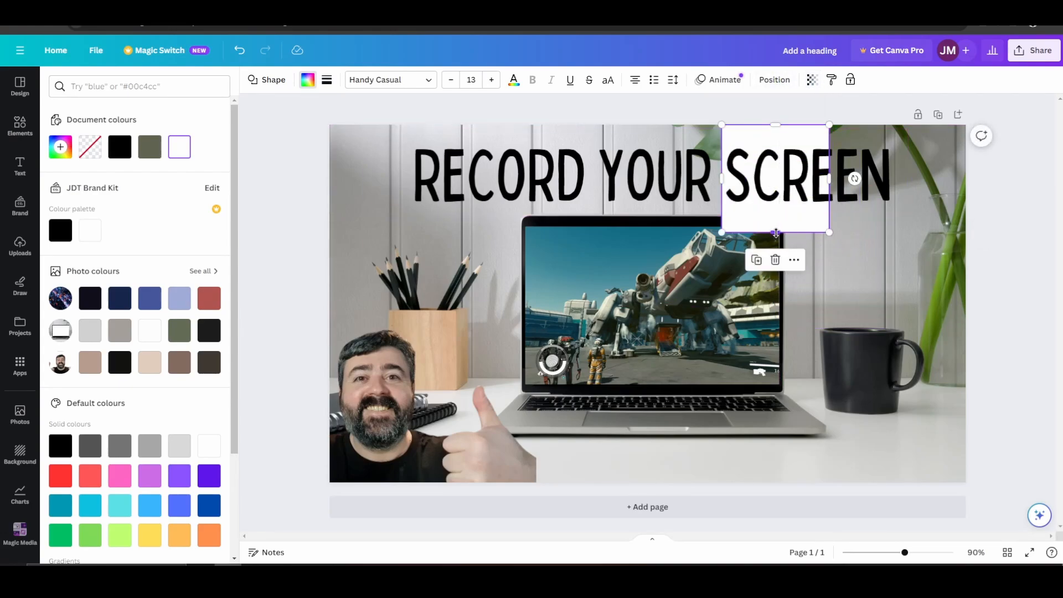
pyautogui.moveTo(776, 232); pyautogui.dragTo(776, 212)
pyautogui.moveTo(829, 170); pyautogui.dragTo(966, 171)
pyautogui.moveTo(722, 168); pyautogui.dragTo(330, 162)
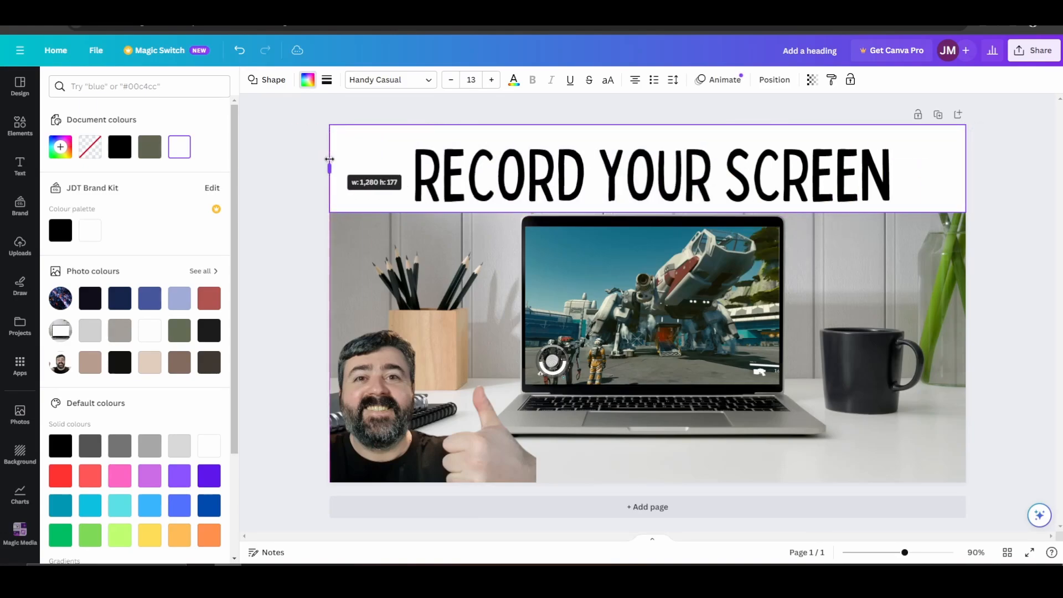
# Set the transparency of the banner behind the title to 52.
pyautogui.click(811, 83)
pyautogui.moveTo(811, 125); pyautogui.dragTo(763, 128)
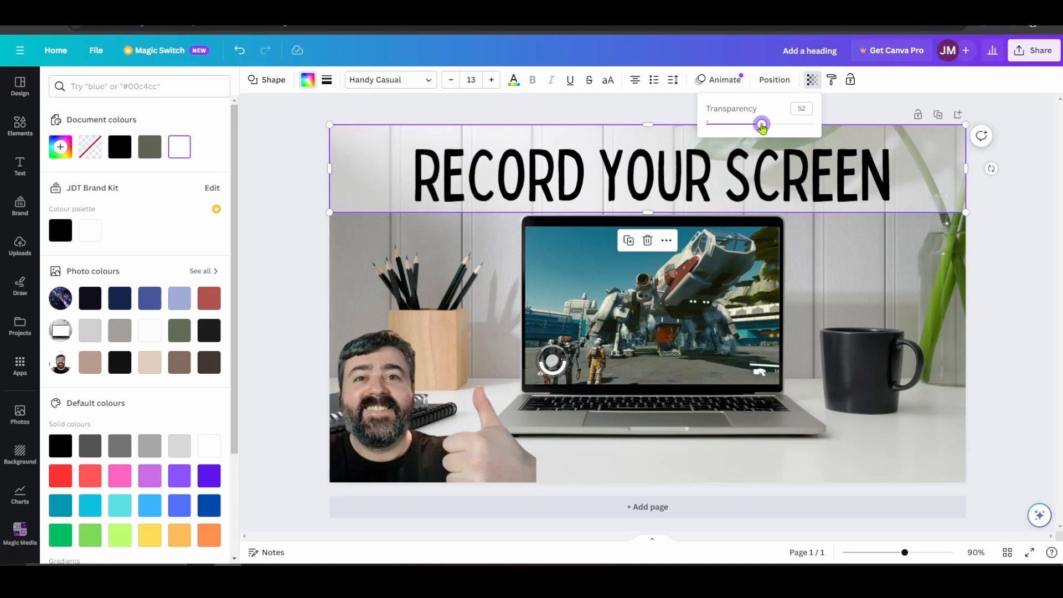
pyautogui.press('Escape')
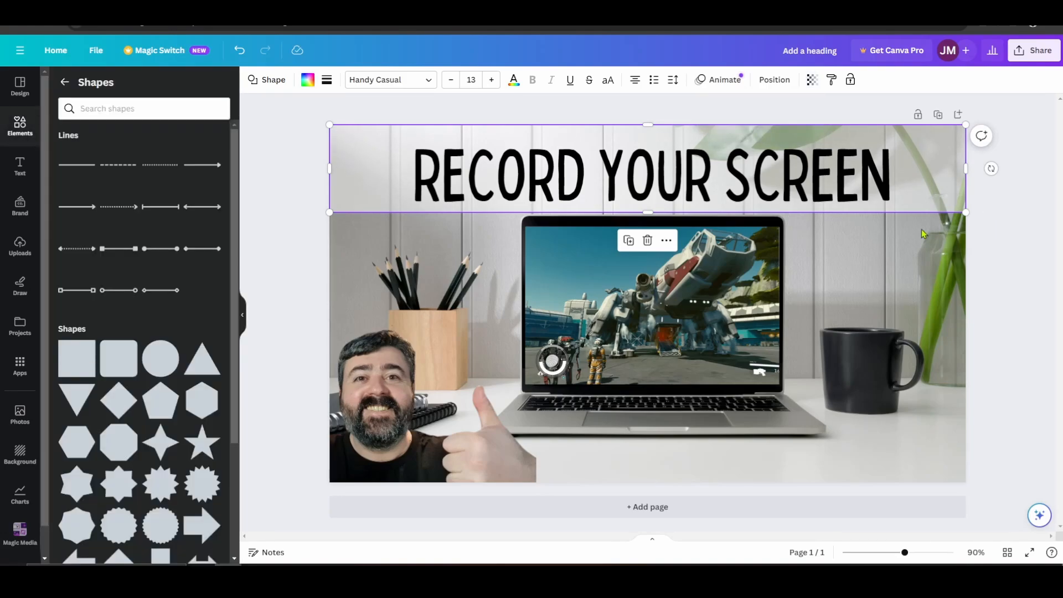
pyautogui.click(1013, 277)
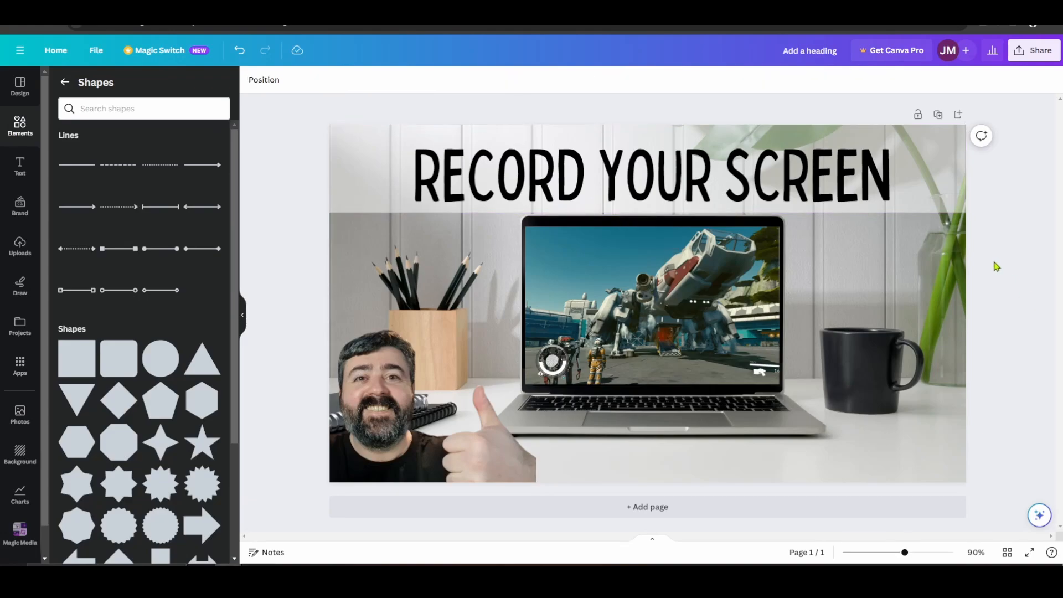
# Change the translucent banner's fill to yellow and nudge the "RECORD YOUR SCREEN" title up within it.
pyautogui.click(925, 177)
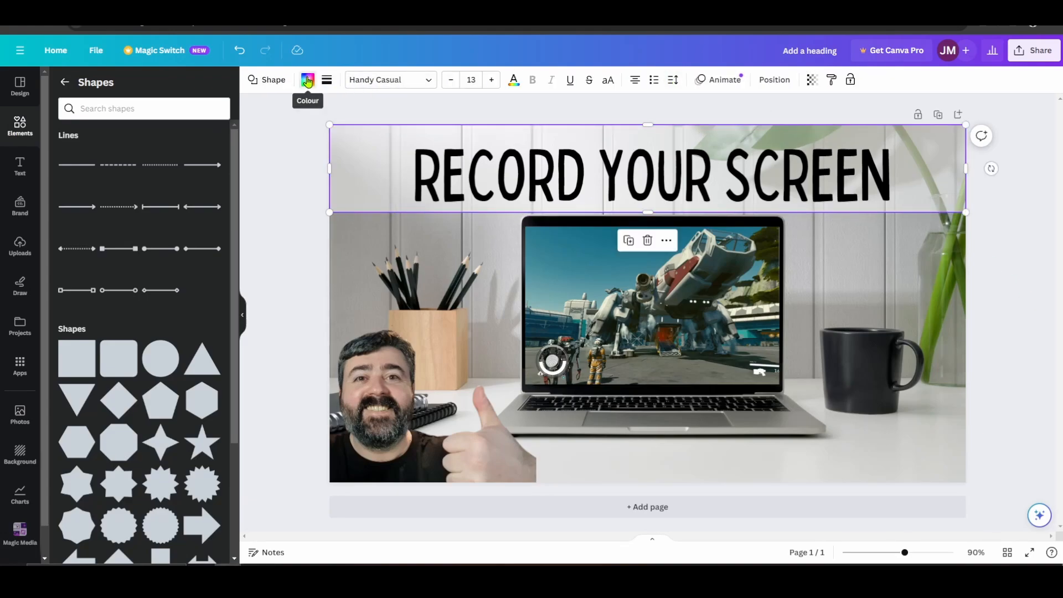
pyautogui.click(307, 80)
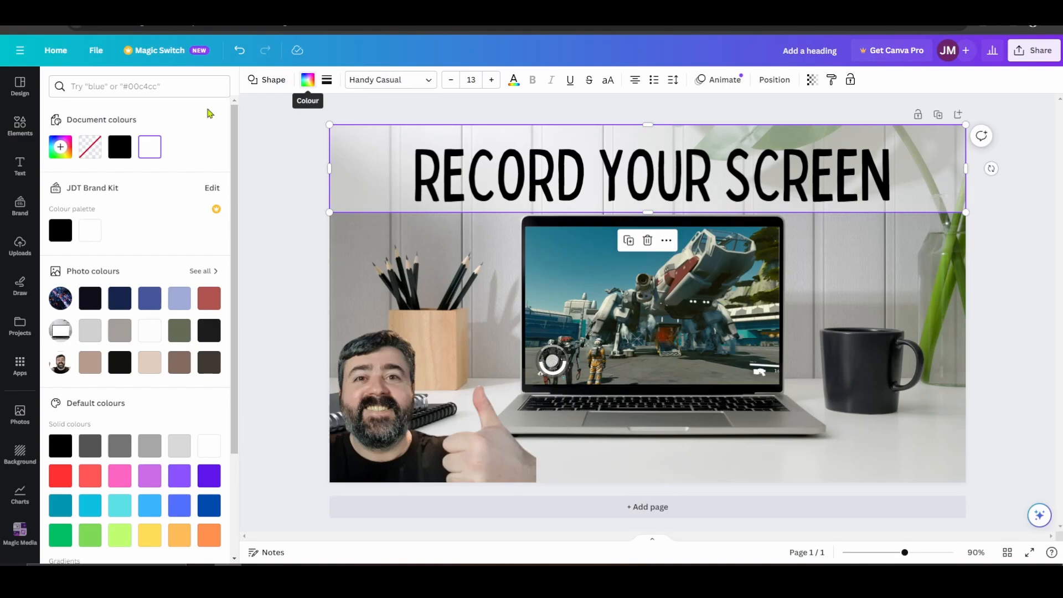
pyautogui.click(151, 536)
pyautogui.click(345, 383)
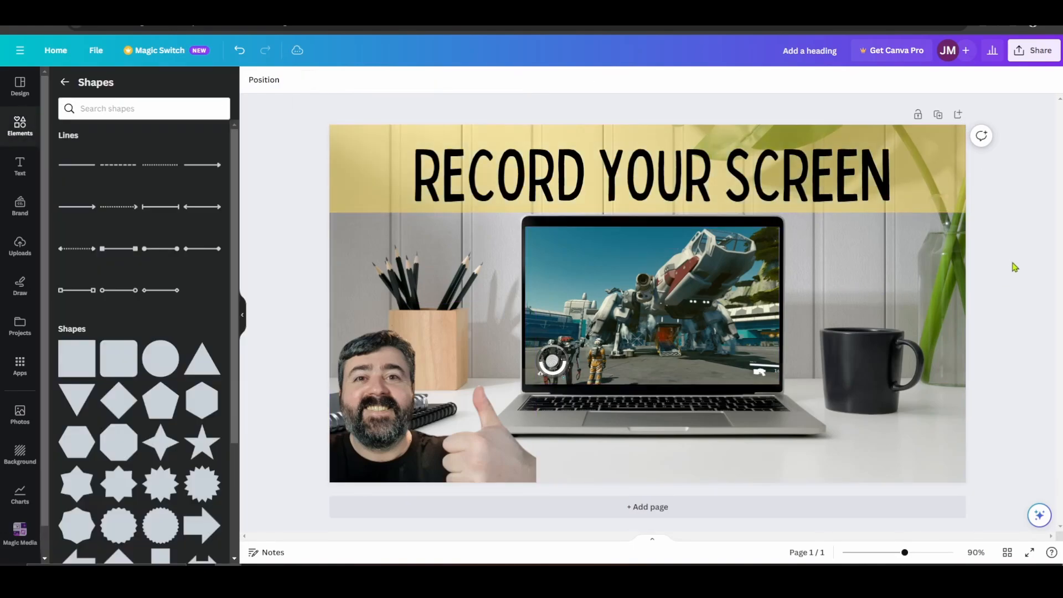
pyautogui.click(796, 168)
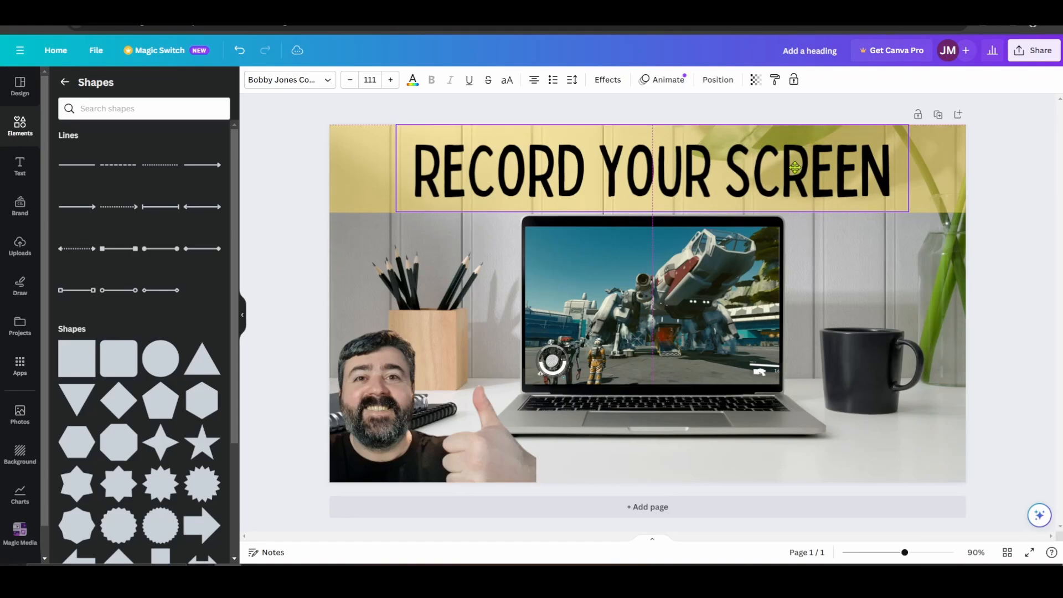
pyautogui.click(1020, 257)
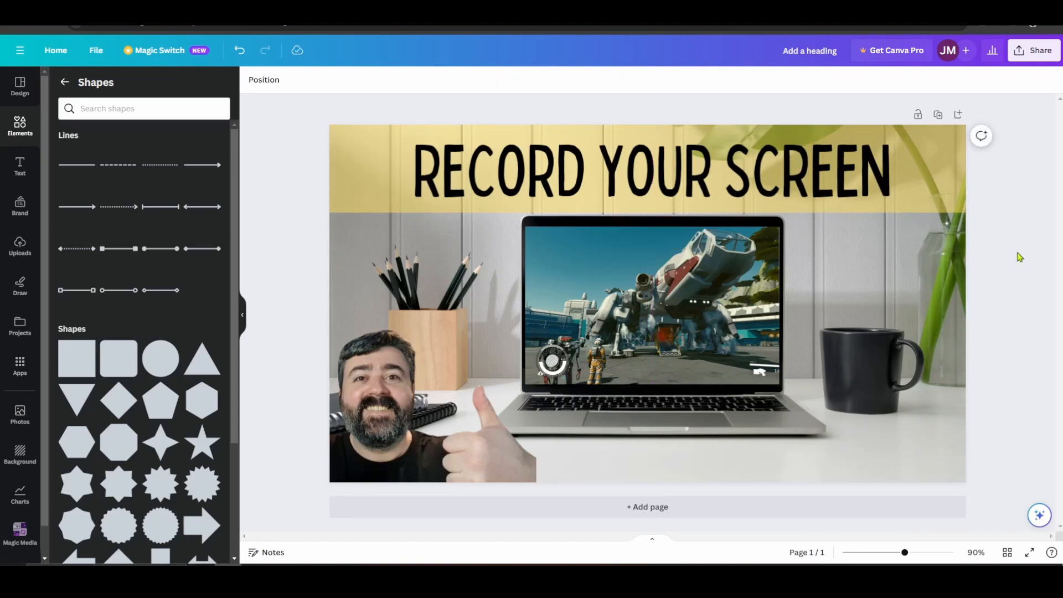
# Check the YouTube result thumbnails for reference, and add a circle filled with red over the laptop screen.
pyautogui.click(165, 366)
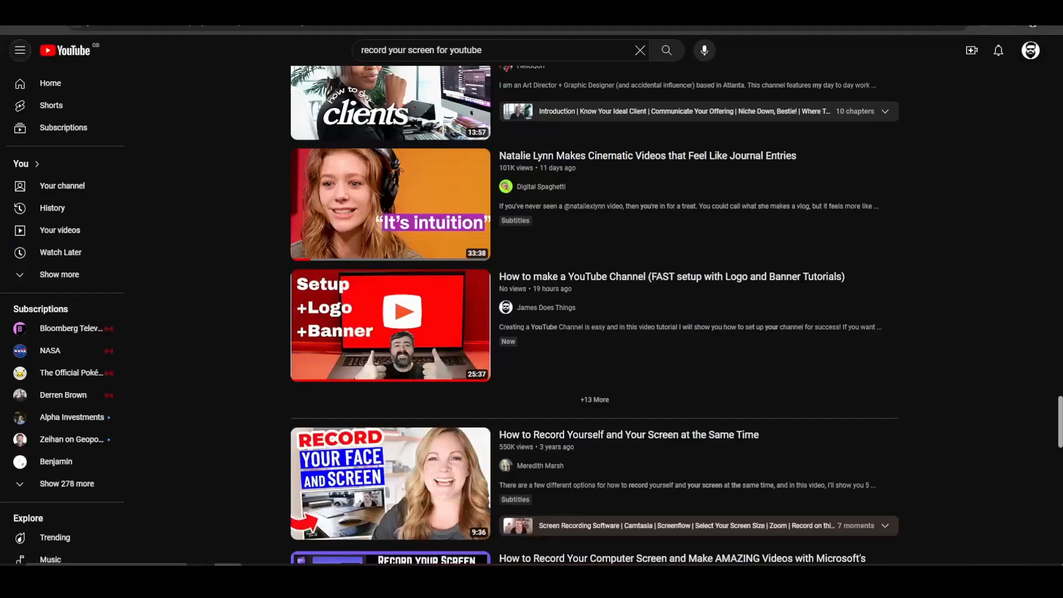
pyautogui.scroll(15, 353, 299)
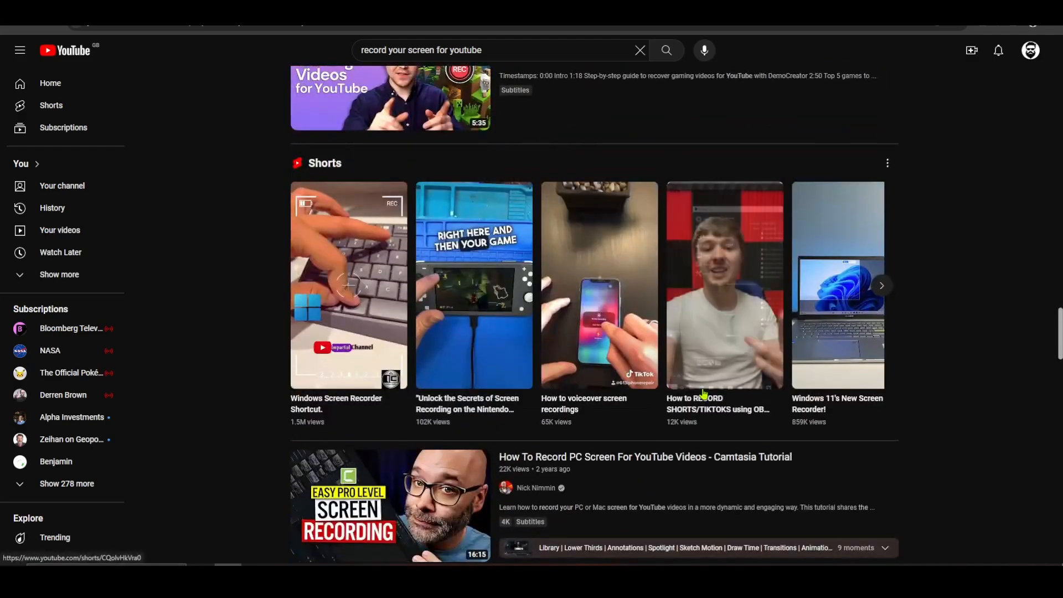
pyautogui.scroll(20, 353, 299)
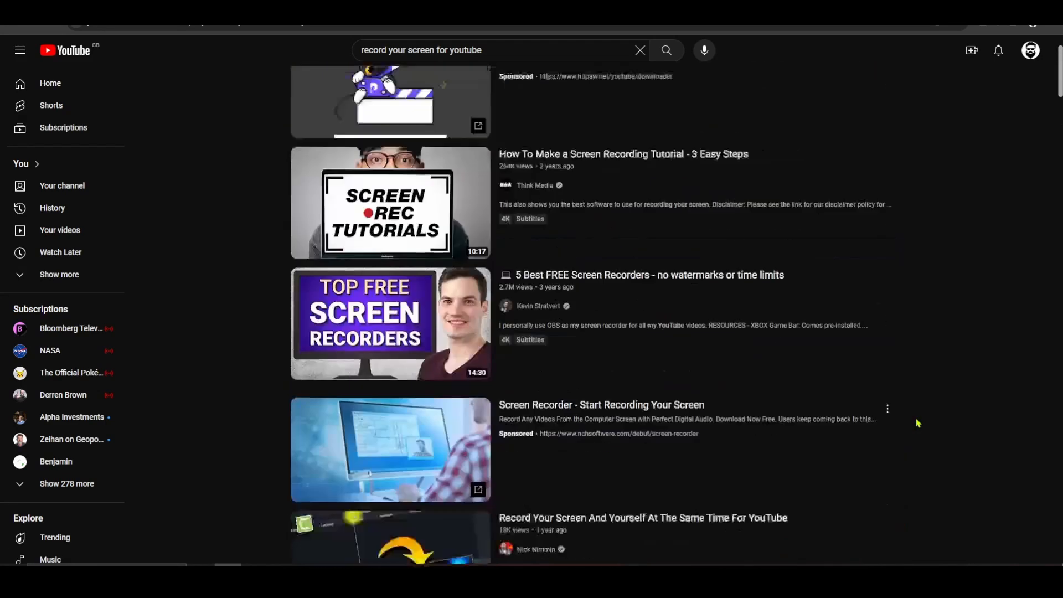
pyautogui.scroll(-7, 483, 361)
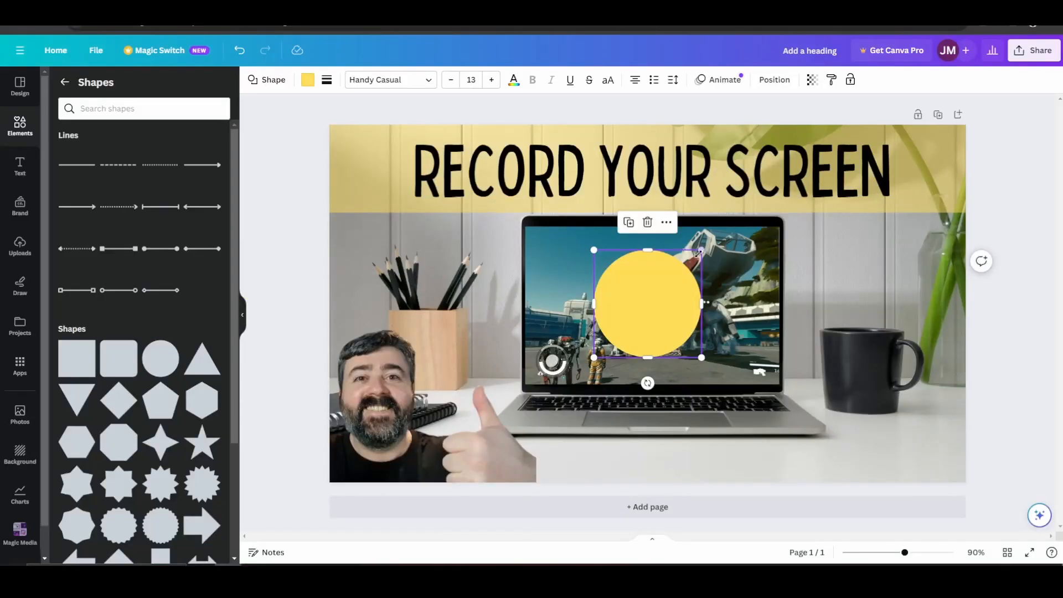
pyautogui.click(306, 79)
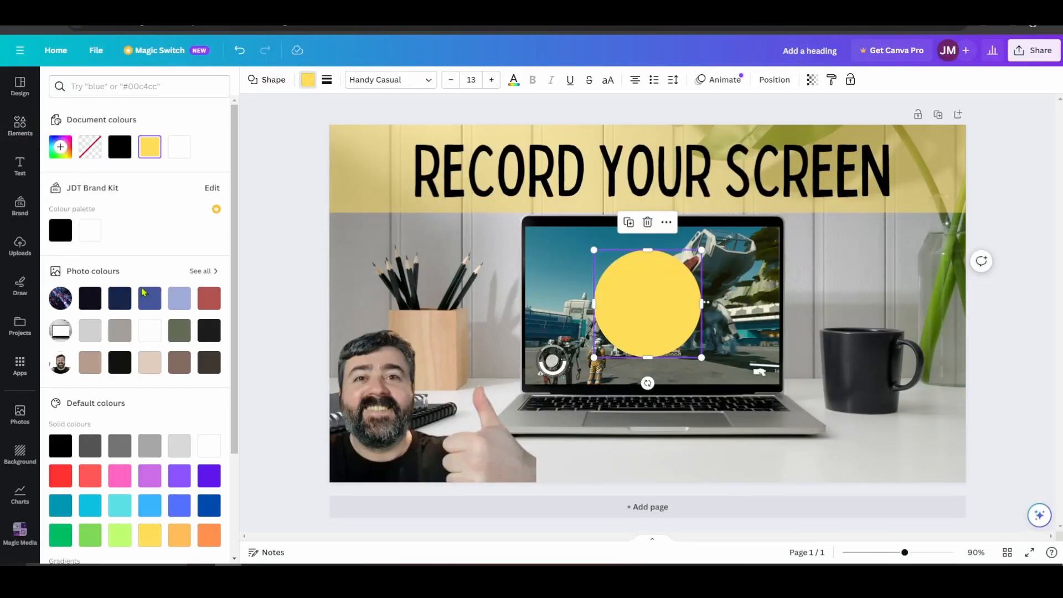
pyautogui.click(59, 477)
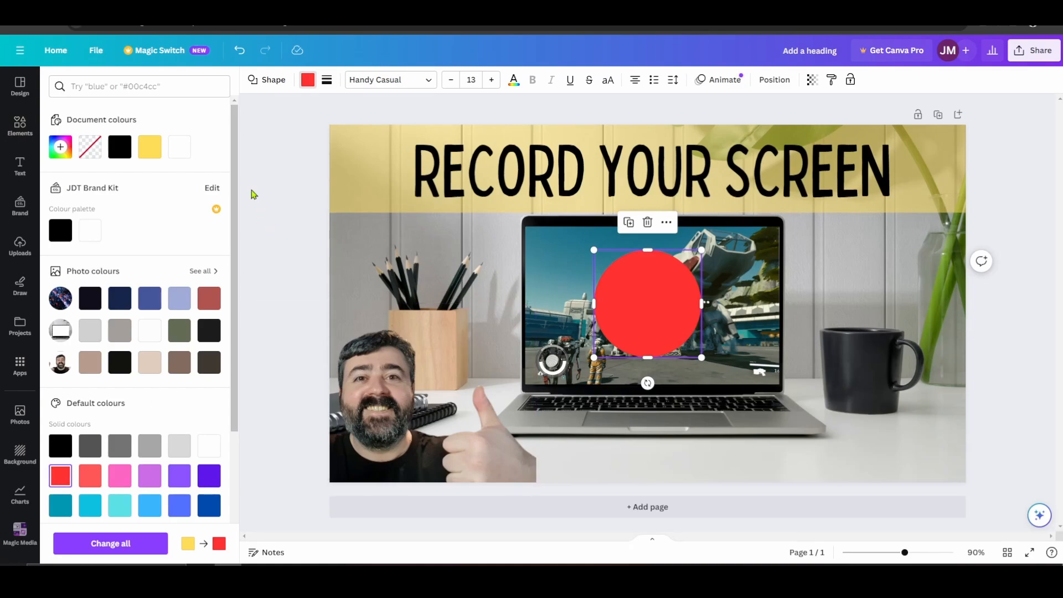
# Change the circle's fill to a more saturated, pure red using a custom solid colour.
pyautogui.click(60, 146)
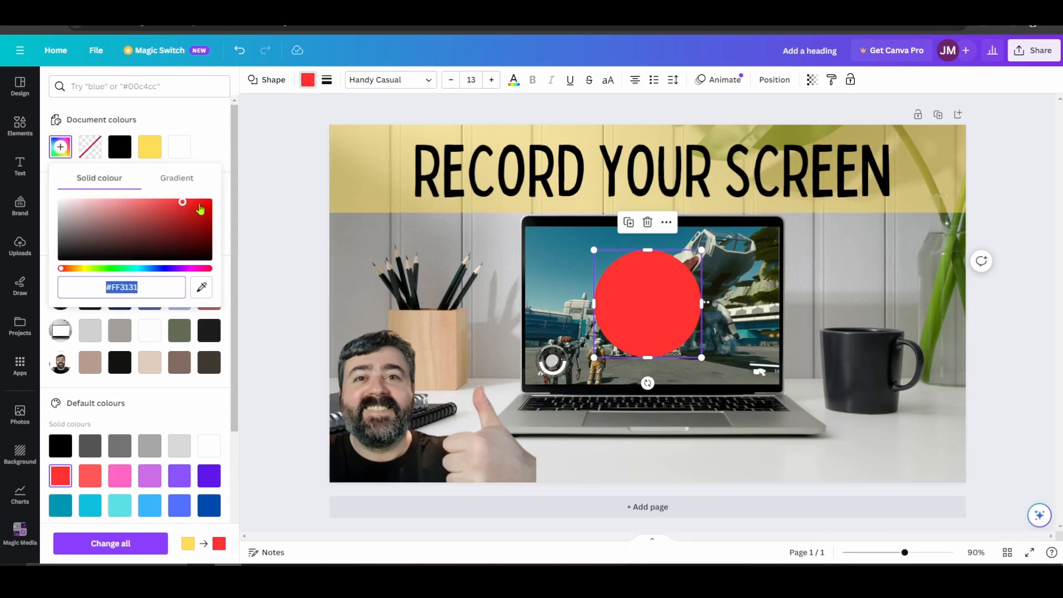
pyautogui.moveTo(182, 201); pyautogui.dragTo(229, 207)
pyautogui.click(283, 140)
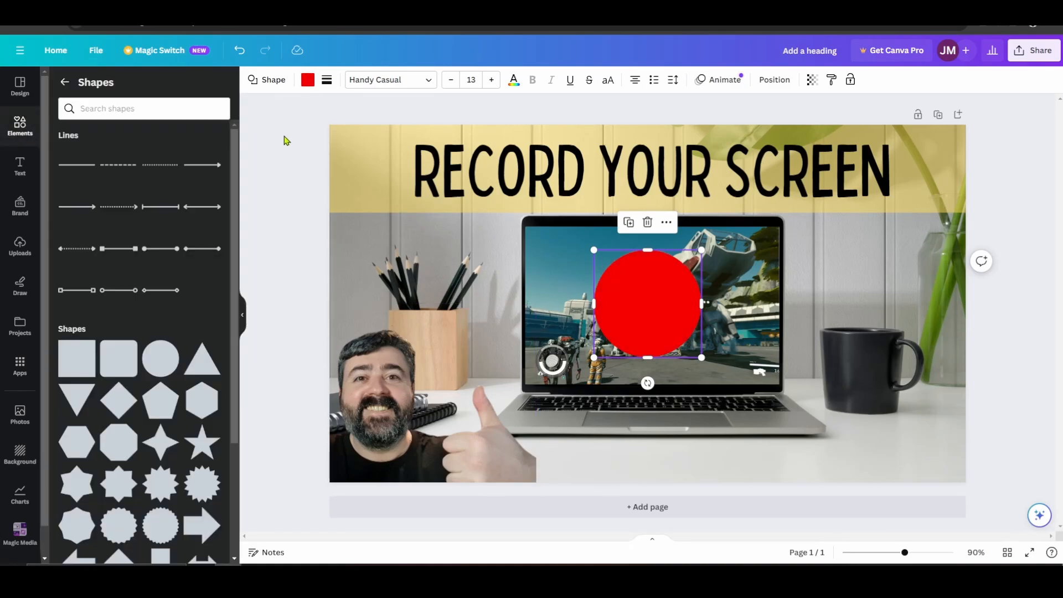
pyautogui.click(408, 100)
# Shrink the red circle and move it off the laptop screen to the space above the mug.
pyautogui.click(651, 308)
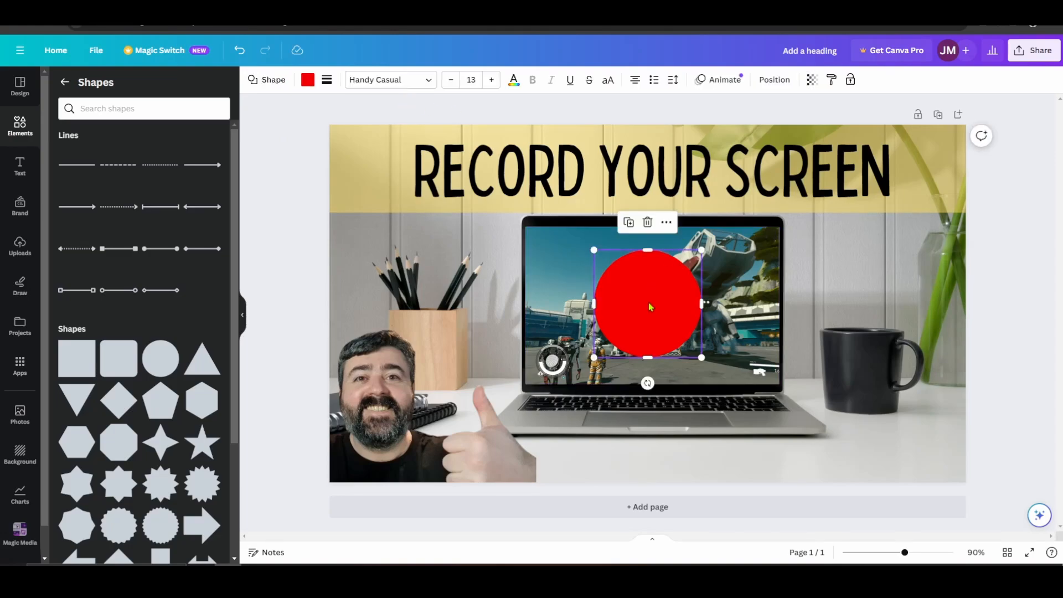
pyautogui.moveTo(593, 249); pyautogui.dragTo(626, 283)
pyautogui.moveTo(670, 326); pyautogui.dragTo(834, 263)
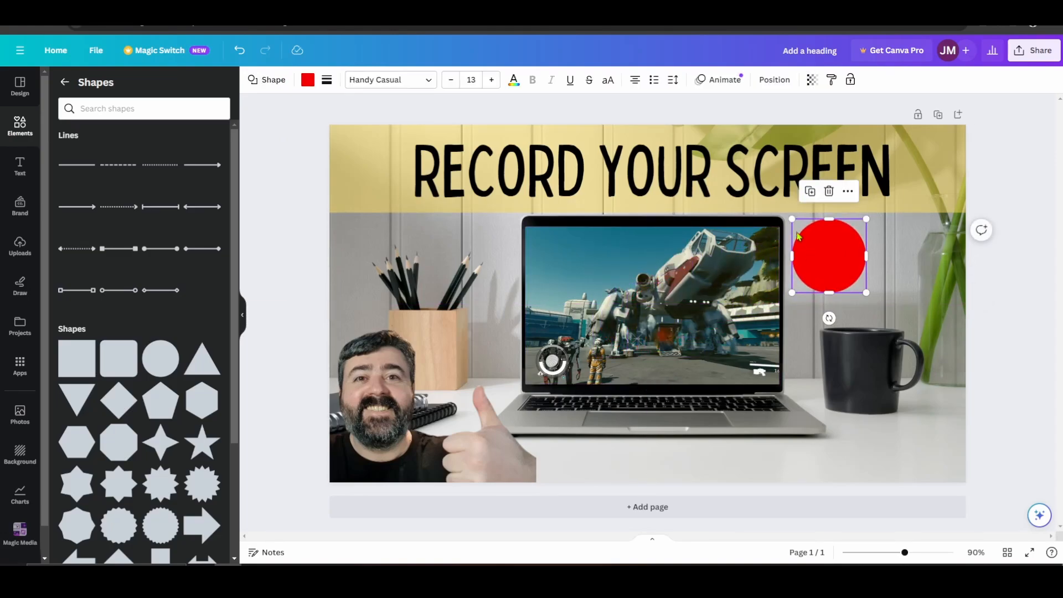
# Reposition the "RECORD YOUR SCREEN" title toward the left of the banner and fit a smaller red circle beside the word "SCREEN".
pyautogui.click(796, 165)
pyautogui.moveTo(796, 165); pyautogui.dragTo(740, 161)
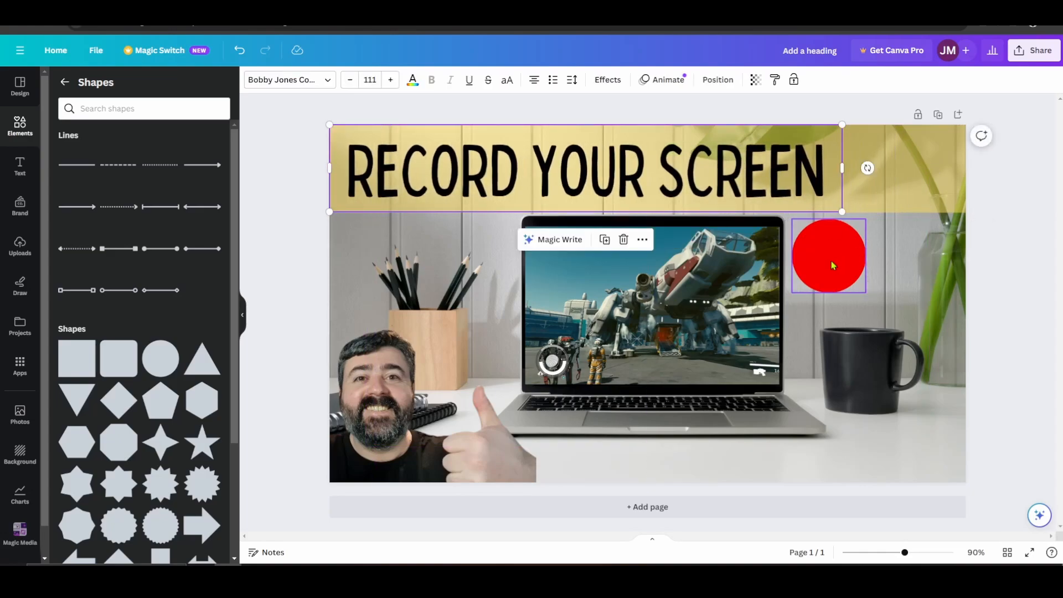
pyautogui.moveTo(831, 260); pyautogui.dragTo(879, 173)
pyautogui.moveTo(842, 131); pyautogui.dragTo(898, 178)
pyautogui.click(1025, 308)
pyautogui.moveTo(755, 167); pyautogui.dragTo(774, 168)
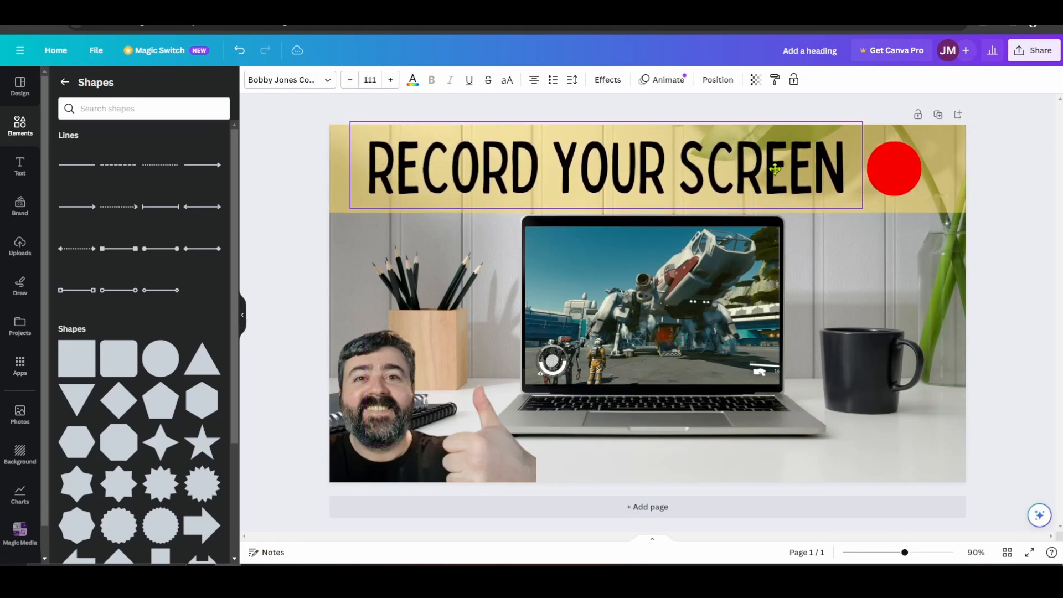
pyautogui.click(1011, 210)
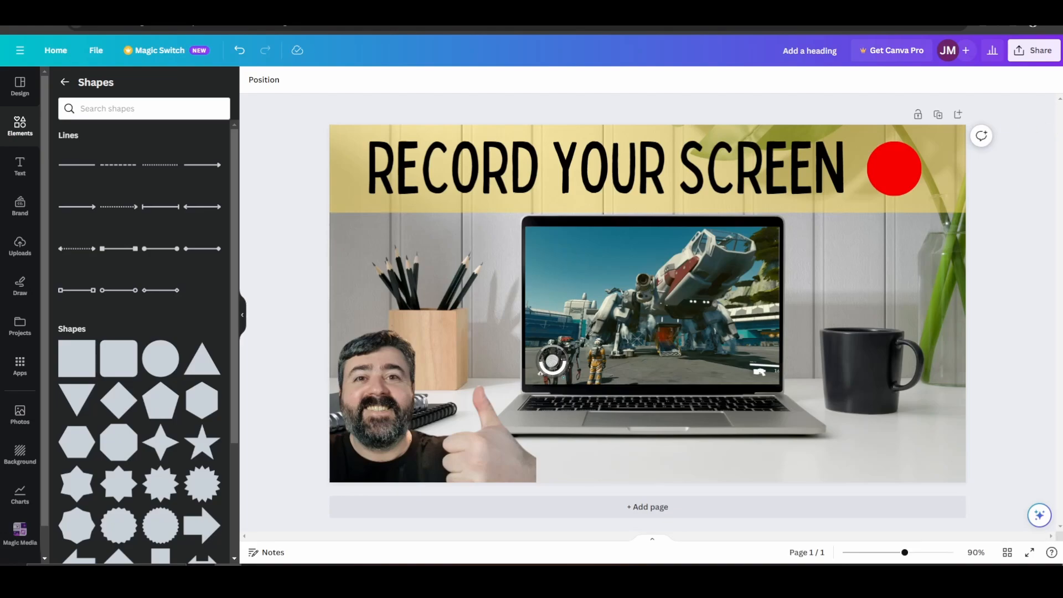
# Search the web for "fiverr affiliates" in a new browser tab and look through the Fiverr Affiliates Program page.
pyautogui.hotkey('ctrl', 't')
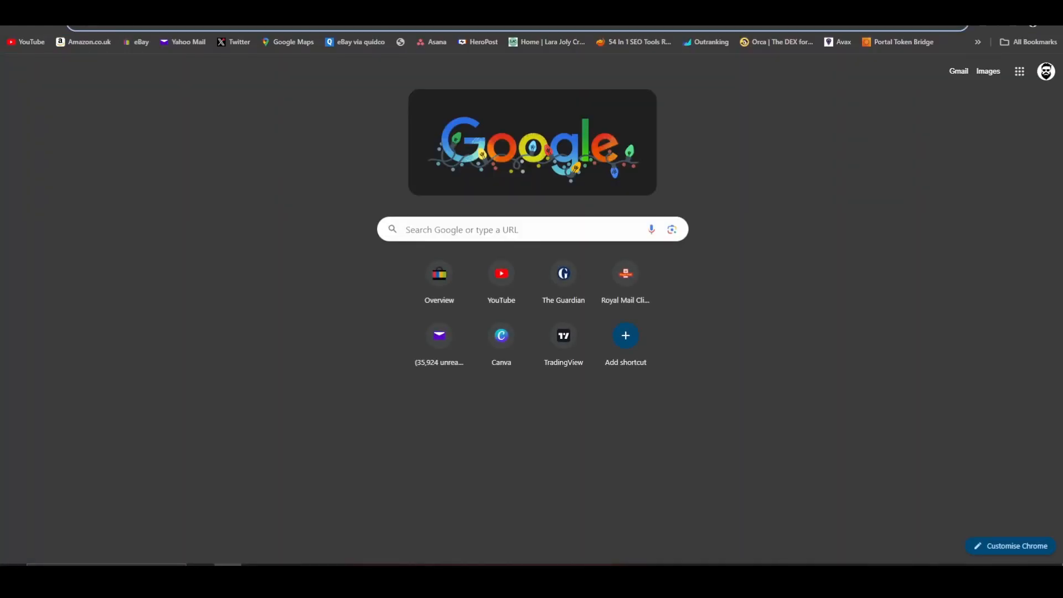
pyautogui.write('fiverr')
pyautogui.press('Return')
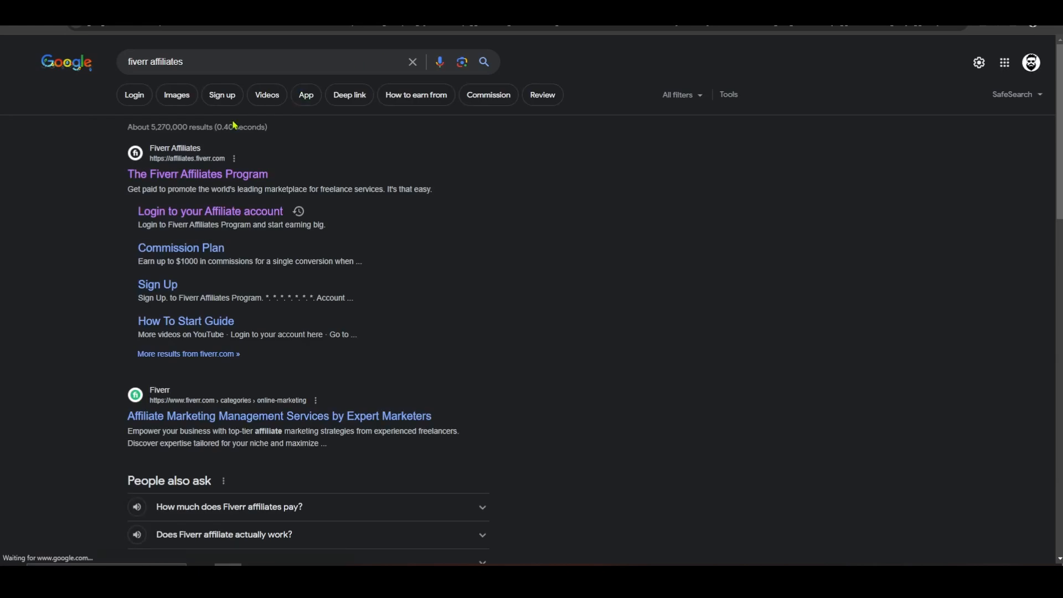
pyautogui.click(198, 181)
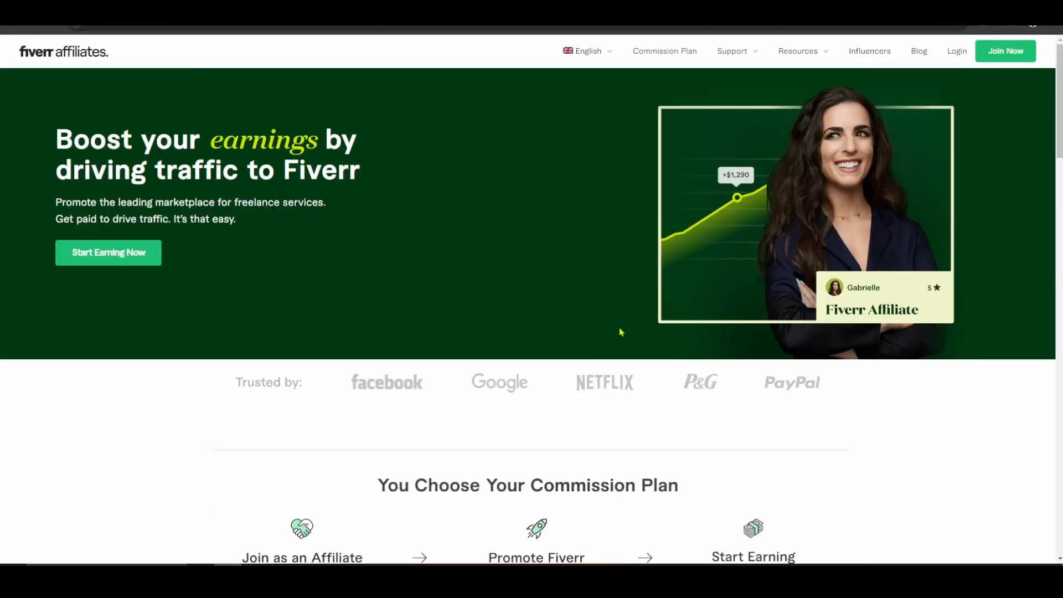
pyautogui.scroll(-6, 901, 422)
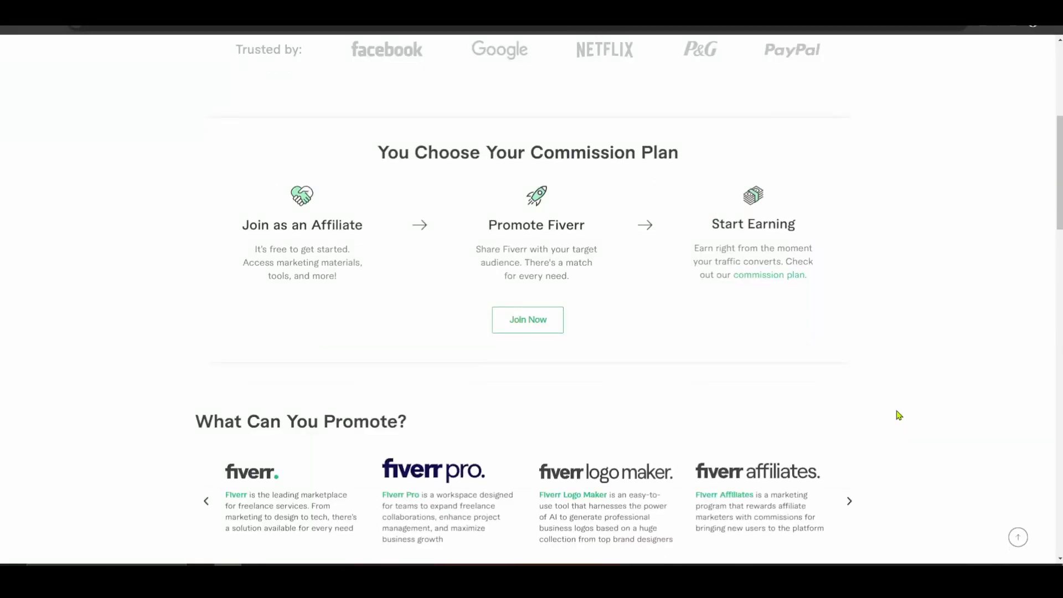
pyautogui.scroll(6, 896, 413)
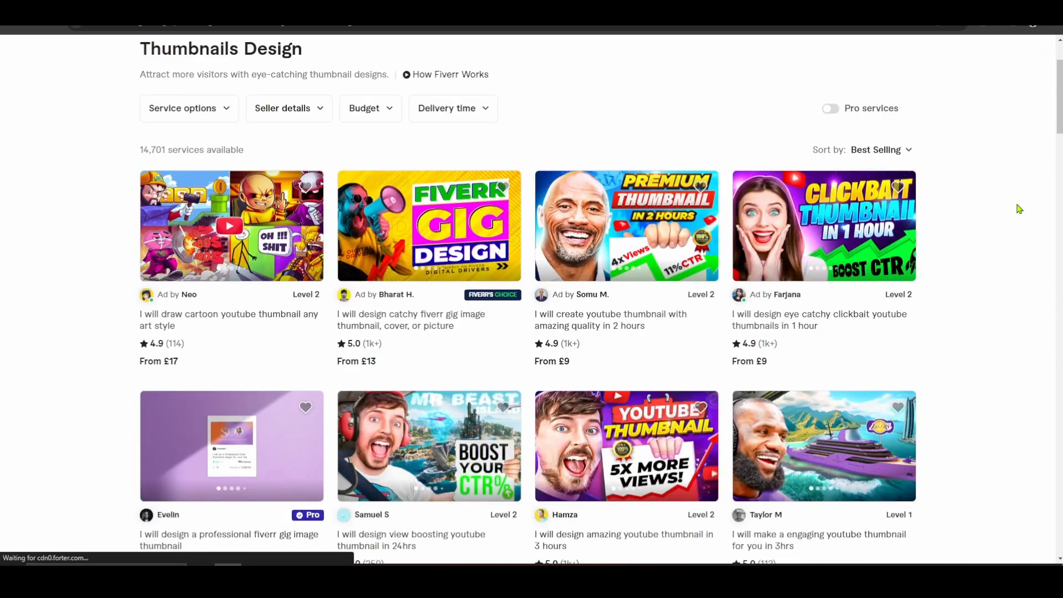
# Browse the YouTube thumbnail design services listed in Fiverr's Thumbnails Design category.
pyautogui.scroll(-5, 1017, 207)
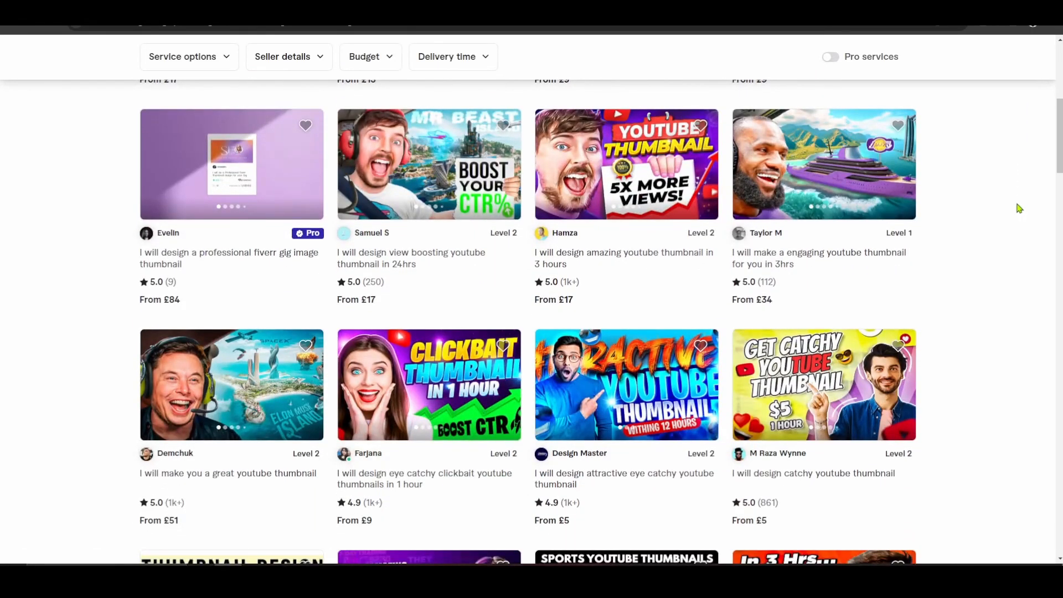
pyautogui.scroll(-3, 1016, 207)
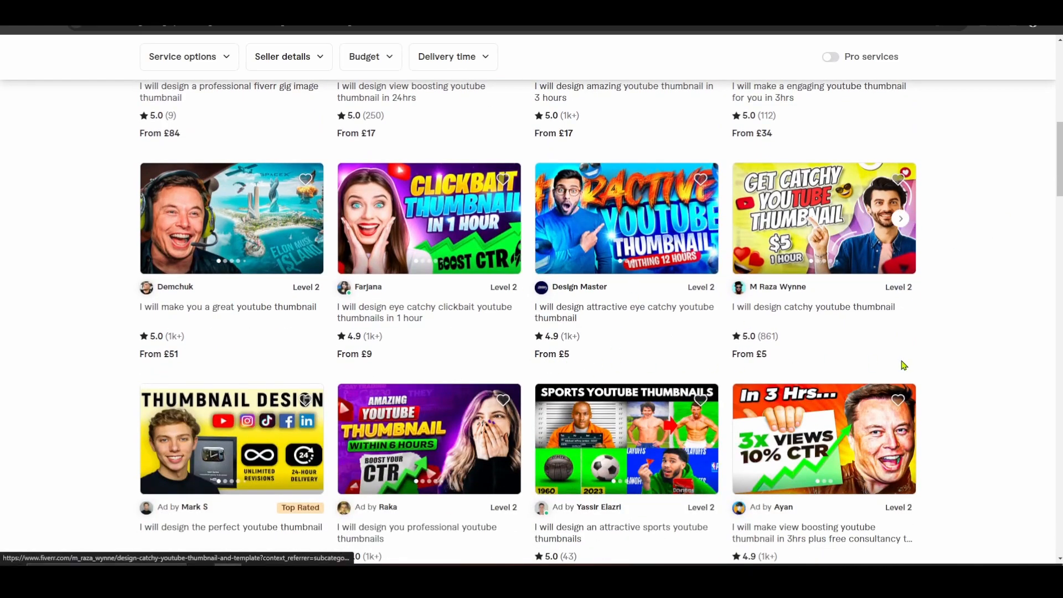
pyautogui.scroll(6, 630, 383)
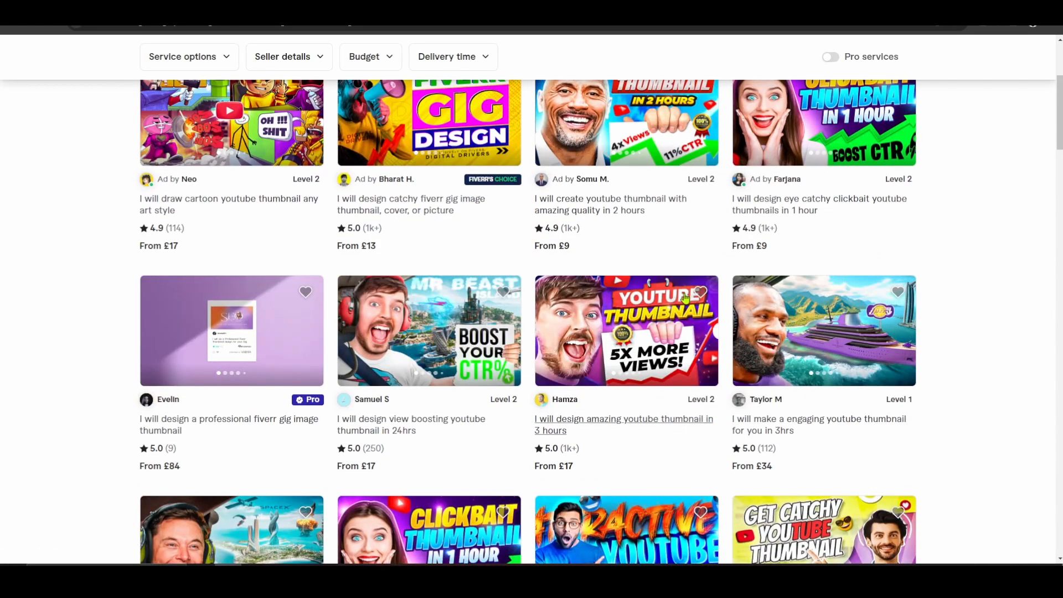
pyautogui.scroll(-5, 718, 292)
pyautogui.scroll(-6, 718, 292)
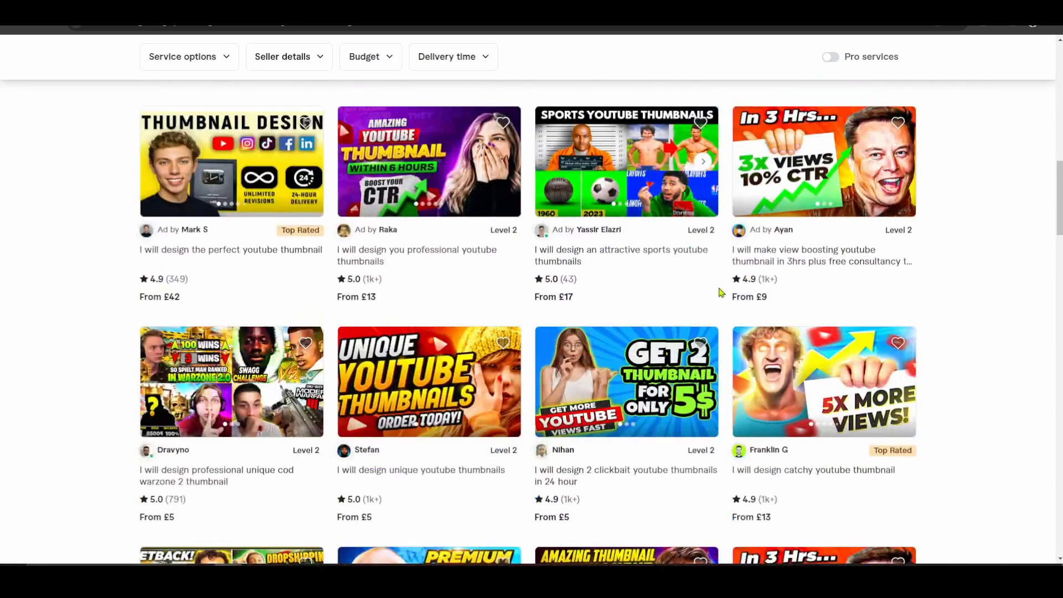
pyautogui.scroll(-4, 965, 297)
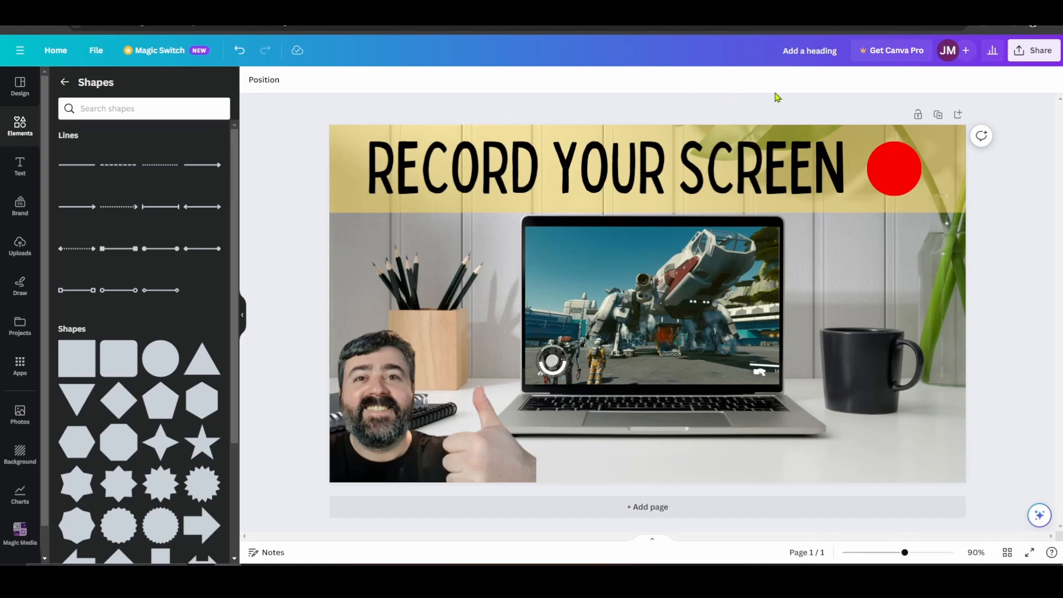
# Return to the Canva thumbnail and open the design's title for editing.
pyautogui.click(805, 52)
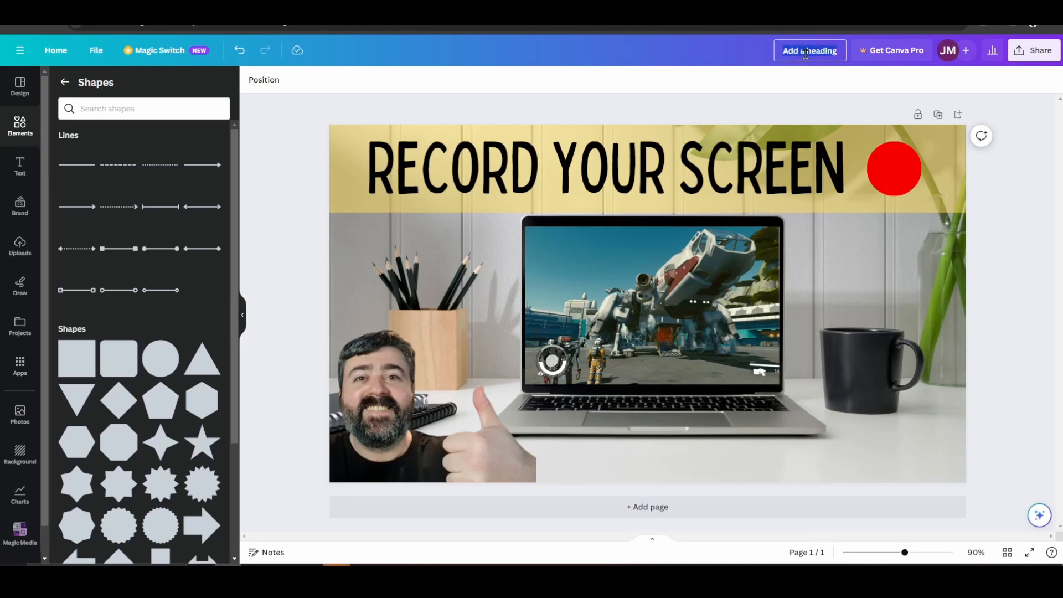